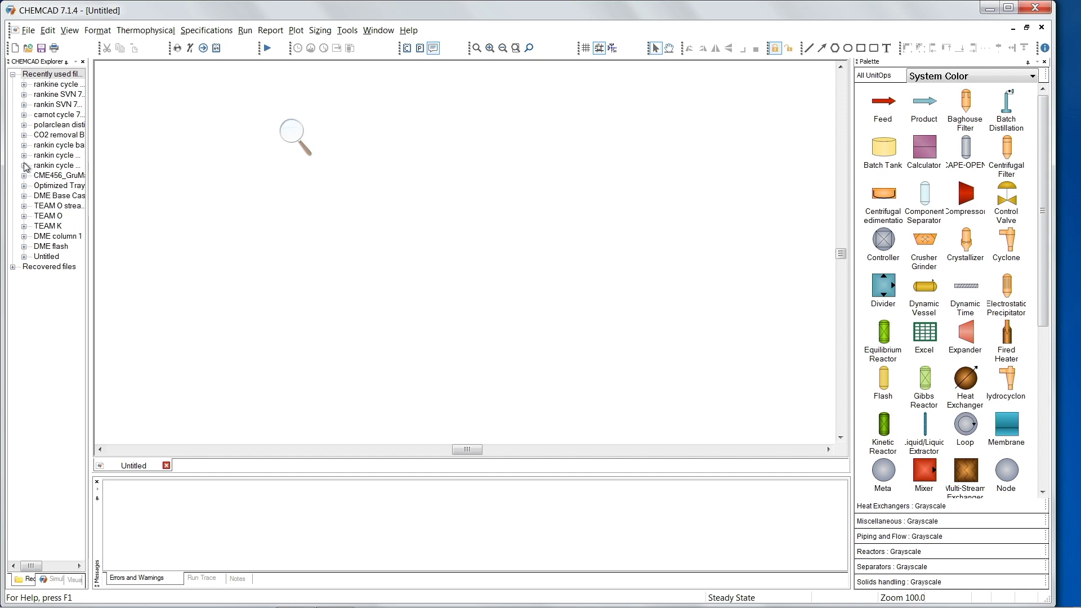
Open the recently used rankine cycle 1b simulation and fit its flowsheet to the drawing area.
{"action": "left_click", "coordinate": [58, 86]}
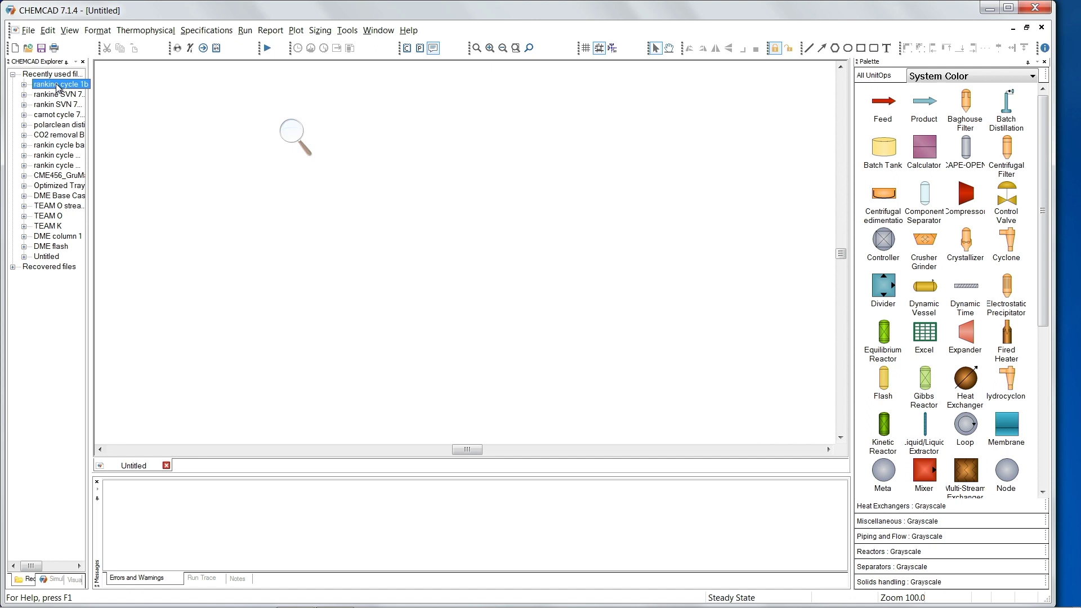
{"action": "double_click", "coordinate": [58, 85]}
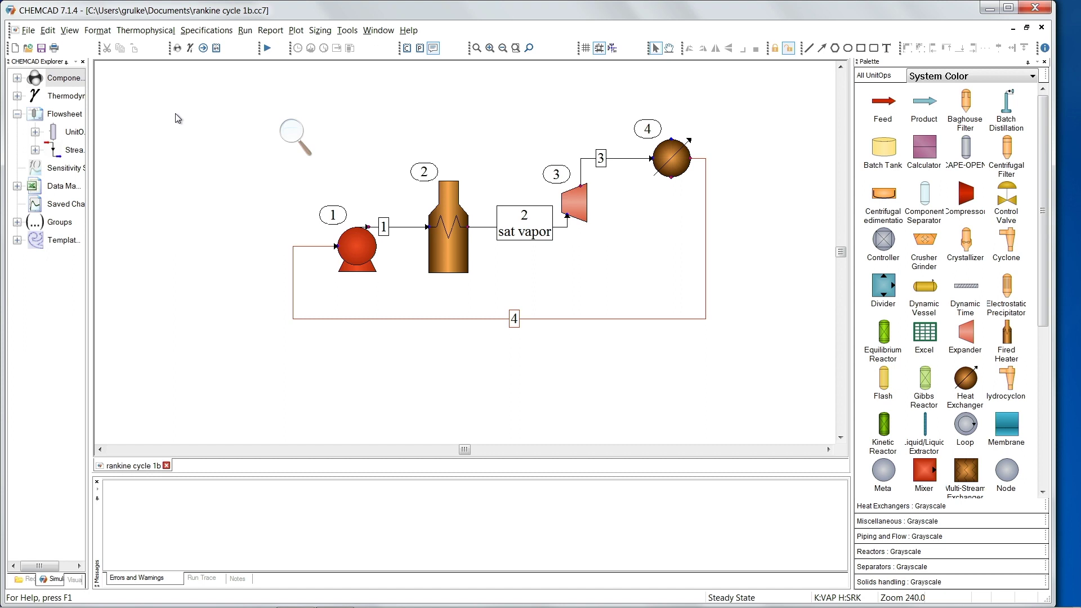
{"action": "left_click", "coordinate": [70, 31]}
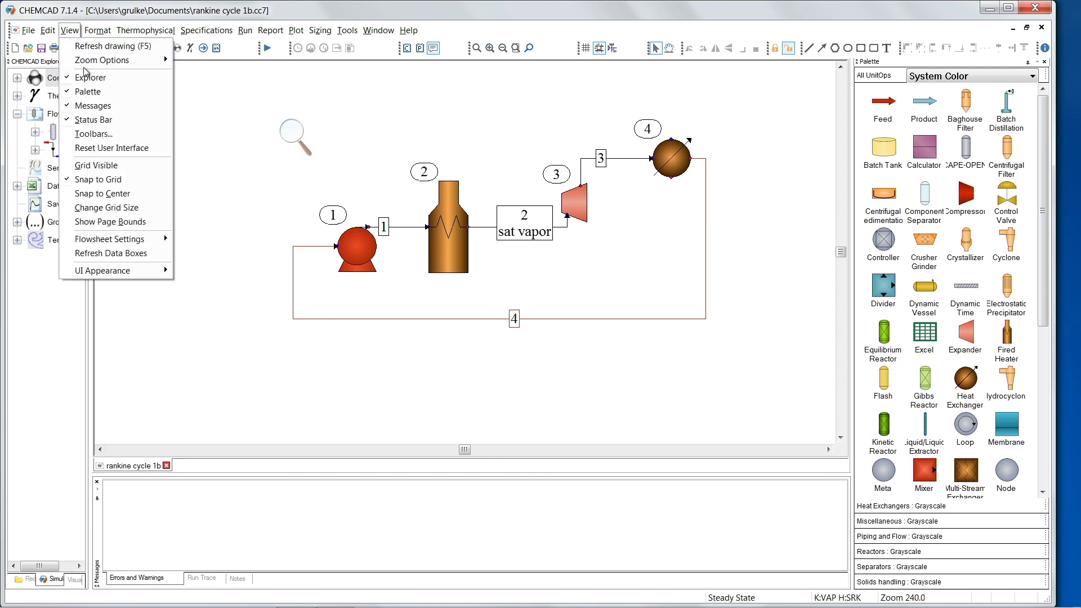
{"action": "mouse_move", "coordinate": [89, 64]}
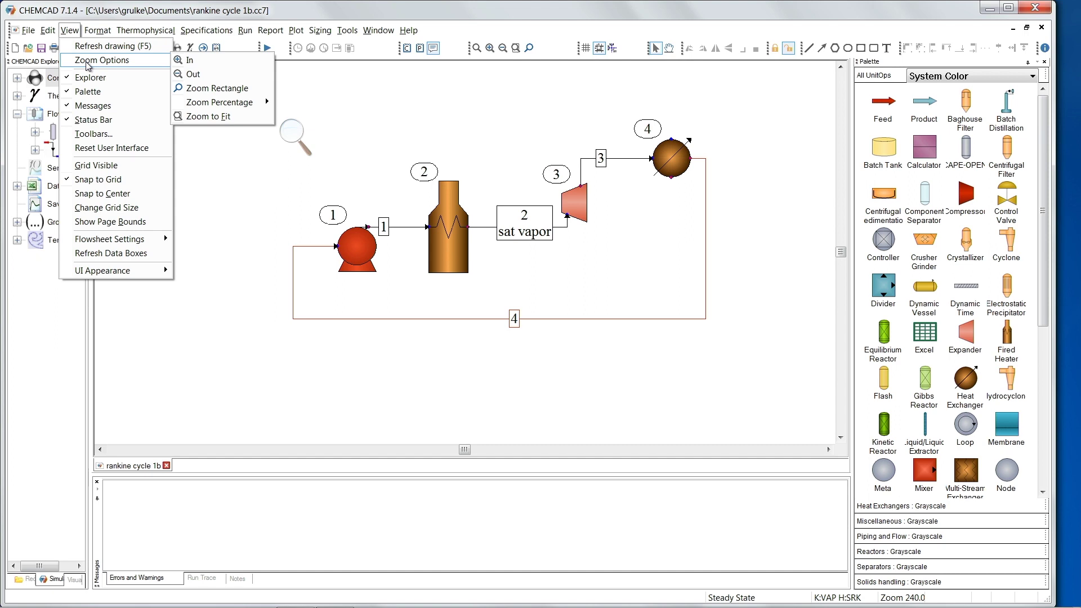
{"action": "left_click", "coordinate": [198, 117]}
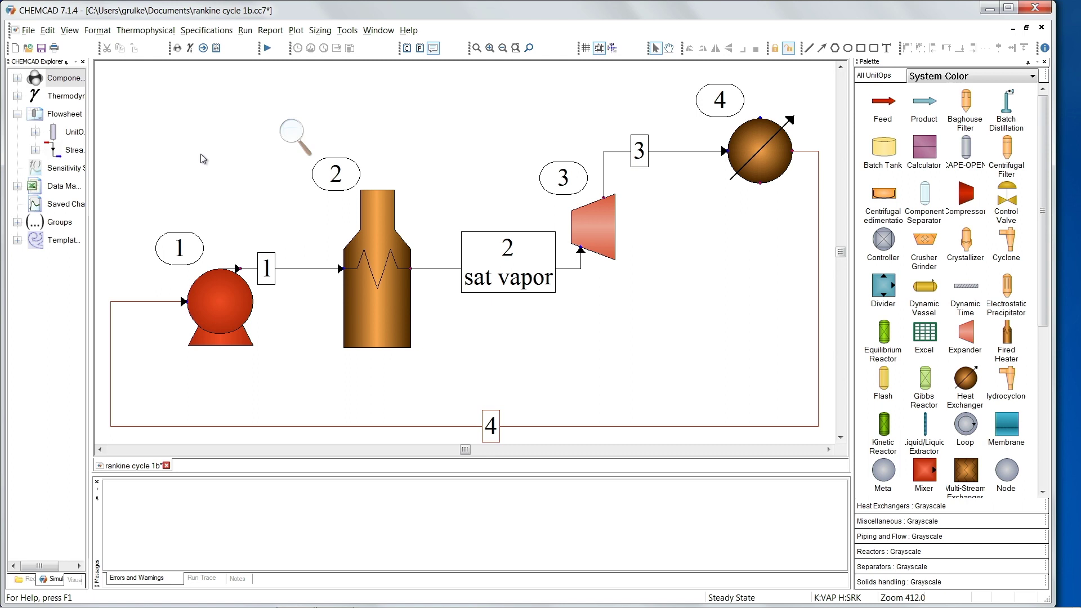
Examine the Rankine cycle's pump, fired heater, expander and heat exchanger, and the recycle stream 4 back to the pump.
{"action": "mouse_move", "coordinate": [220, 302]}
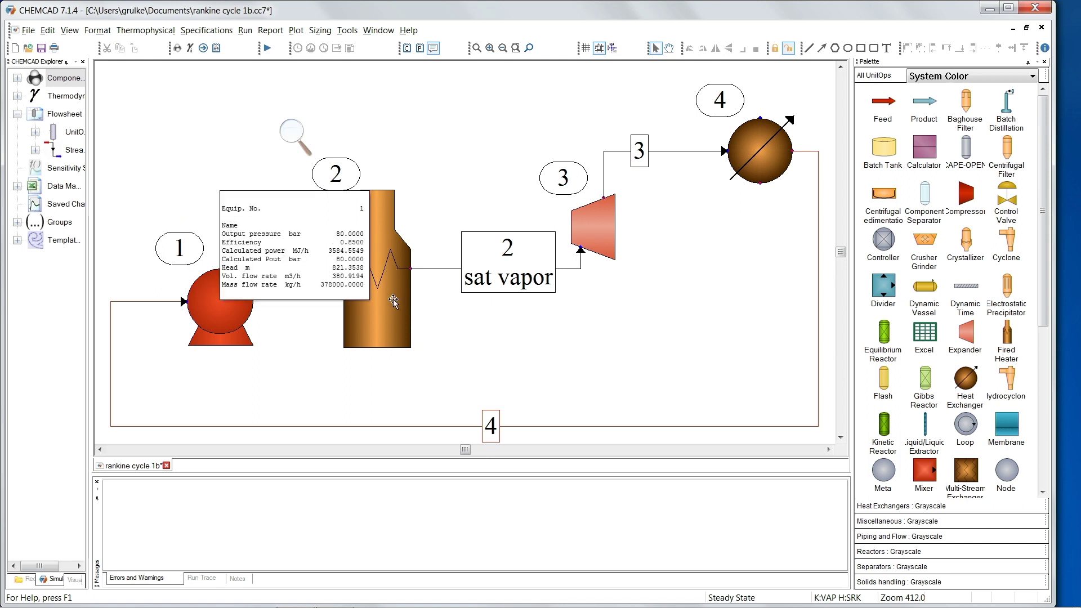
{"action": "left_click", "coordinate": [221, 299]}
{"action": "left_click", "coordinate": [383, 293]}
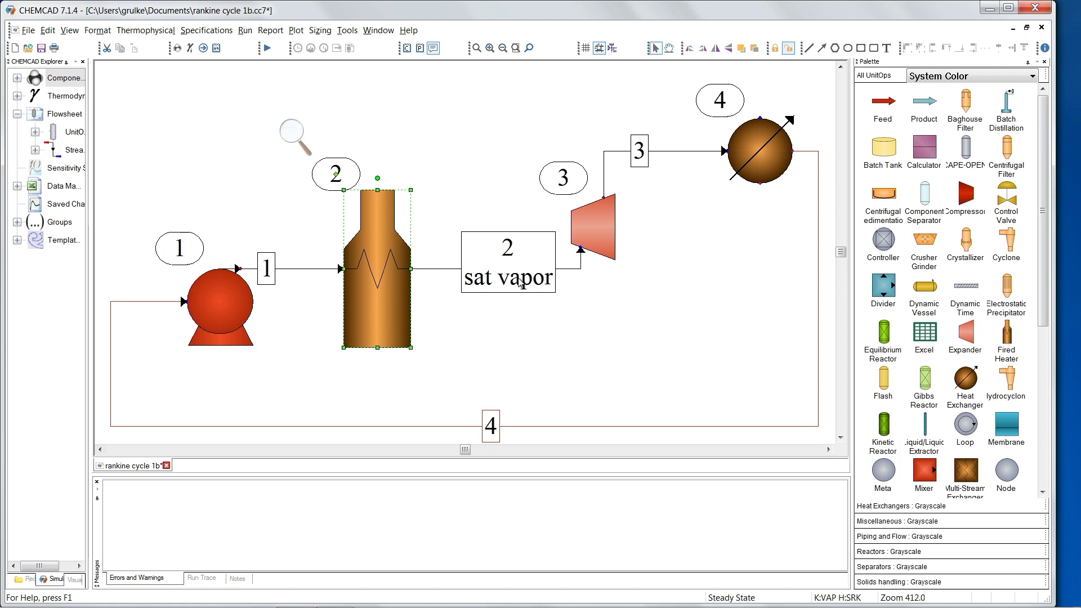
{"action": "mouse_move", "coordinate": [595, 229]}
{"action": "mouse_move", "coordinate": [745, 145]}
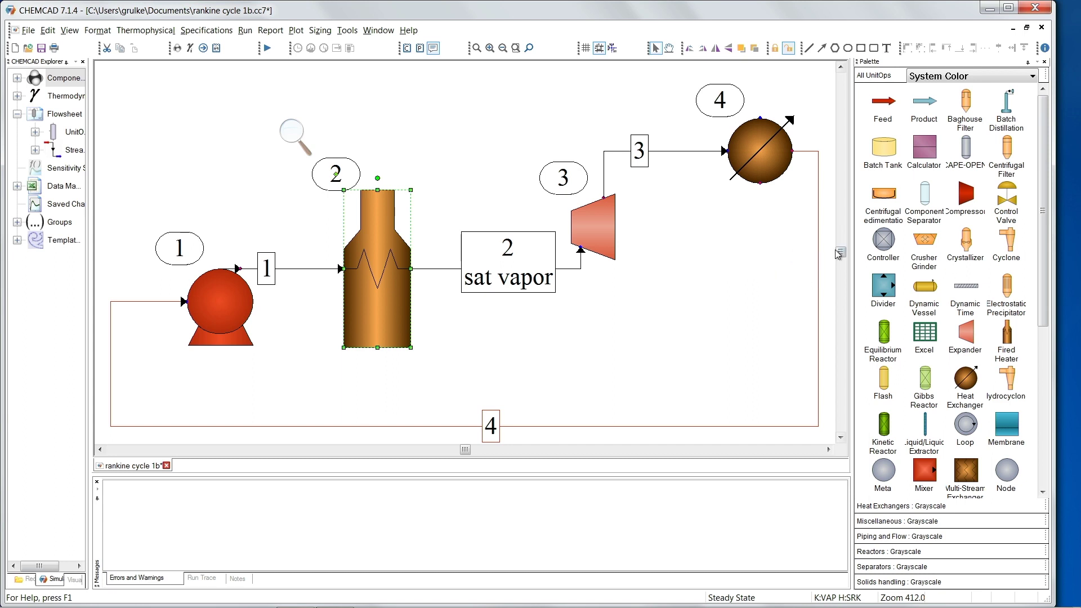
{"action": "mouse_move", "coordinate": [817, 261]}
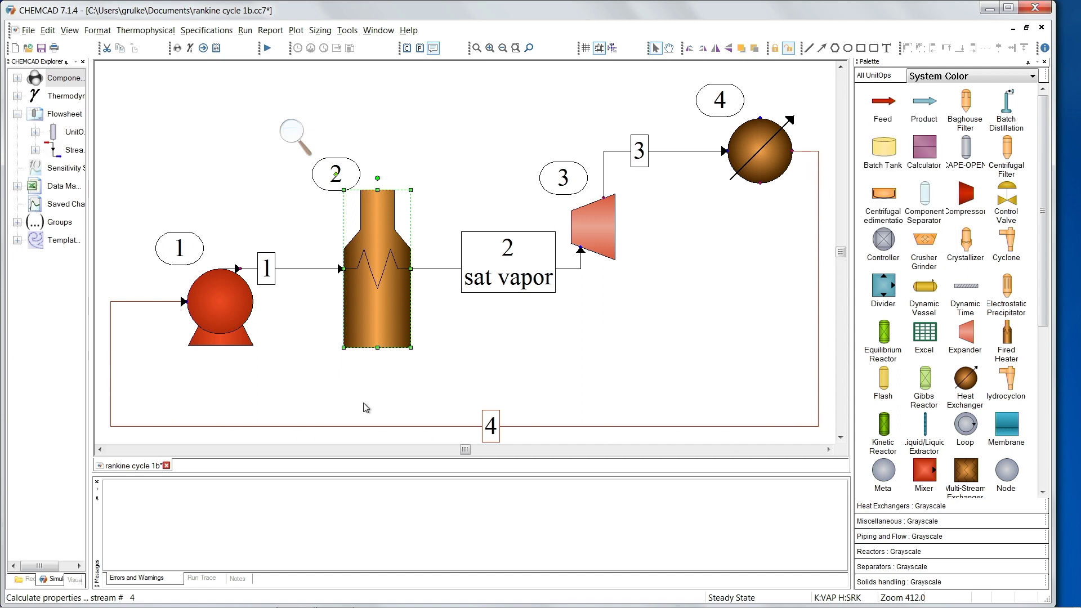
{"action": "mouse_move", "coordinate": [543, 430]}
Close the rankine cycle 1b simulation with its changes saved and create a new blank simulation.
{"action": "left_click", "coordinate": [27, 32]}
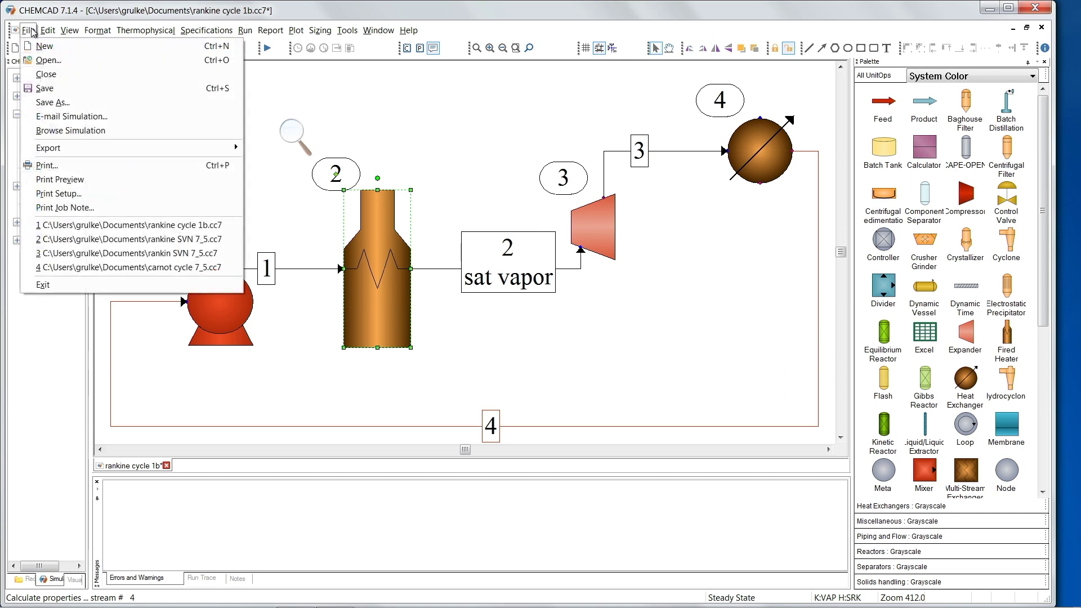
{"action": "left_click", "coordinate": [57, 76]}
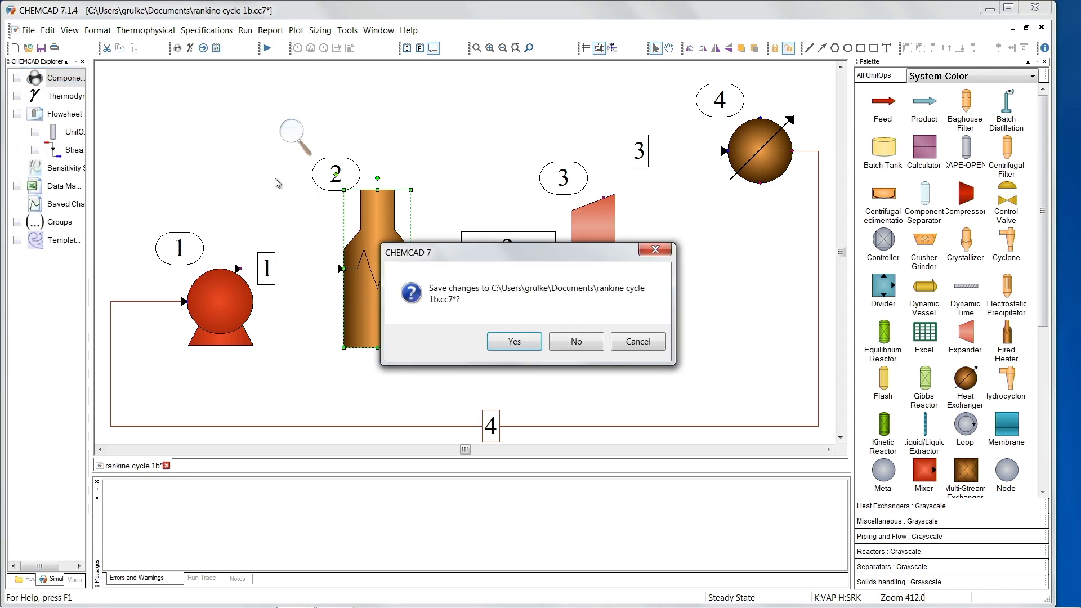
{"action": "left_click", "coordinate": [523, 343]}
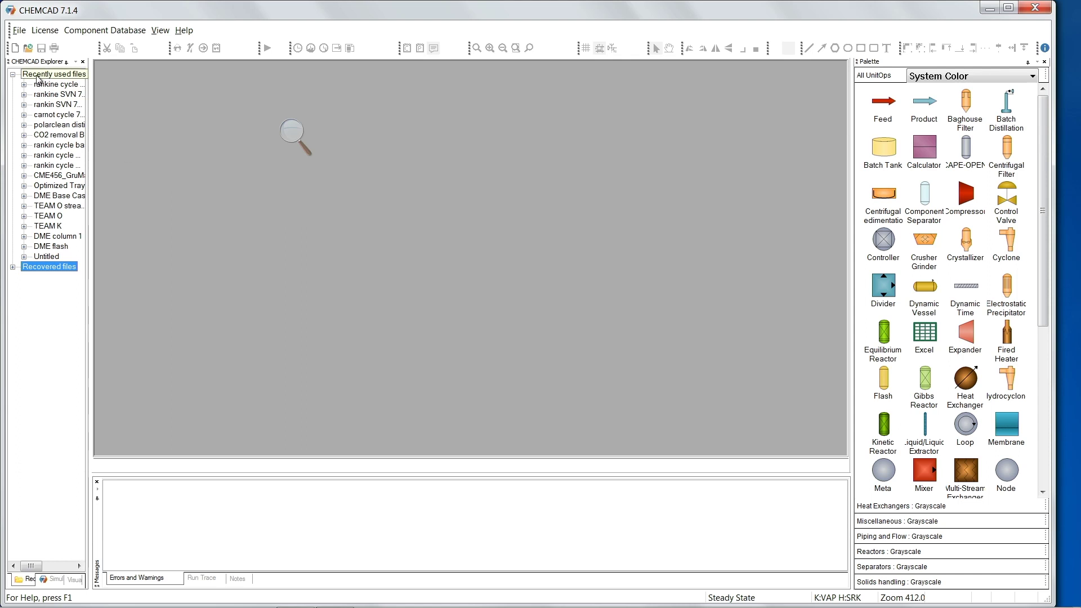
{"action": "left_click", "coordinate": [19, 31]}
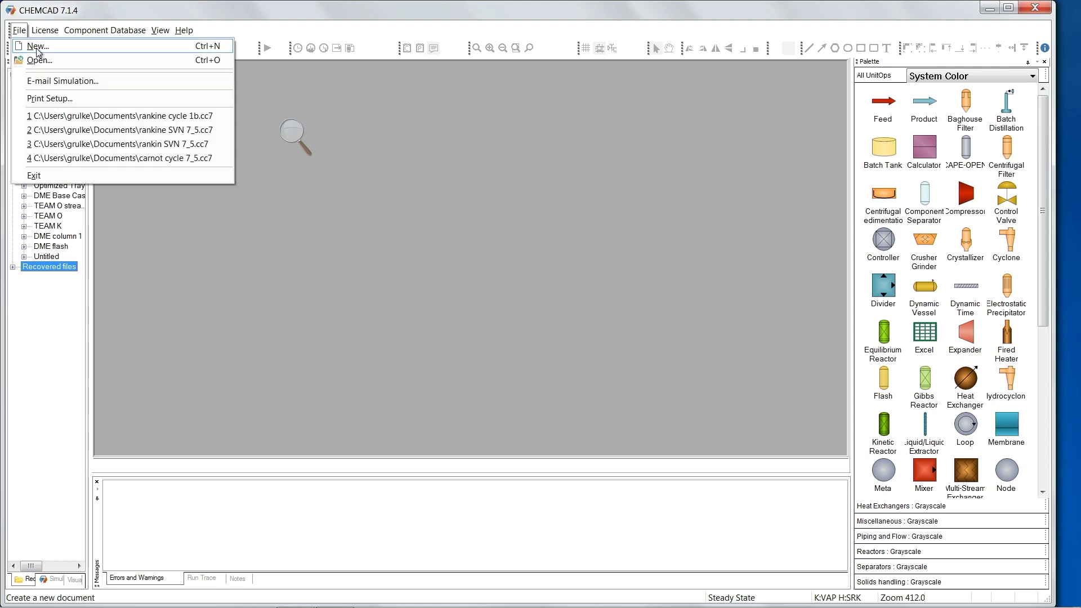
{"action": "left_click", "coordinate": [38, 51]}
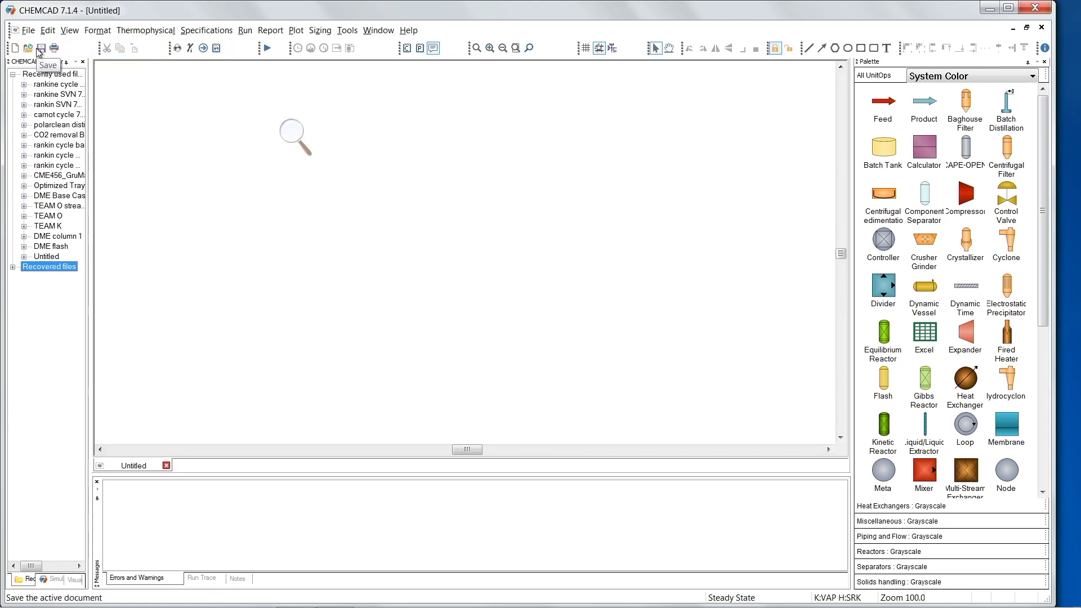
Save the new simulation in the Documents library as "P1 Rankine example".
{"action": "left_click", "coordinate": [48, 31]}
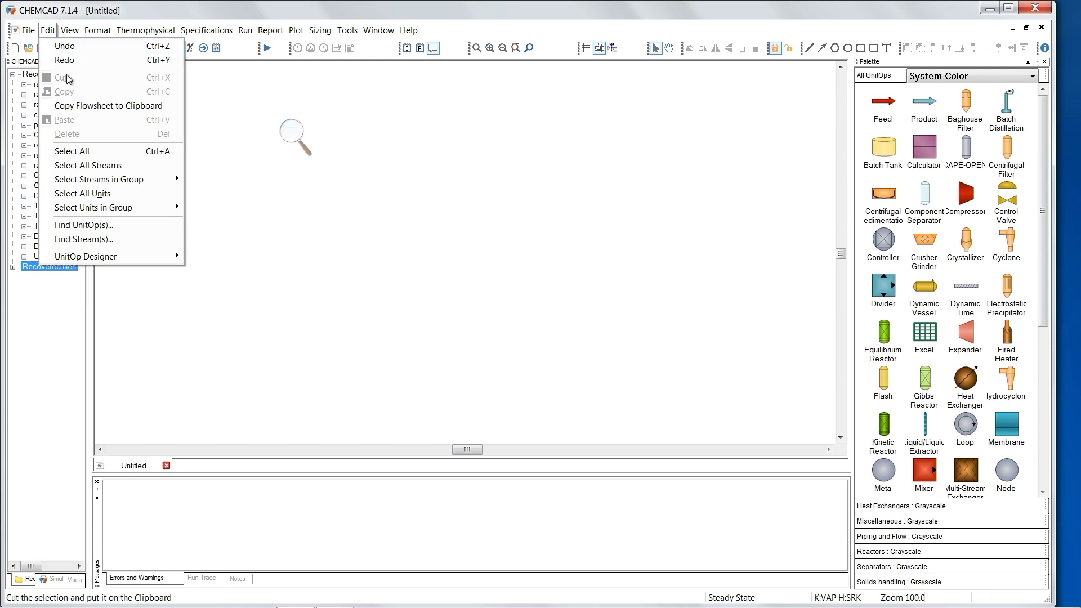
{"action": "left_click", "coordinate": [280, 220]}
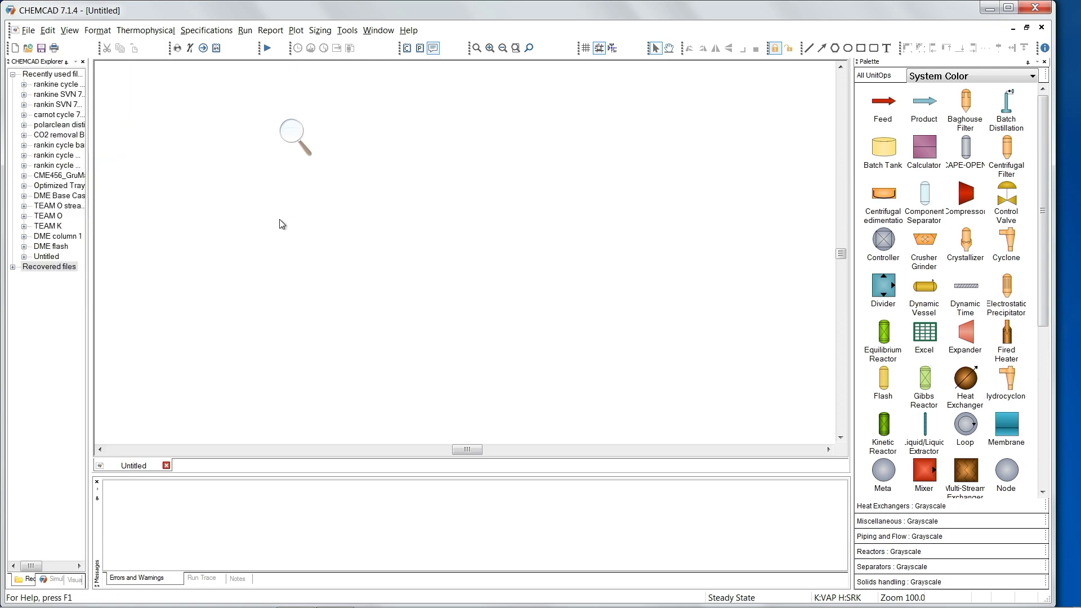
{"action": "left_click", "coordinate": [28, 32]}
{"action": "left_click", "coordinate": [53, 102]}
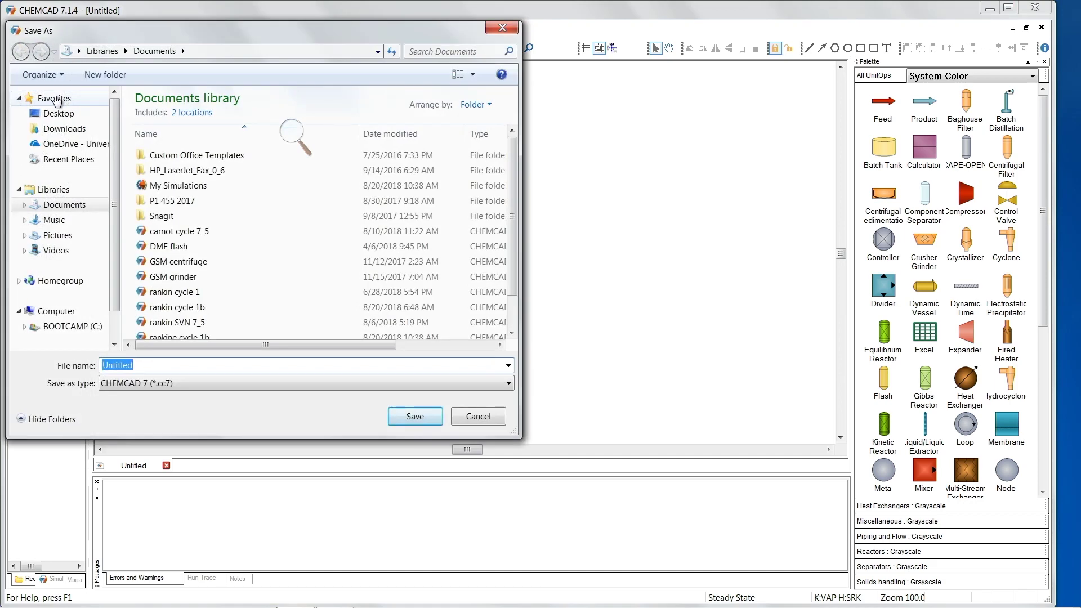
{"action": "type", "text": "P1 "}
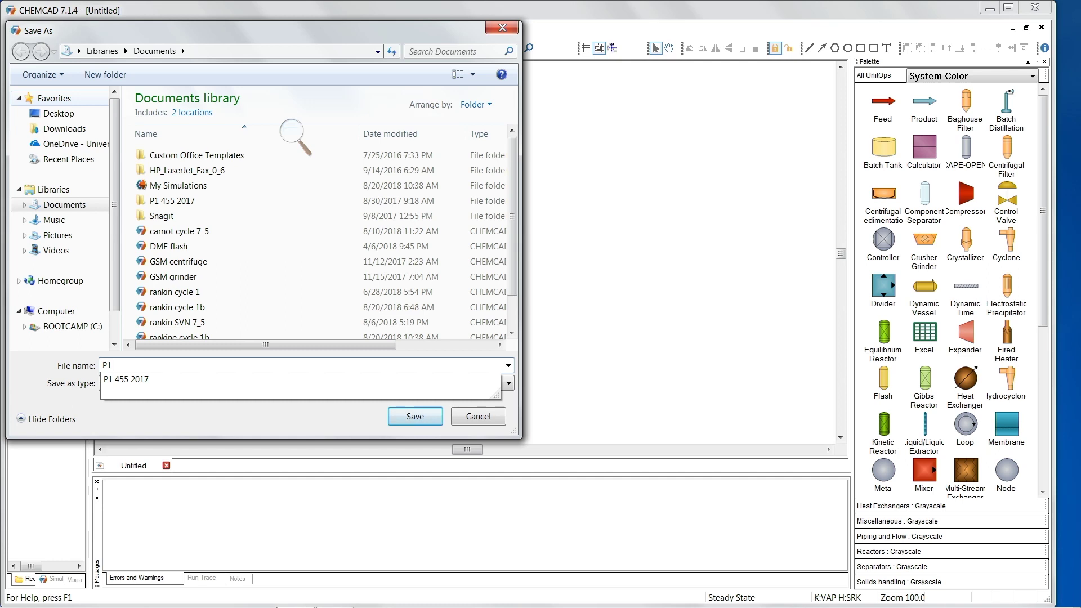
{"action": "type", "text": "exampl"}
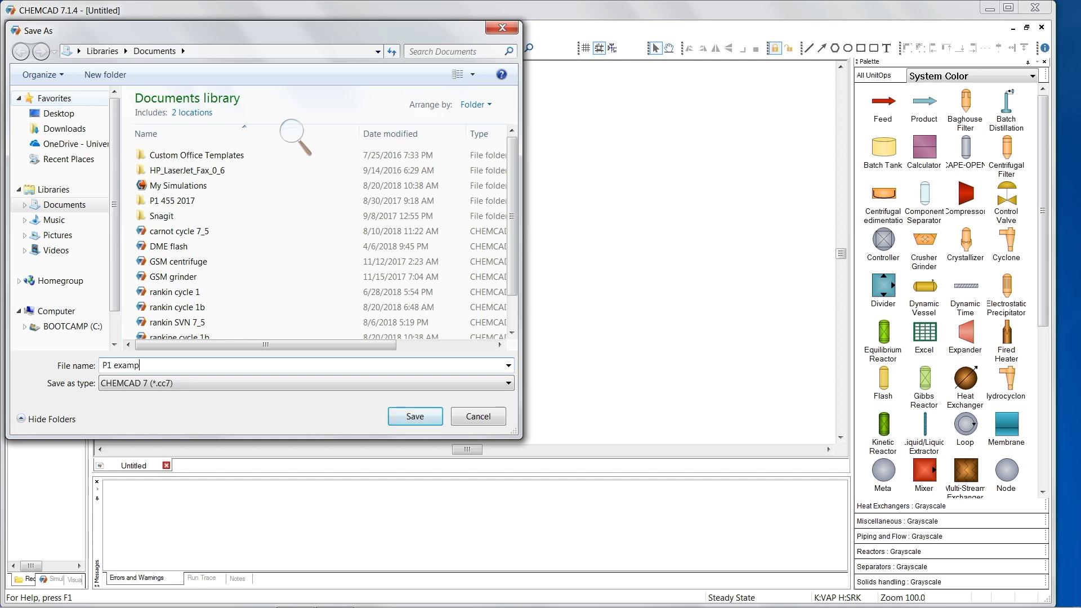
{"action": "key", "text": "BackSpace"}
{"action": "key", "text": "BackSpace"}
{"action": "key", "text": "BackSpace"}
{"action": "key", "text": "BackSpace"}
{"action": "key", "text": "BackSpace"}
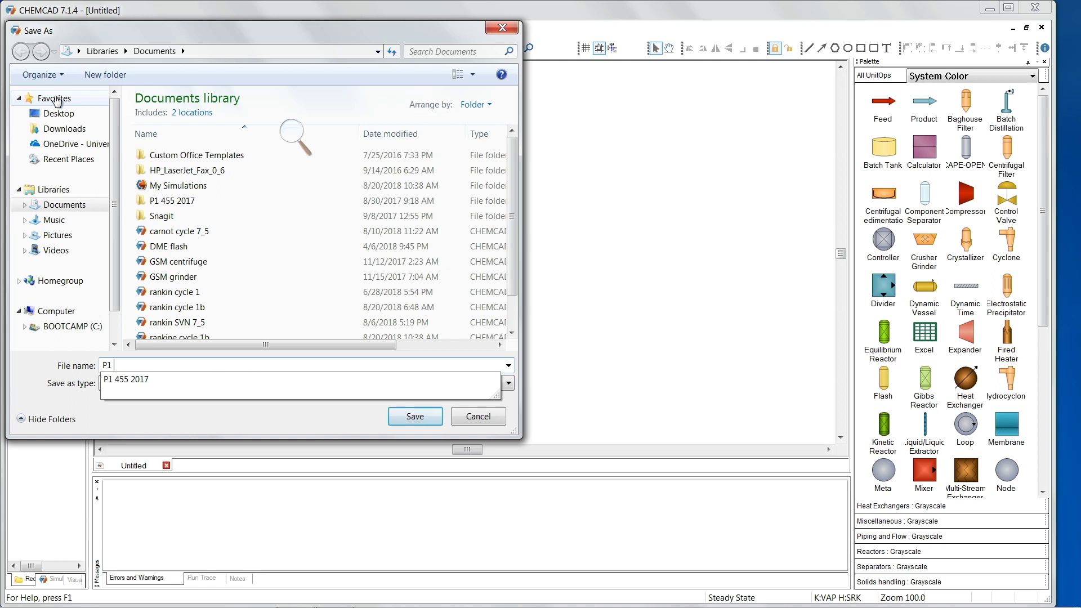
{"action": "type", "text": "Rank"}
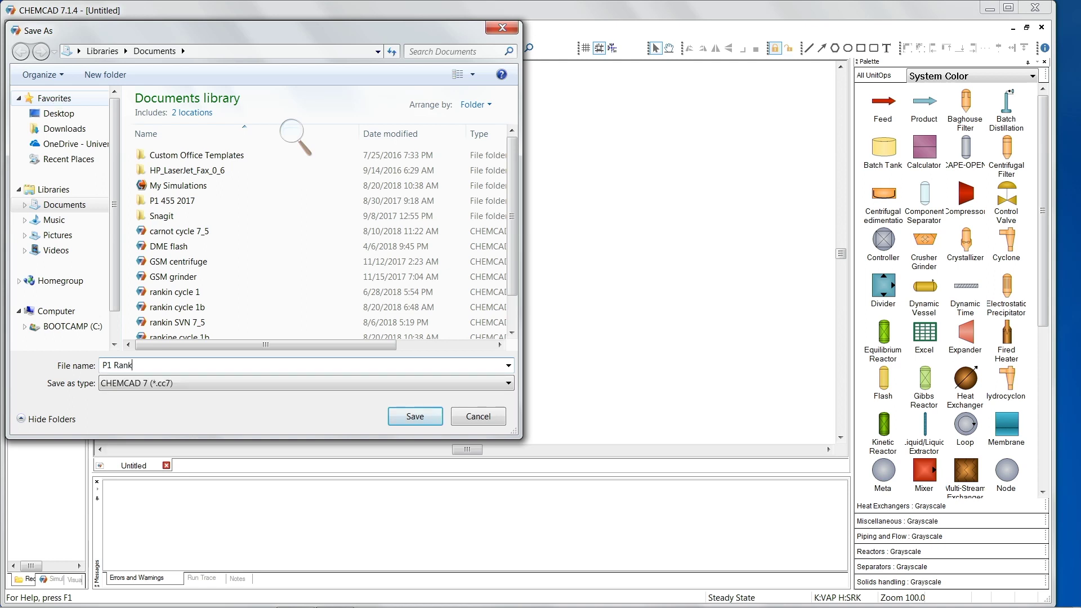
{"action": "type", "text": "ine example"}
{"action": "key", "text": "Return"}
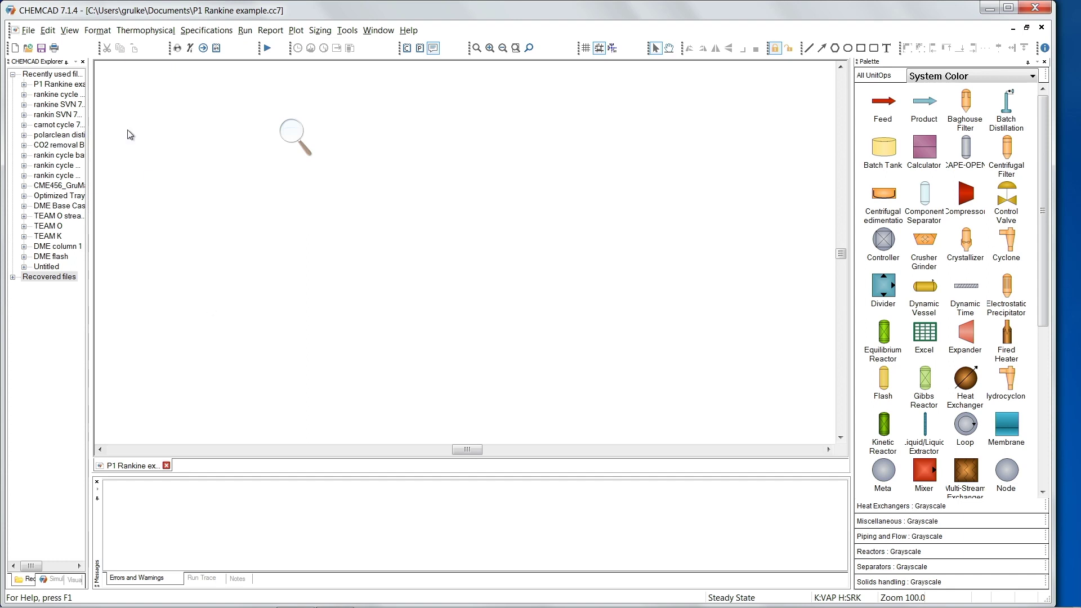
Set the simulation's engineering units to the Common SI profile with pressure in kPa.
{"action": "left_click", "coordinate": [97, 30]}
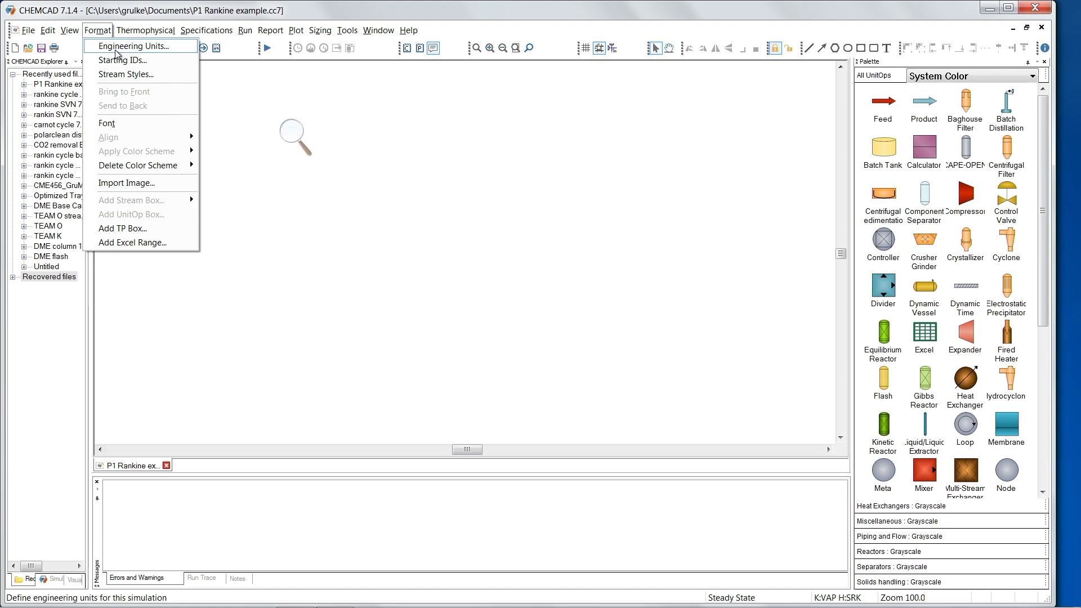
{"action": "left_click", "coordinate": [117, 49]}
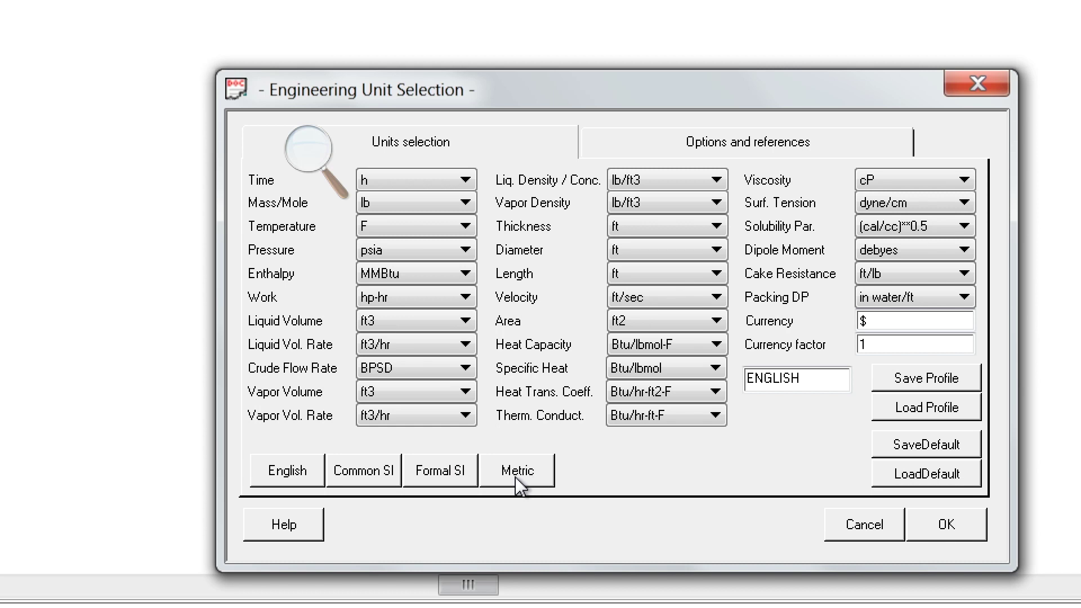
{"action": "left_click", "coordinate": [363, 472]}
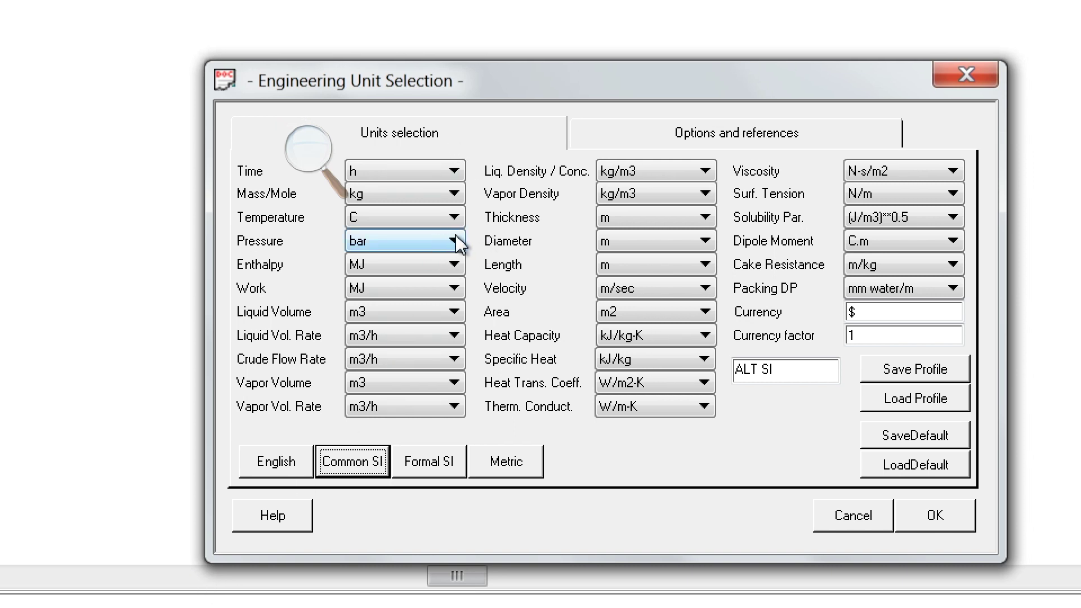
{"action": "left_click", "coordinate": [454, 242]}
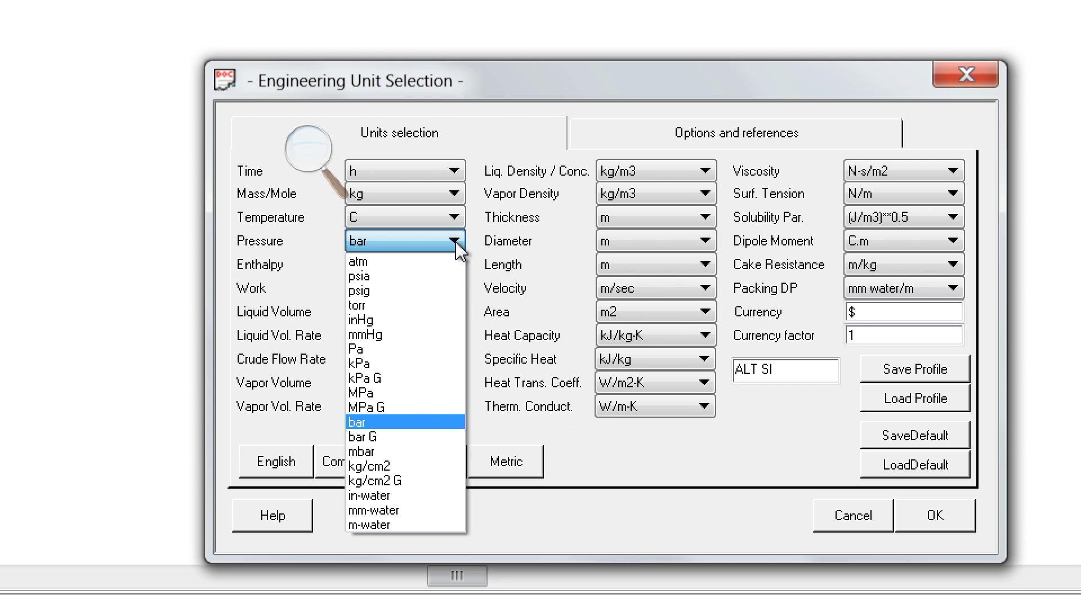
{"action": "left_click", "coordinate": [370, 365]}
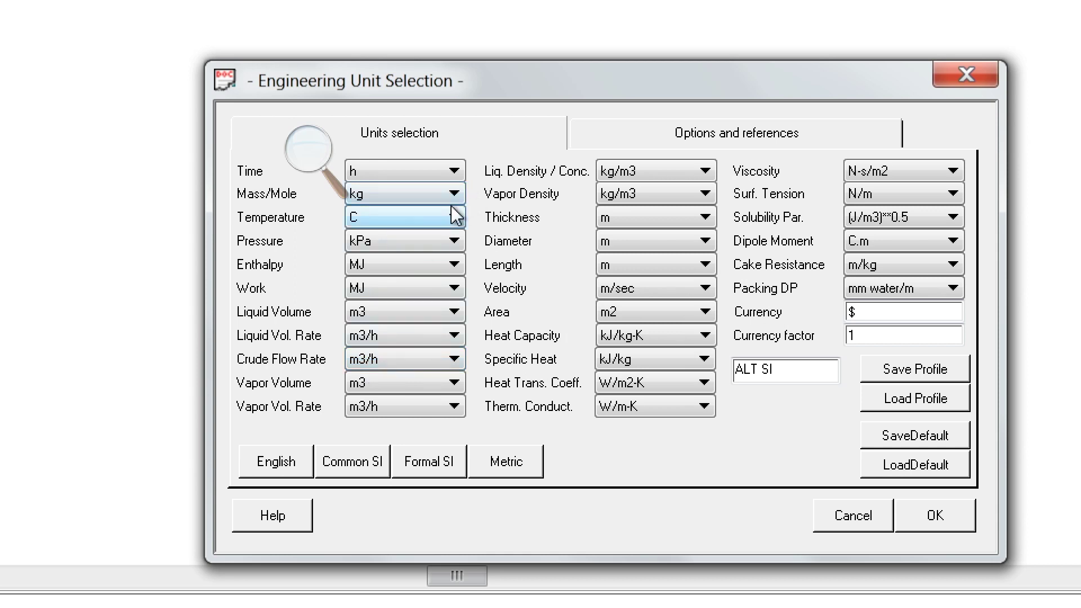
Review the available units for liquid volume and liquid volume rate, keeping m3 and m3/h, and accept the engineering unit selection.
{"action": "left_click", "coordinate": [454, 313]}
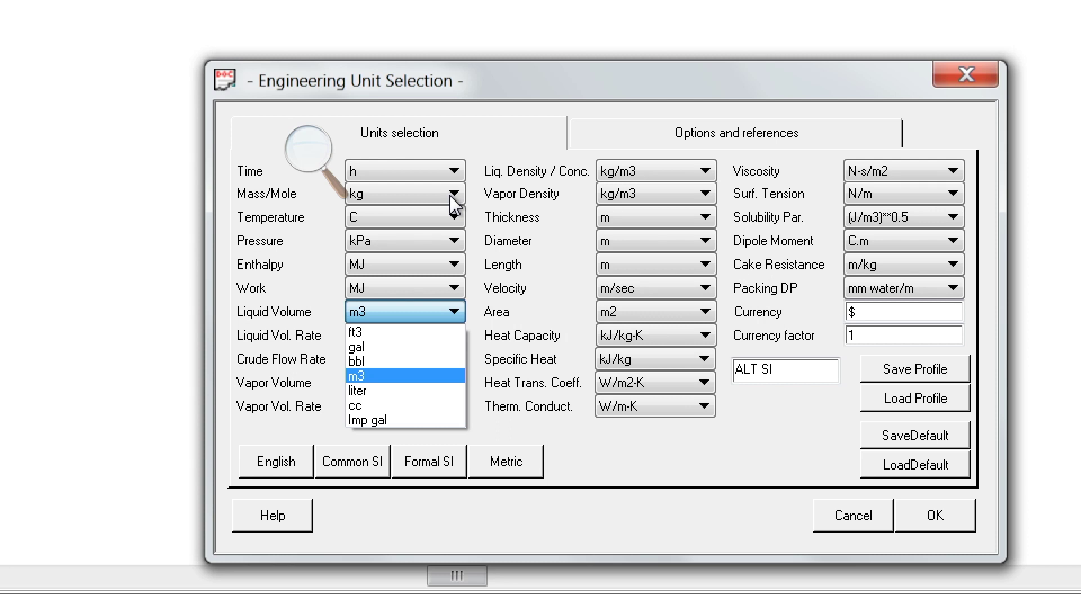
{"action": "left_click", "coordinate": [566, 306]}
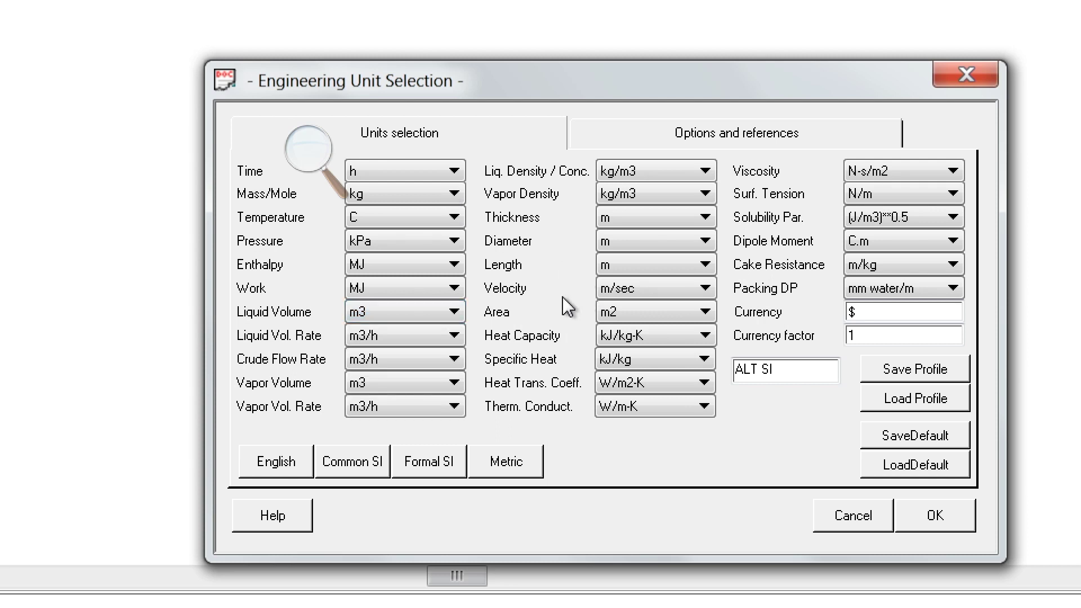
{"action": "left_click", "coordinate": [454, 336]}
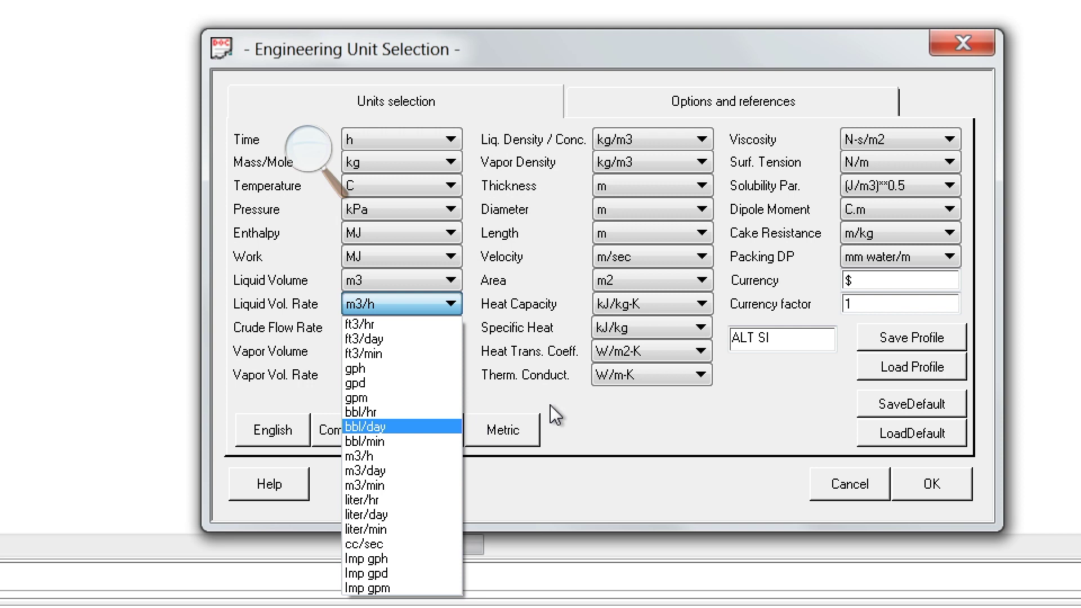
{"action": "left_click", "coordinate": [623, 429]}
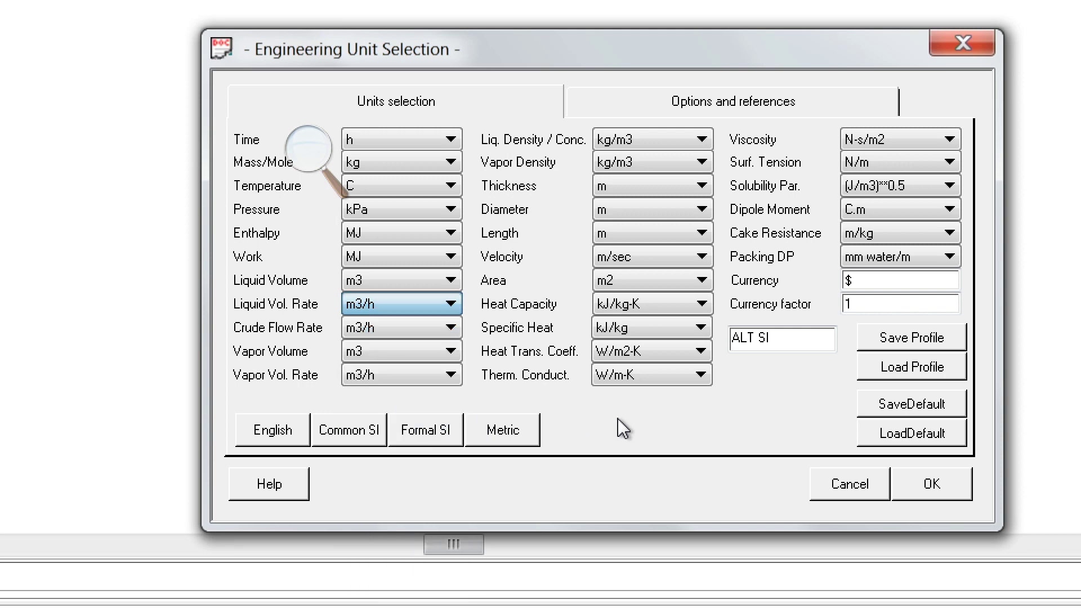
{"action": "left_click", "coordinate": [935, 486]}
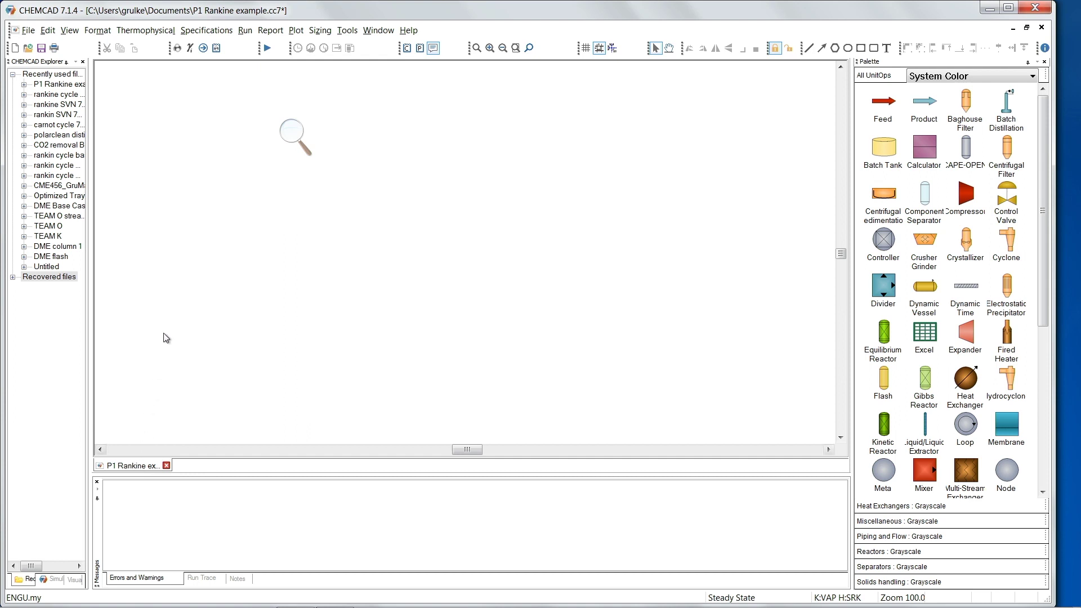
Search the component database for H2O, add Water to the simulation's selected components, and accept the selection.
{"action": "left_click", "coordinate": [136, 32]}
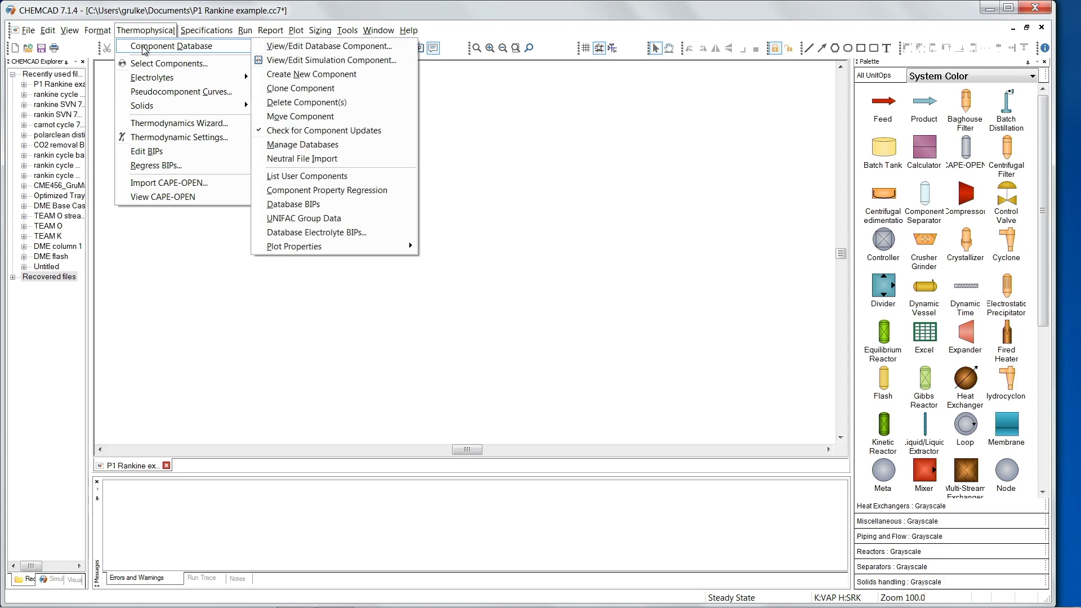
{"action": "left_click", "coordinate": [152, 64]}
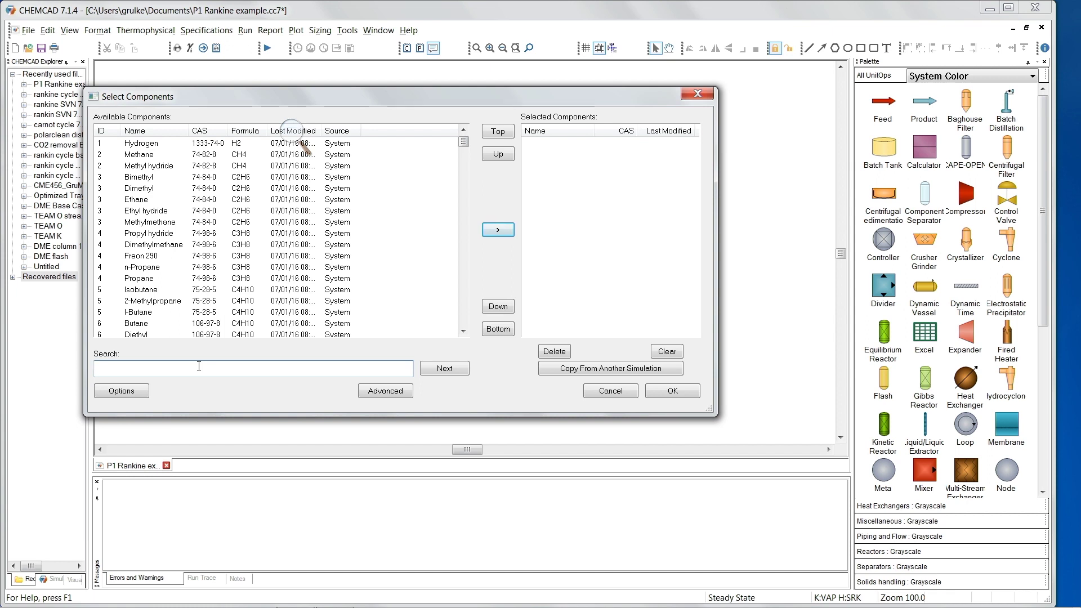
{"action": "type", "text": "H"}
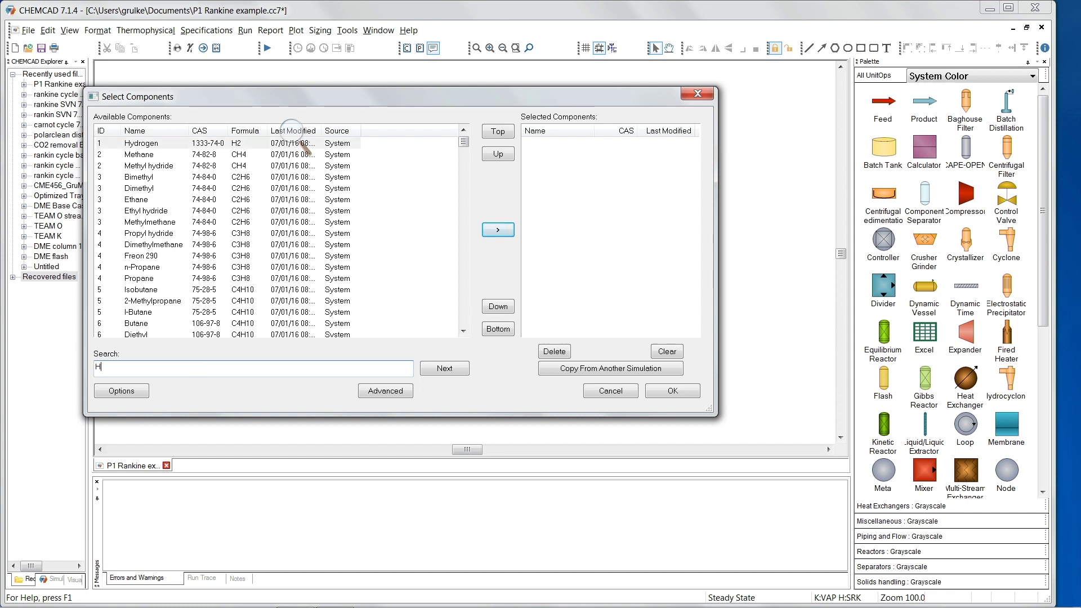
{"action": "type", "text": "2O"}
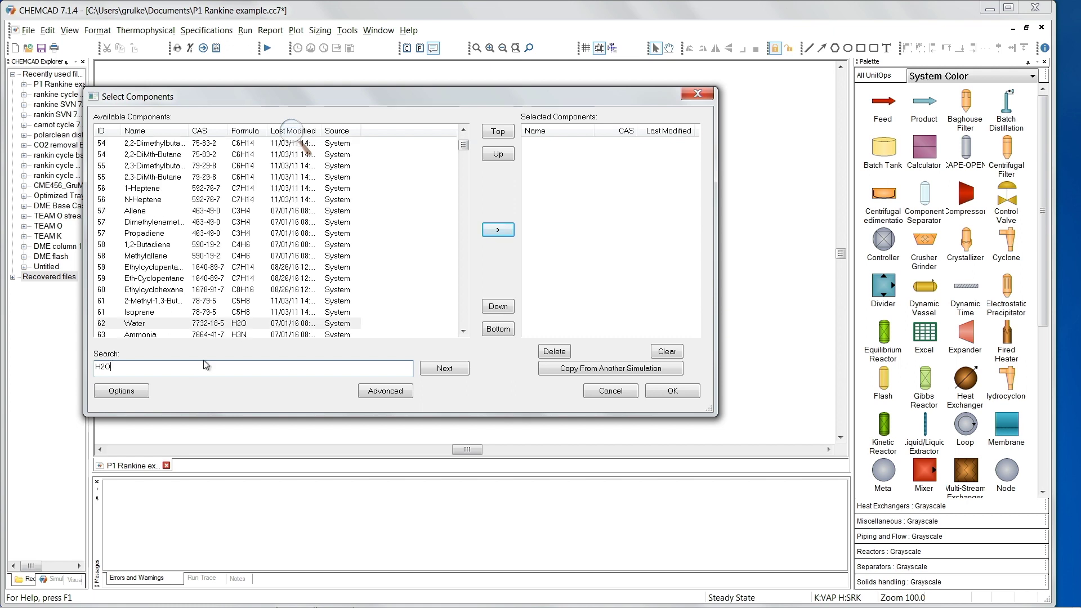
{"action": "left_click", "coordinate": [219, 325]}
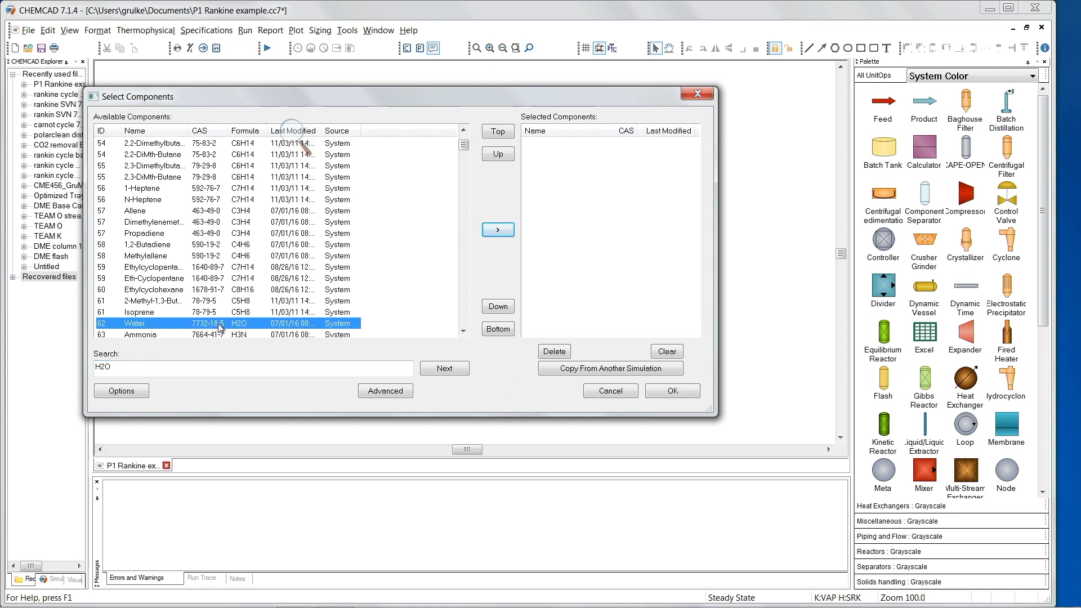
{"action": "left_click", "coordinate": [498, 231]}
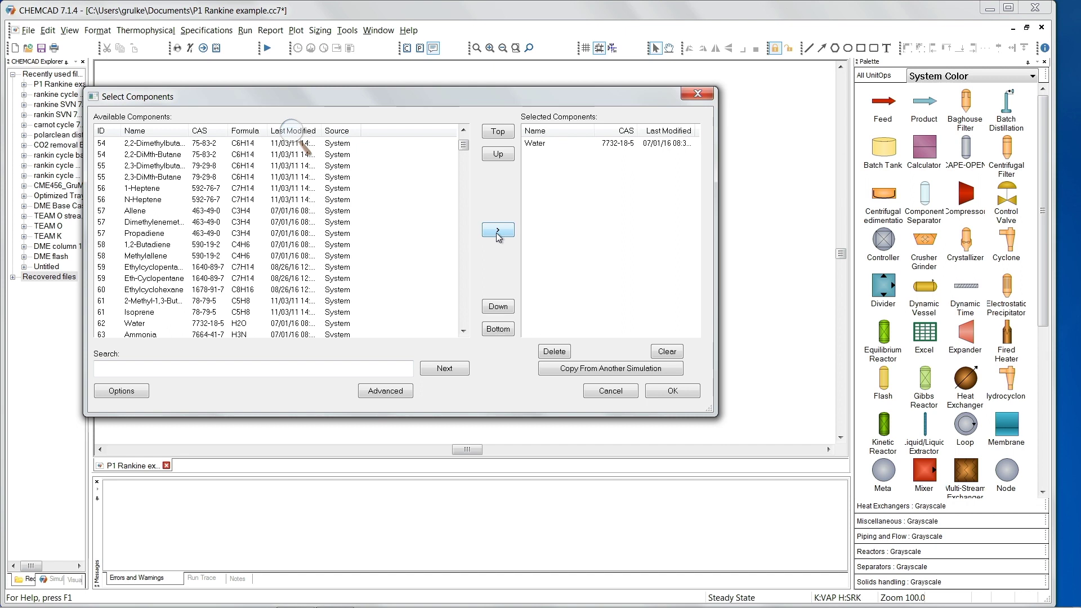
{"action": "left_click", "coordinate": [675, 391]}
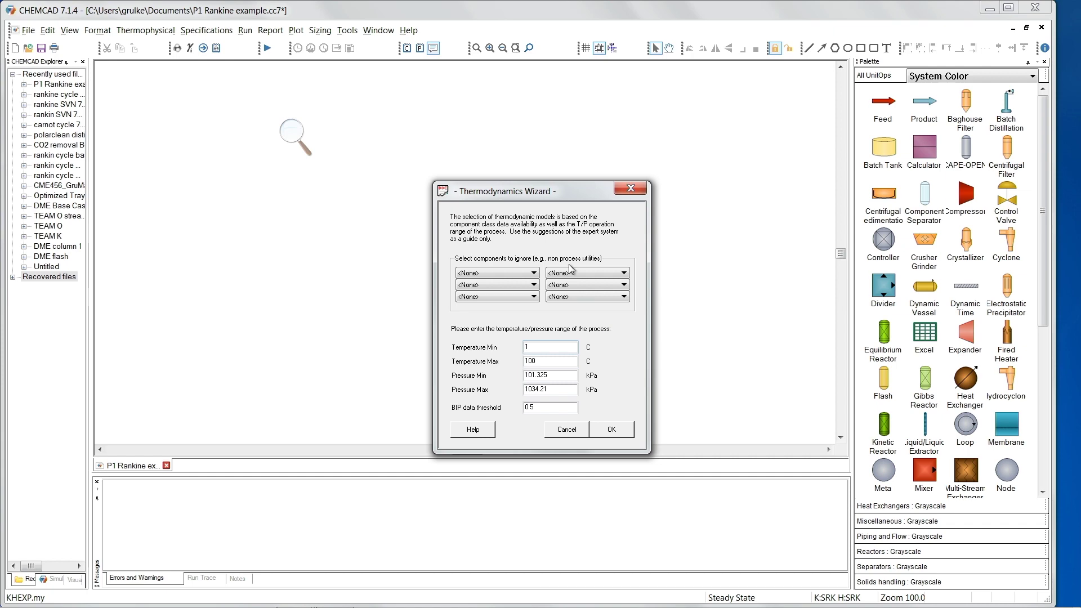
Set the maximum process temperature to 600 C in the Thermodynamics Wizard.
{"action": "left_click", "coordinate": [297, 138]}
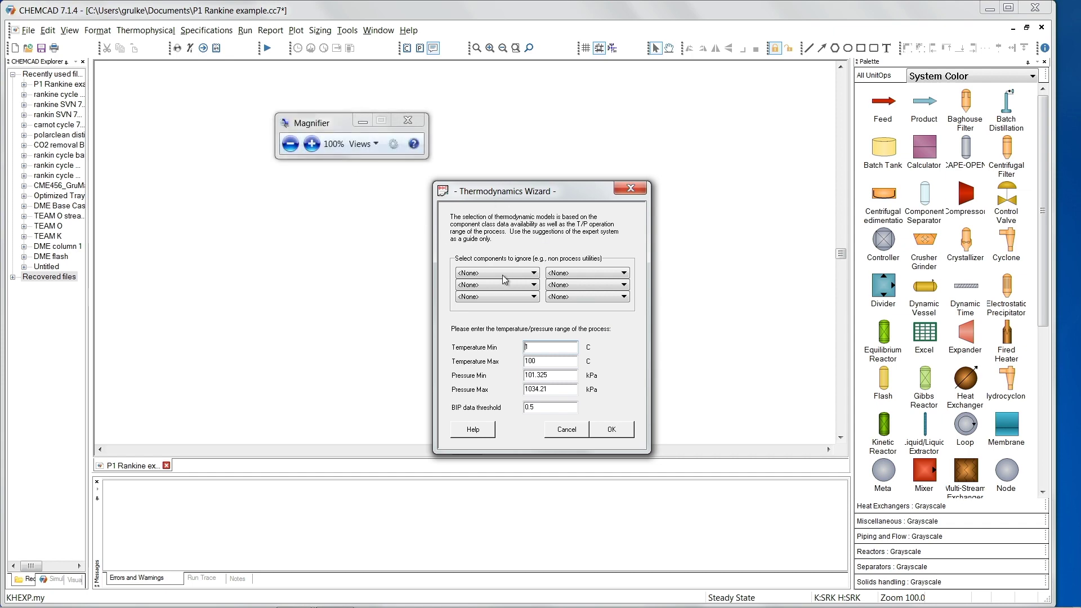
{"action": "left_click", "coordinate": [311, 144]}
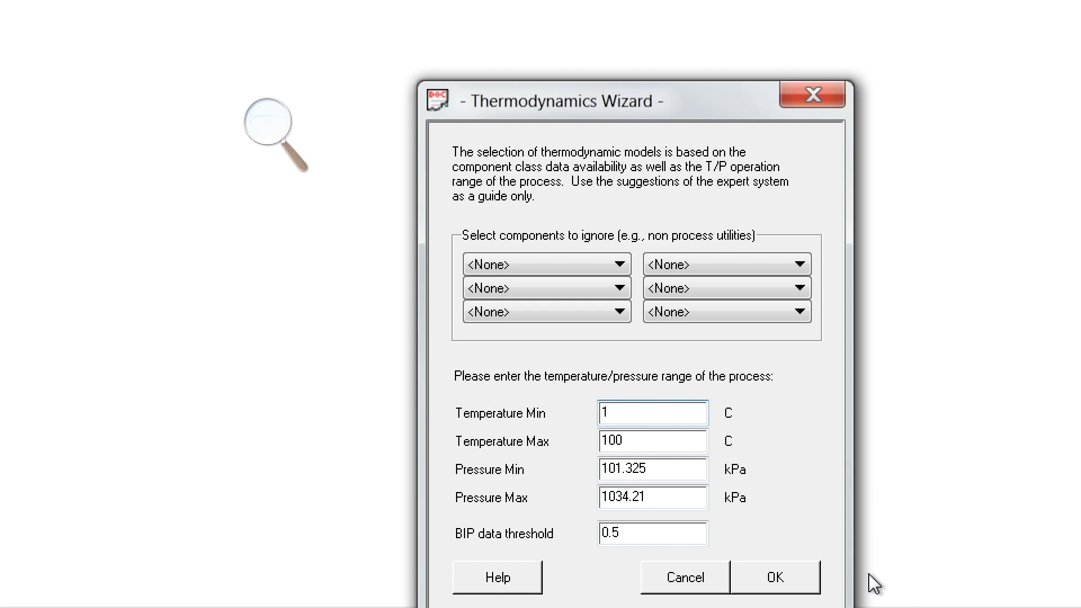
{"action": "left_click", "coordinate": [615, 431]}
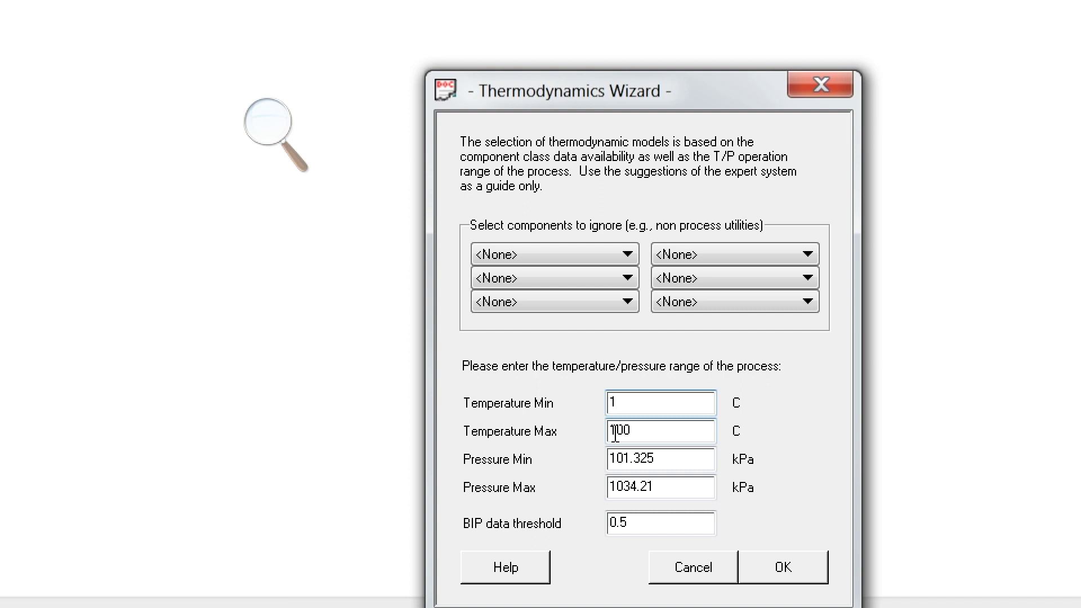
{"action": "left_click_drag", "start_coordinate": [615, 432], "coordinate": [596, 439]}
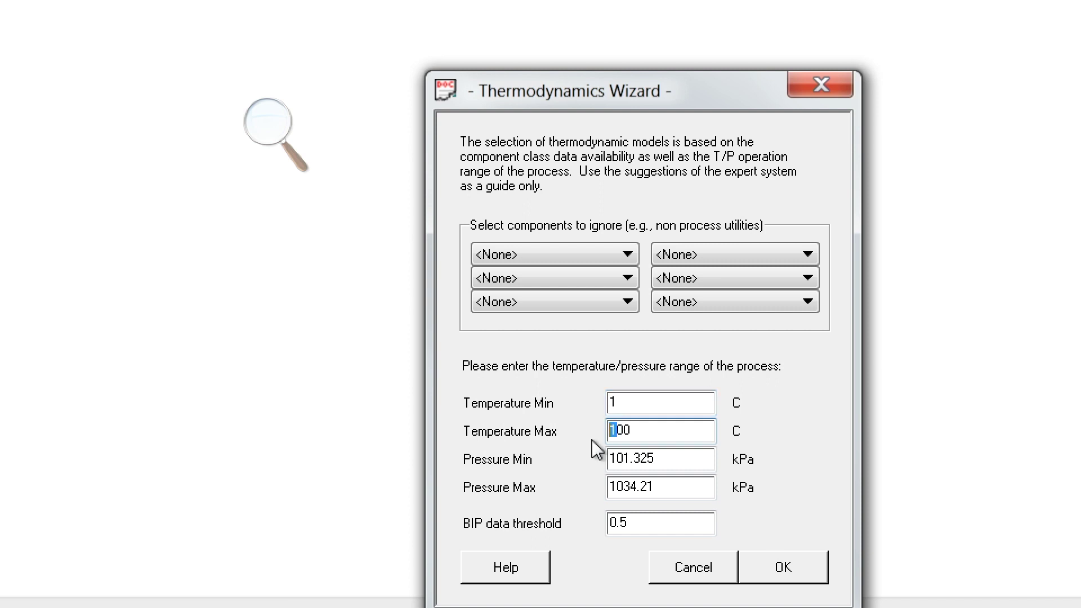
{"action": "type", "text": "6"}
Set the process pressure range to a minimum of 10 kPa and a maximum of 8600 kPa, and accept the wizard's suggested thermodynamic models.
{"action": "left_click", "coordinate": [670, 461]}
{"action": "left_click_drag", "start_coordinate": [656, 459], "coordinate": [570, 453]}
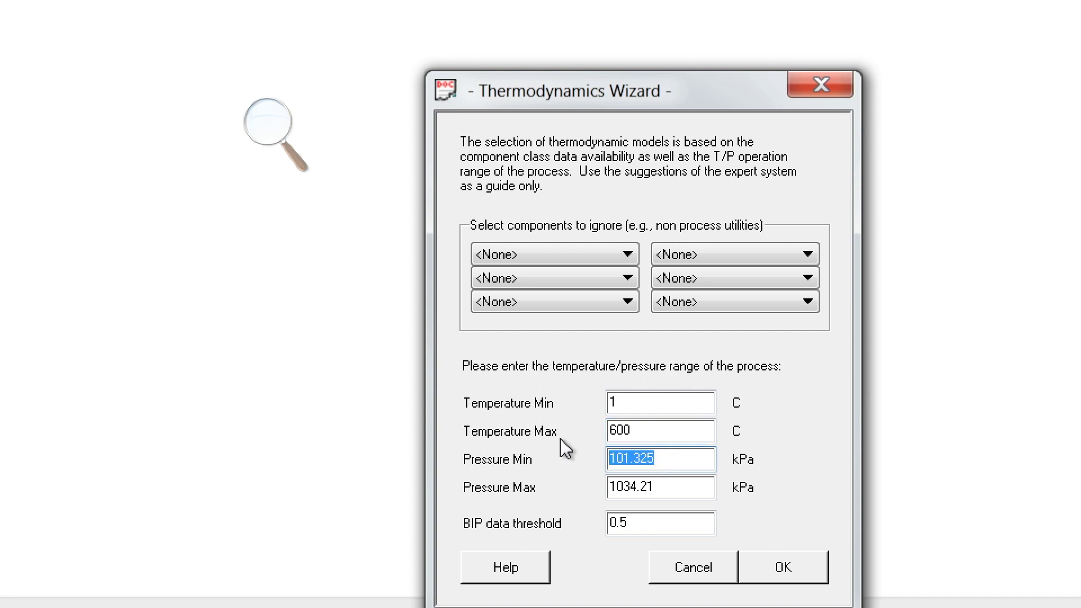
{"action": "type", "text": "10"}
{"action": "left_click_drag", "start_coordinate": [657, 493], "coordinate": [565, 465]}
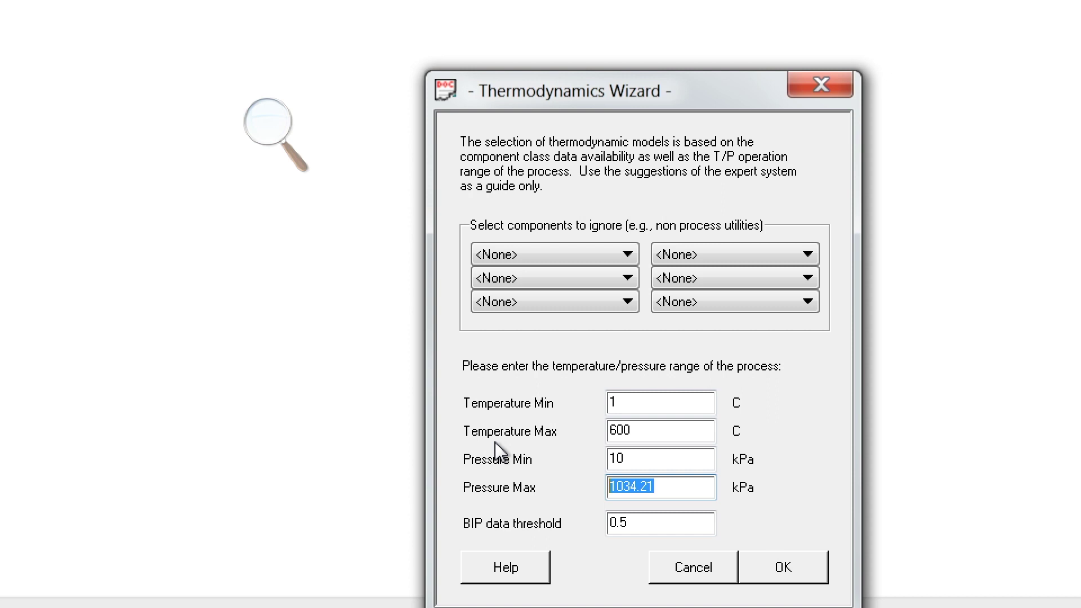
{"action": "type", "text": "8600"}
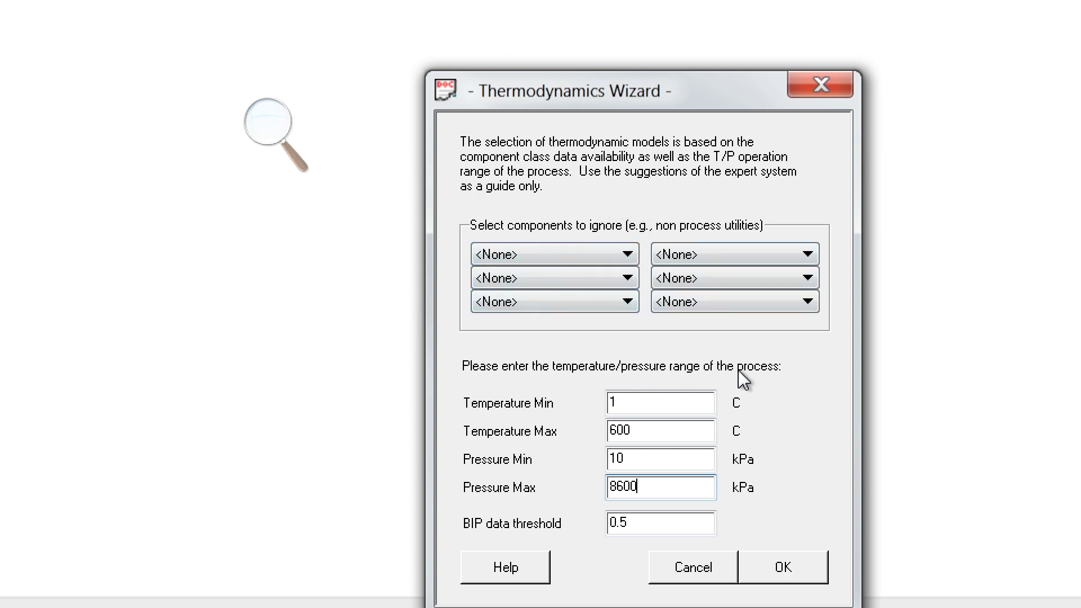
{"action": "left_click", "coordinate": [789, 570]}
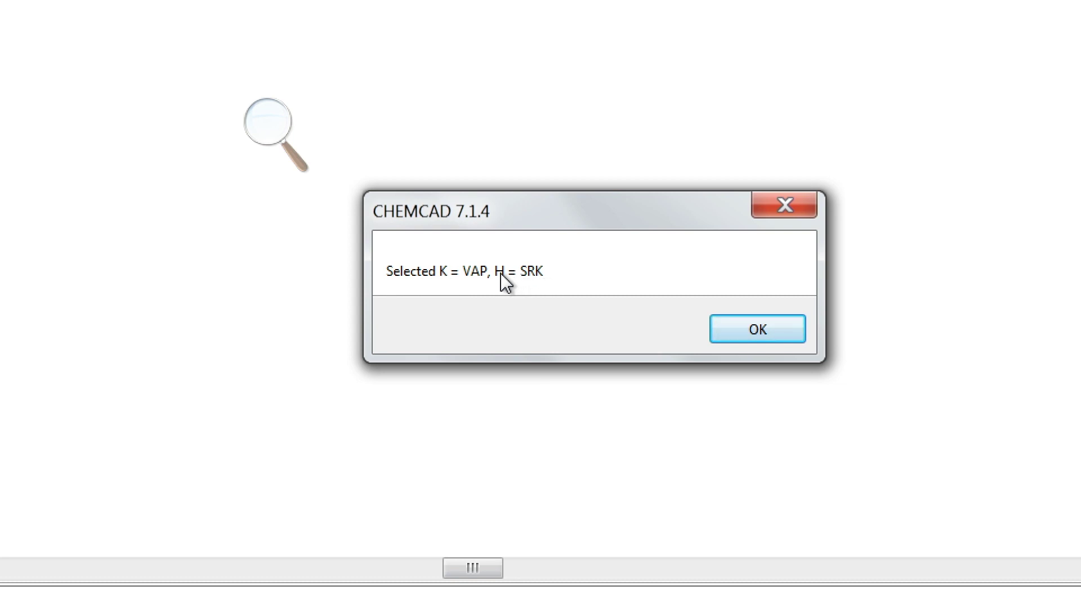
{"action": "left_click", "coordinate": [769, 337]}
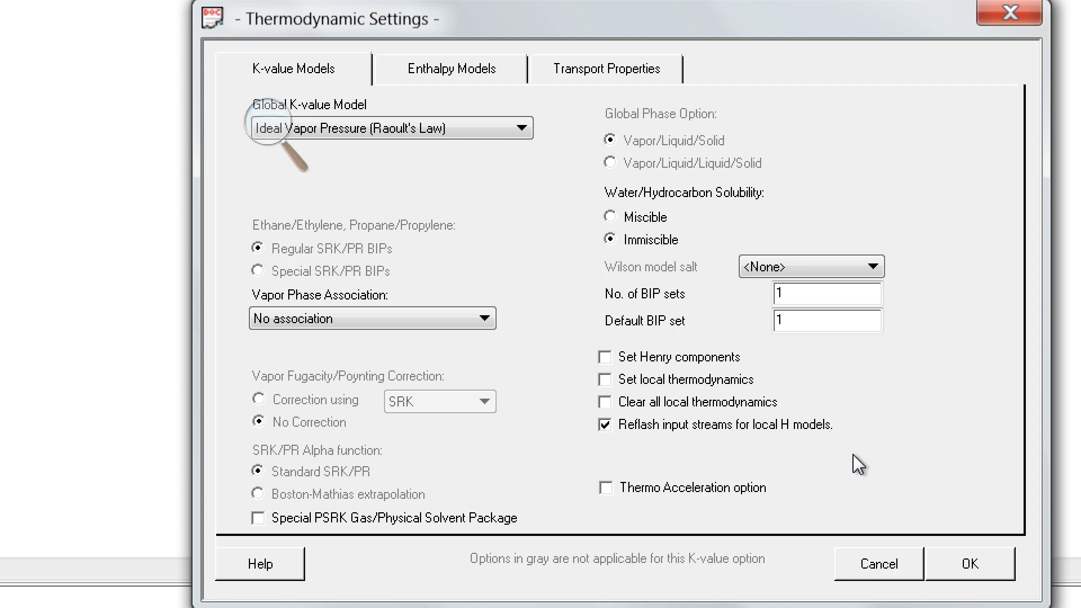
Review the enthalpy, steam table and transport property options, keeping SRK and IAPWS-IF97, and accept the thermodynamic settings.
{"action": "left_click", "coordinate": [455, 70]}
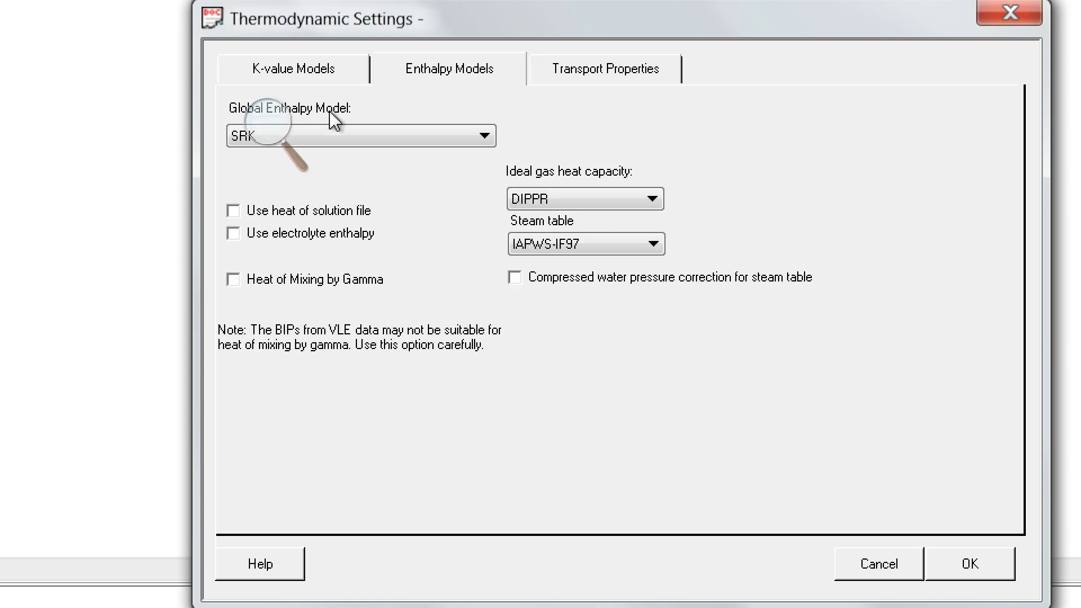
{"action": "left_click", "coordinate": [486, 138]}
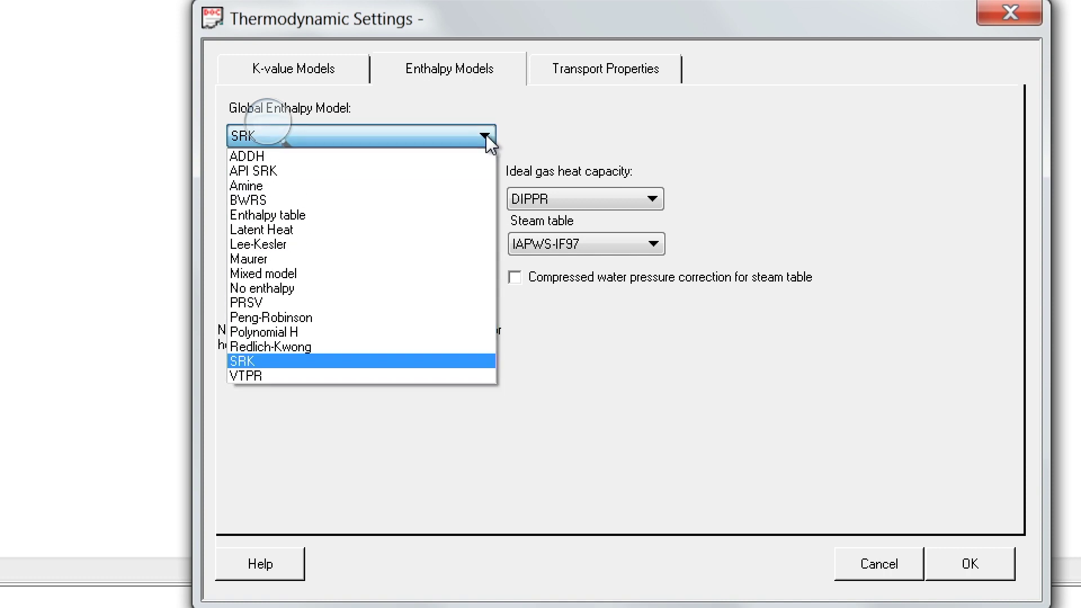
{"action": "left_click", "coordinate": [592, 142]}
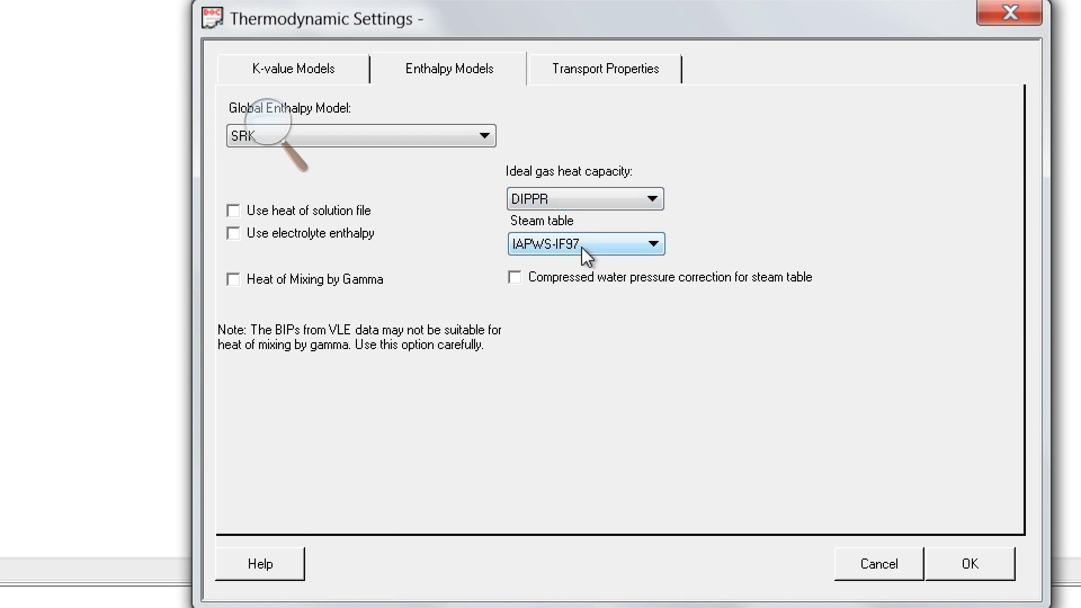
{"action": "left_click", "coordinate": [654, 244]}
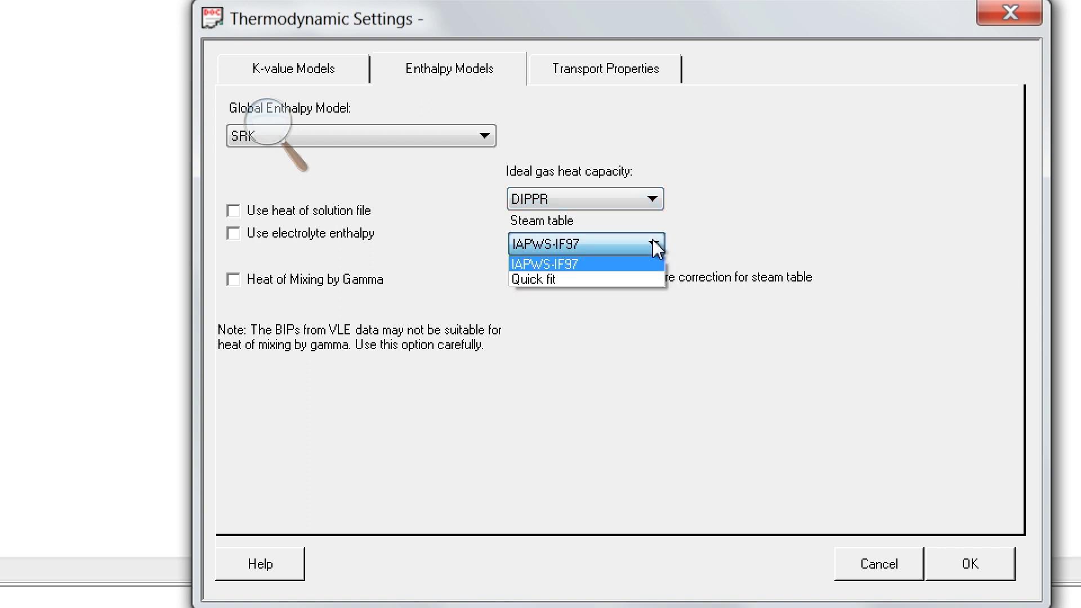
{"action": "left_click", "coordinate": [731, 270]}
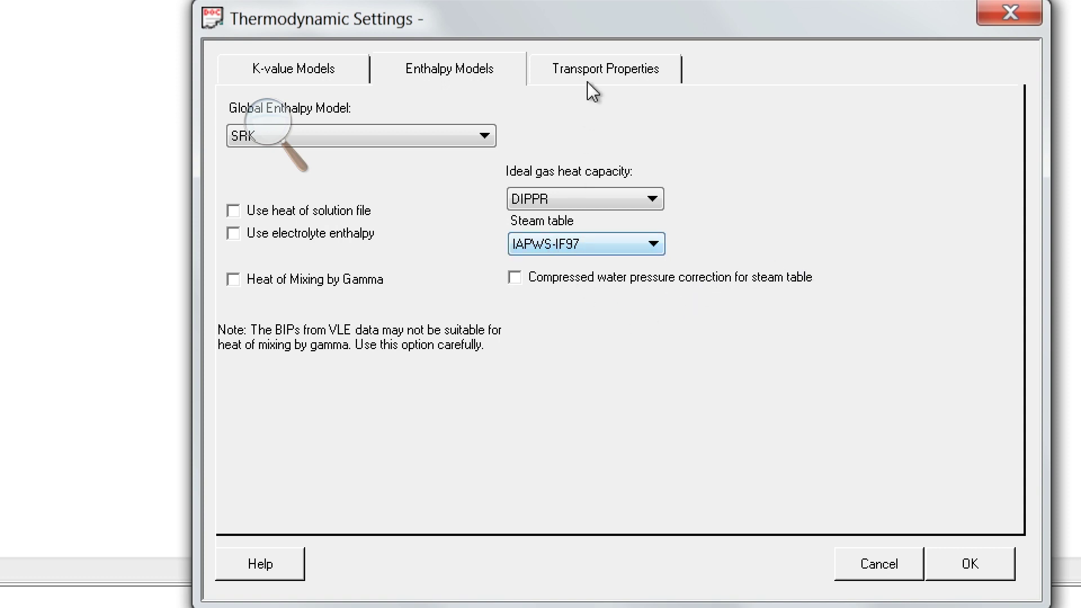
{"action": "left_click", "coordinate": [602, 68]}
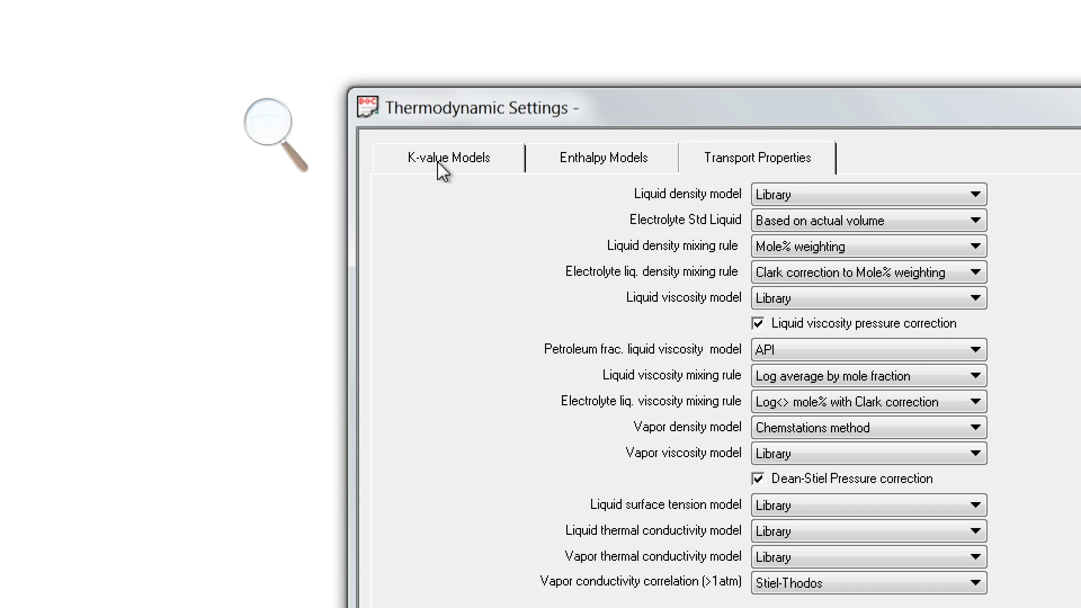
{"action": "left_click", "coordinate": [282, 72]}
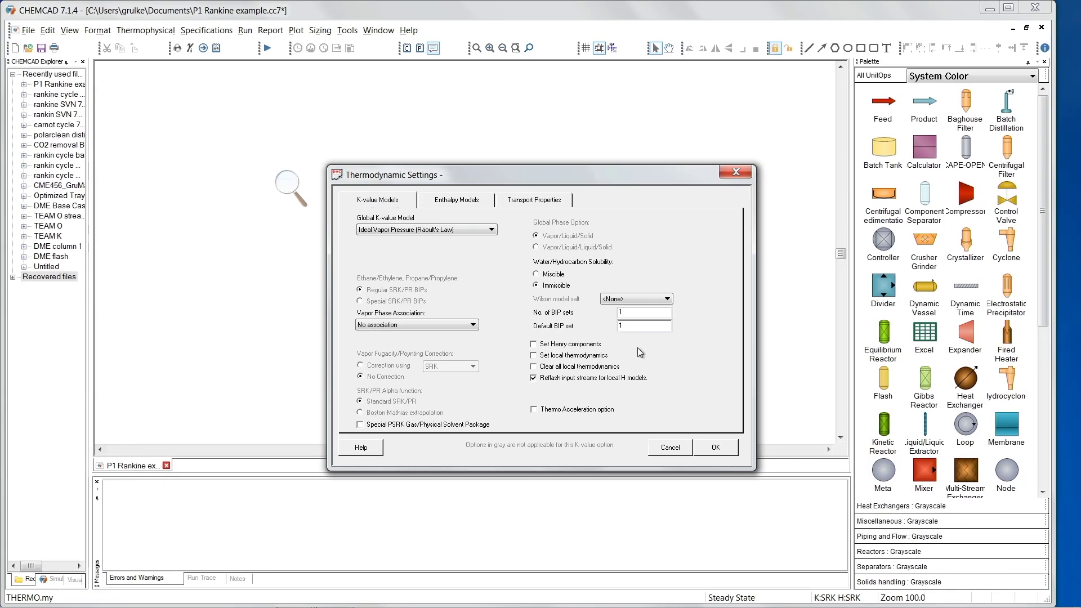
{"action": "left_click", "coordinate": [719, 449]}
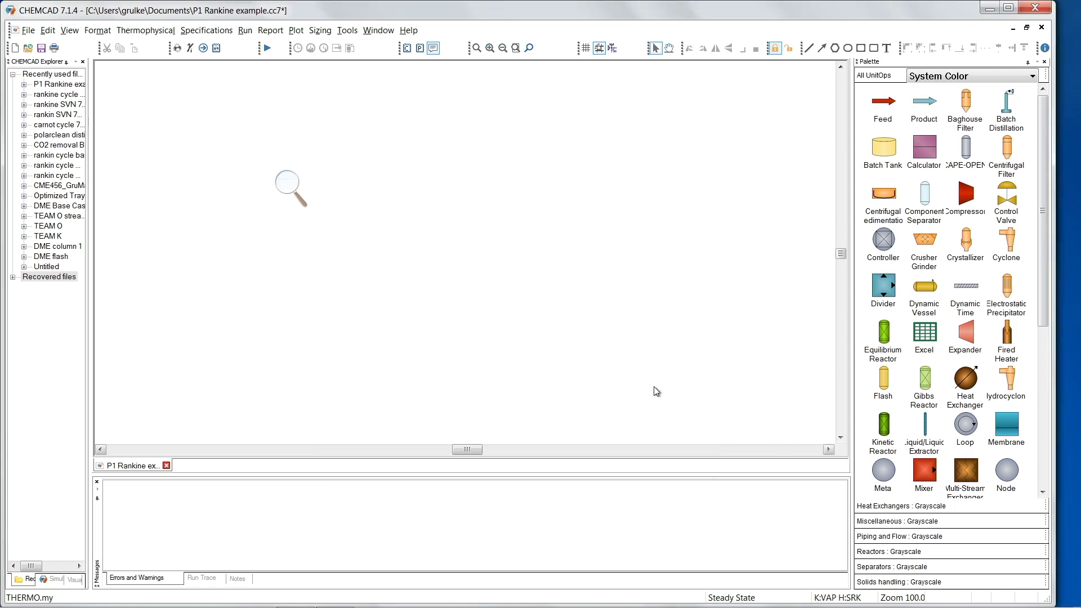
Reopen the thermodynamic settings to examine the global K-value model and its options, and close them unchanged.
{"action": "left_click", "coordinate": [137, 32]}
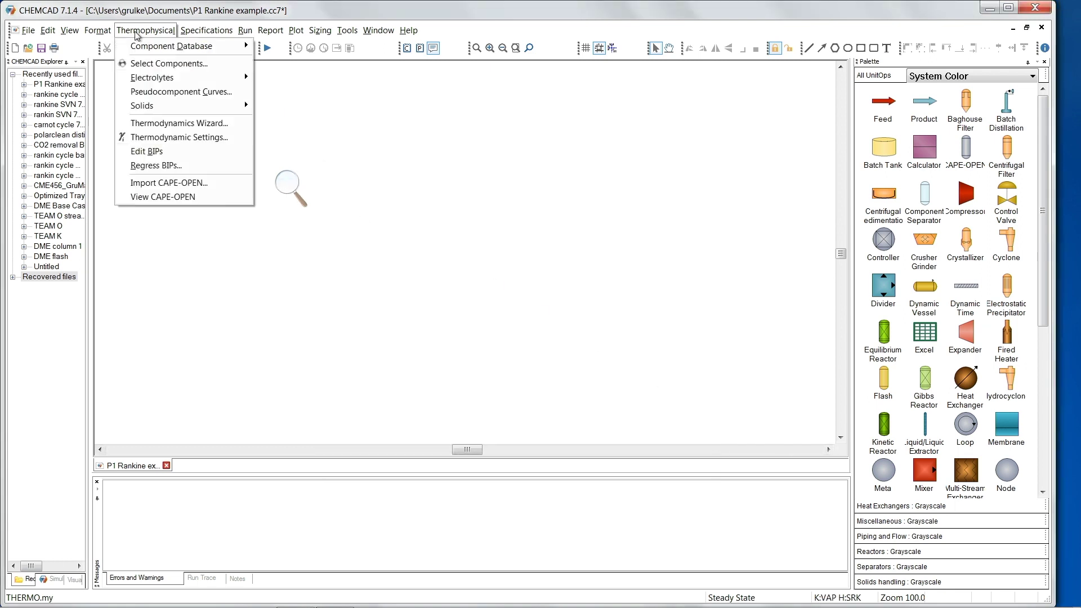
{"action": "mouse_move", "coordinate": [144, 47]}
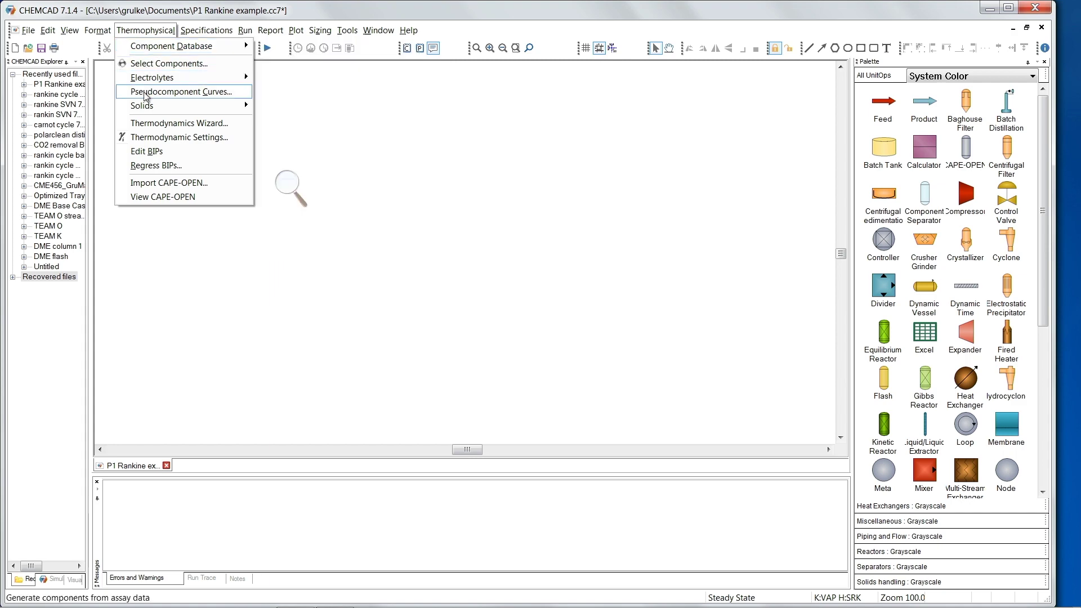
{"action": "left_click", "coordinate": [145, 139]}
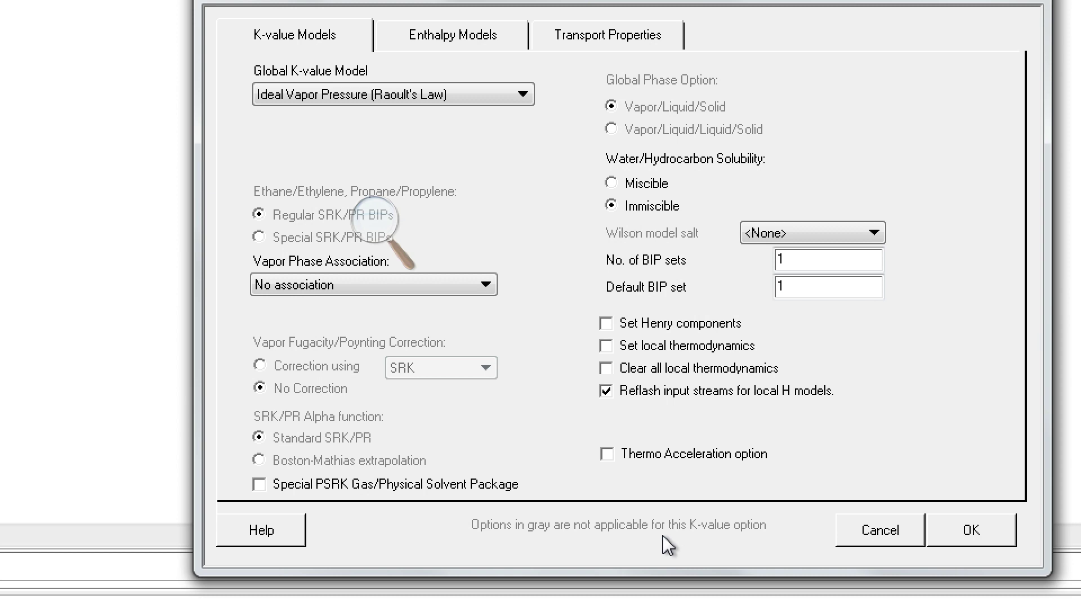
{"action": "left_click", "coordinate": [969, 532]}
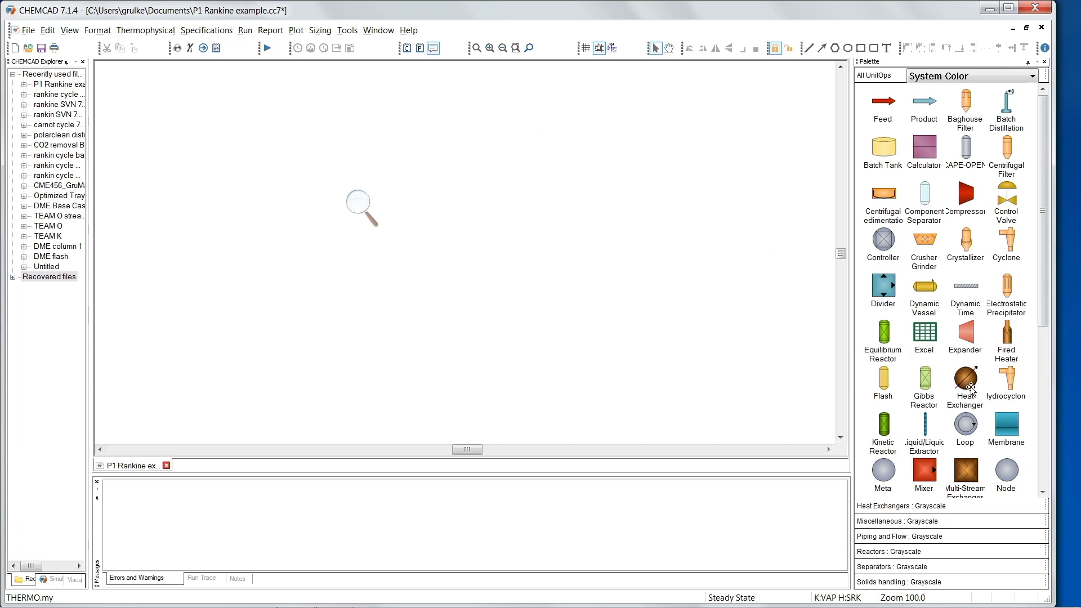
Place one heat exchanger on the flowsheet, right of its centre, using the second icon variant of the Heat Exchanger unit.
{"action": "left_click", "coordinate": [977, 401]}
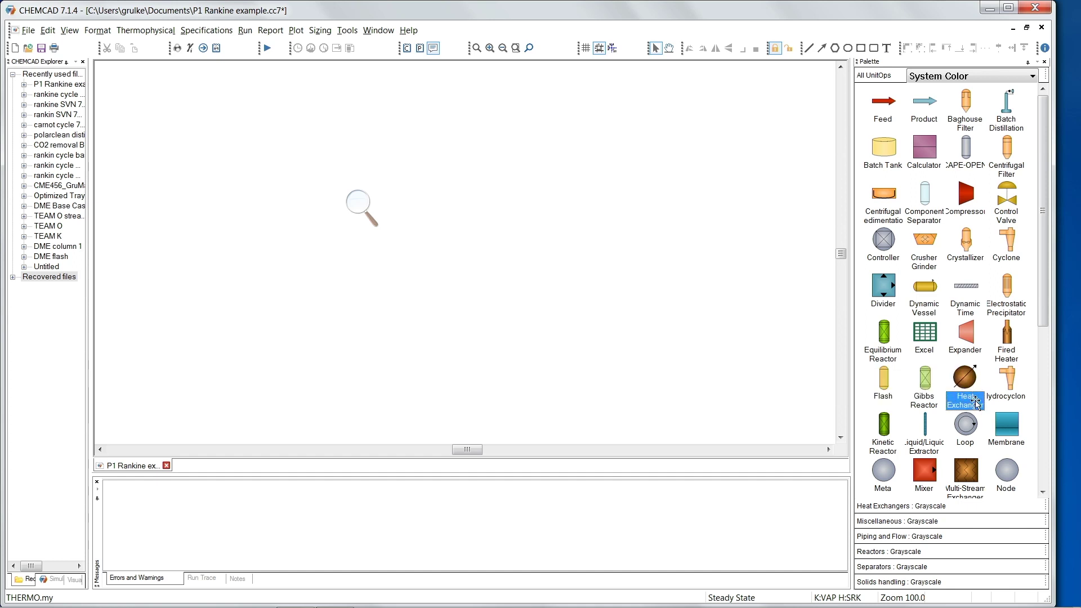
{"action": "left_click", "coordinate": [976, 401]}
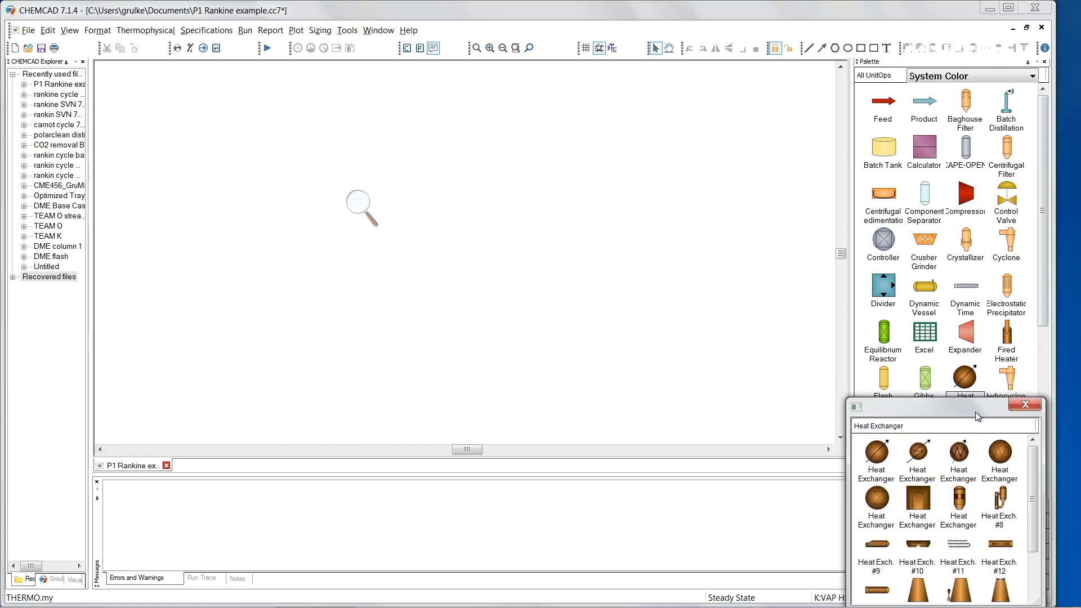
{"action": "left_click_drag", "start_coordinate": [978, 411], "coordinate": [834, 199]}
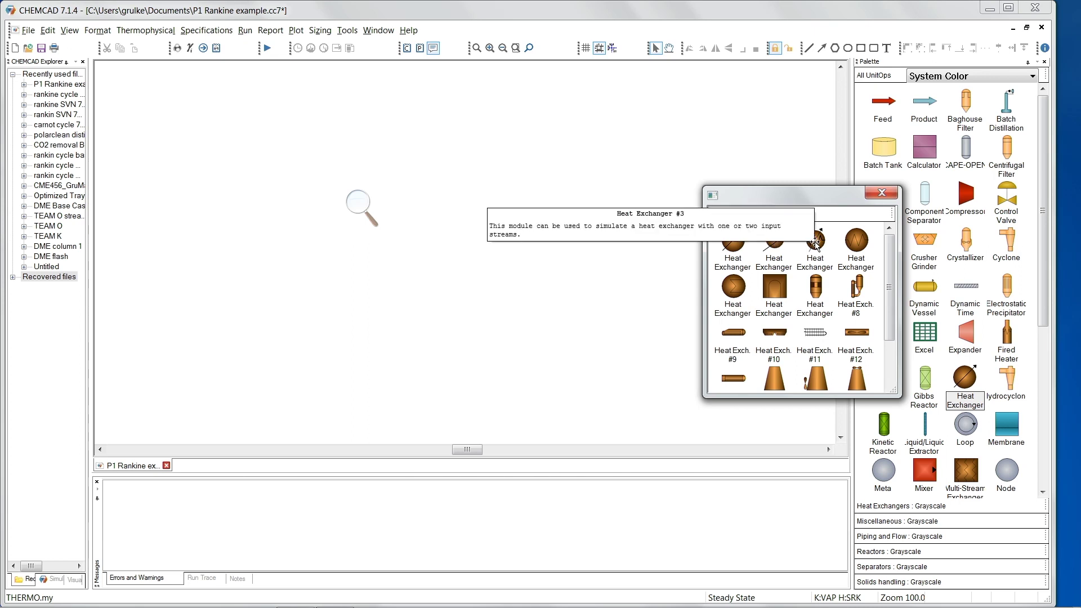
{"action": "left_click", "coordinate": [776, 250]}
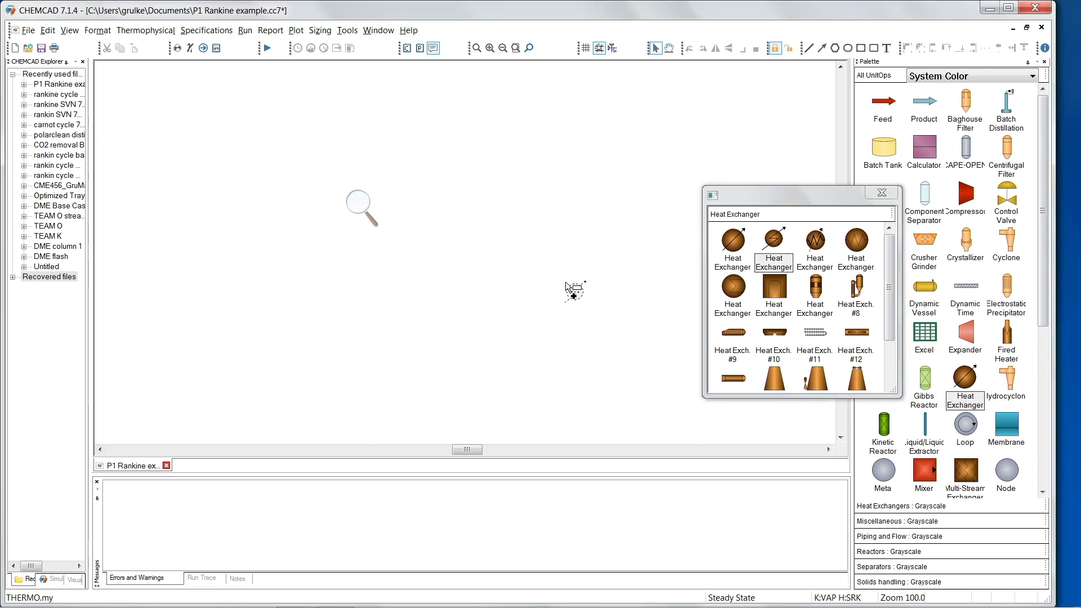
{"action": "left_click", "coordinate": [561, 245]}
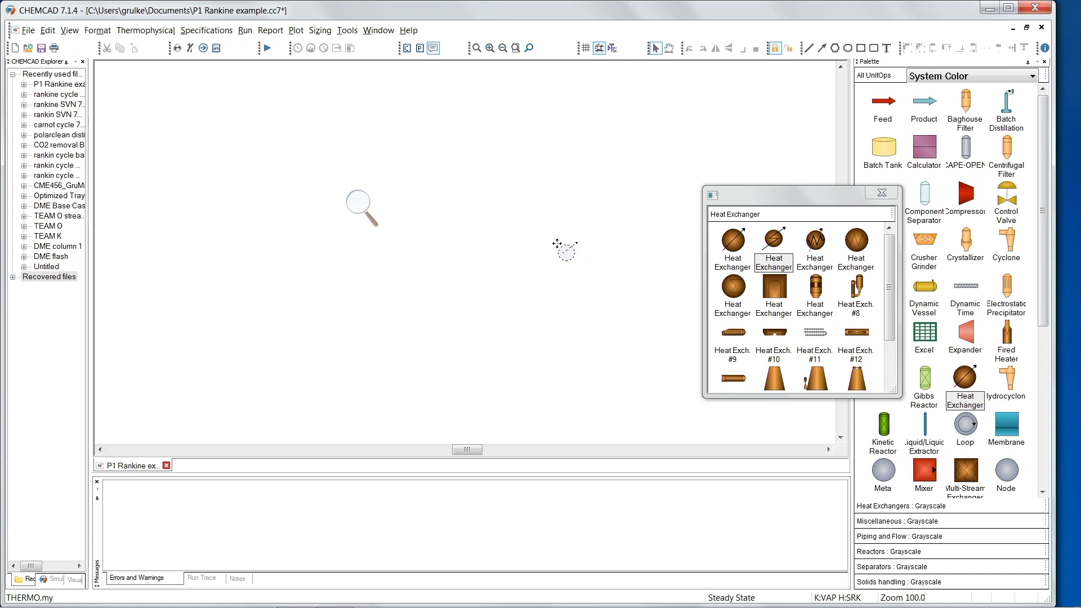
{"action": "left_click", "coordinate": [628, 277]}
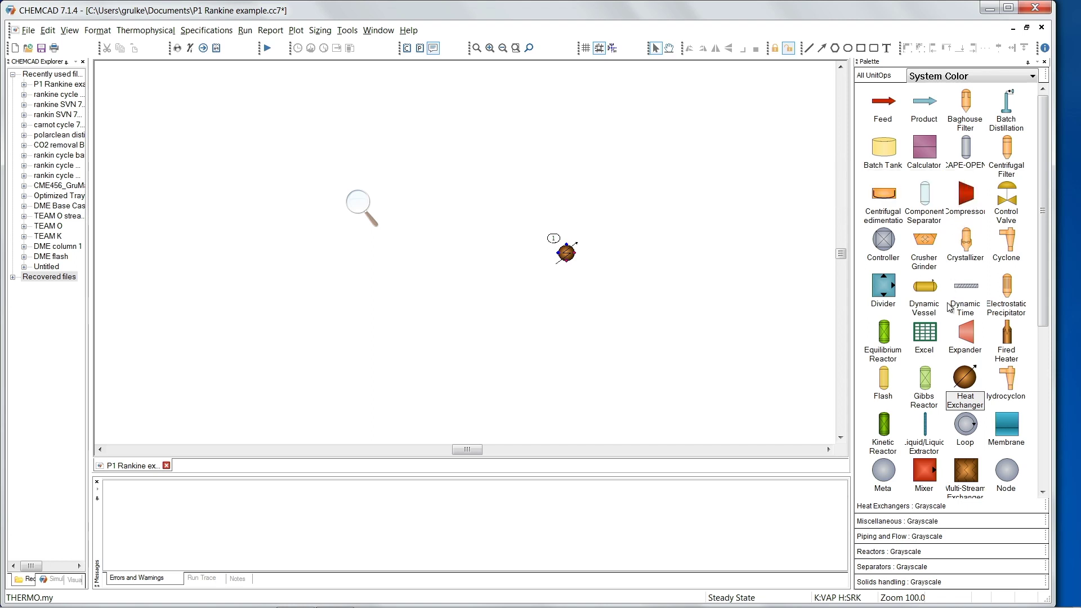
Place an expander with the first icon variant above and left of the heat exchanger, and a fired heater left of the expander.
{"action": "left_click", "coordinate": [968, 337]}
{"action": "right_click", "coordinate": [964, 350]}
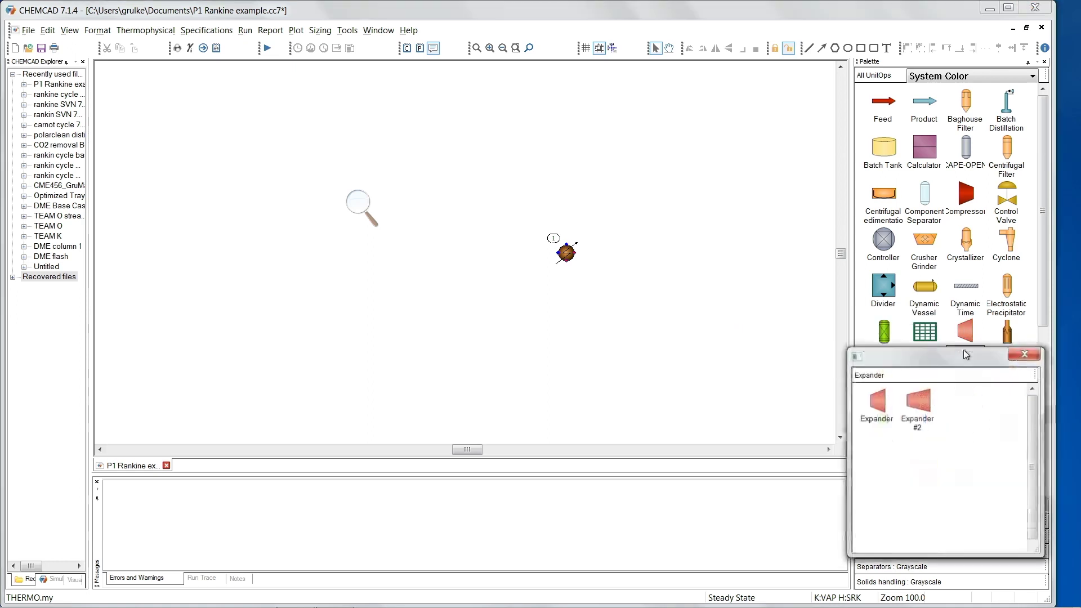
{"action": "left_click", "coordinate": [879, 402]}
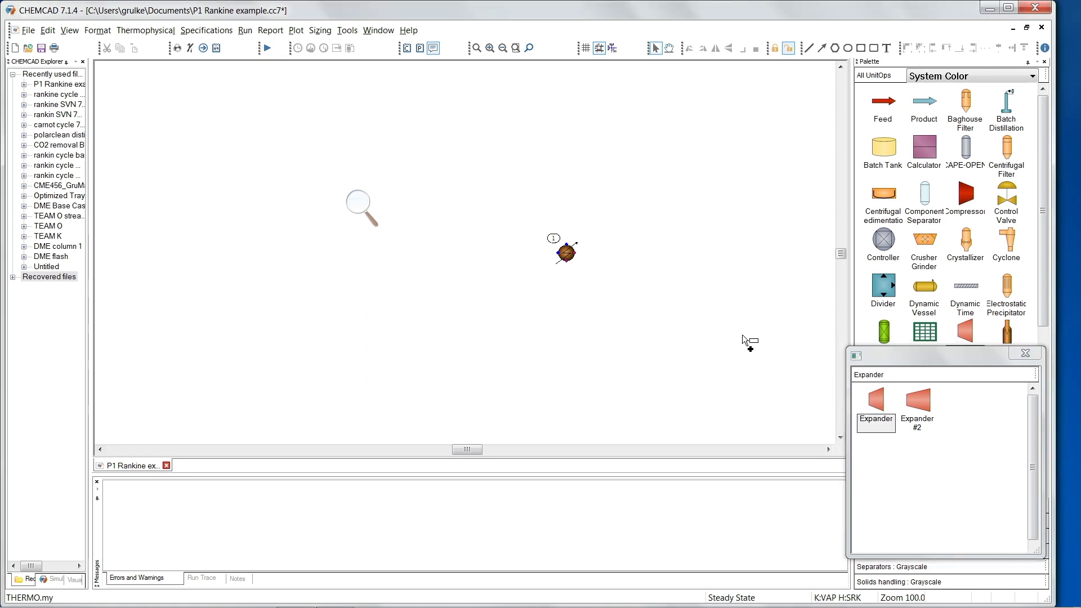
{"action": "left_click", "coordinate": [495, 177]}
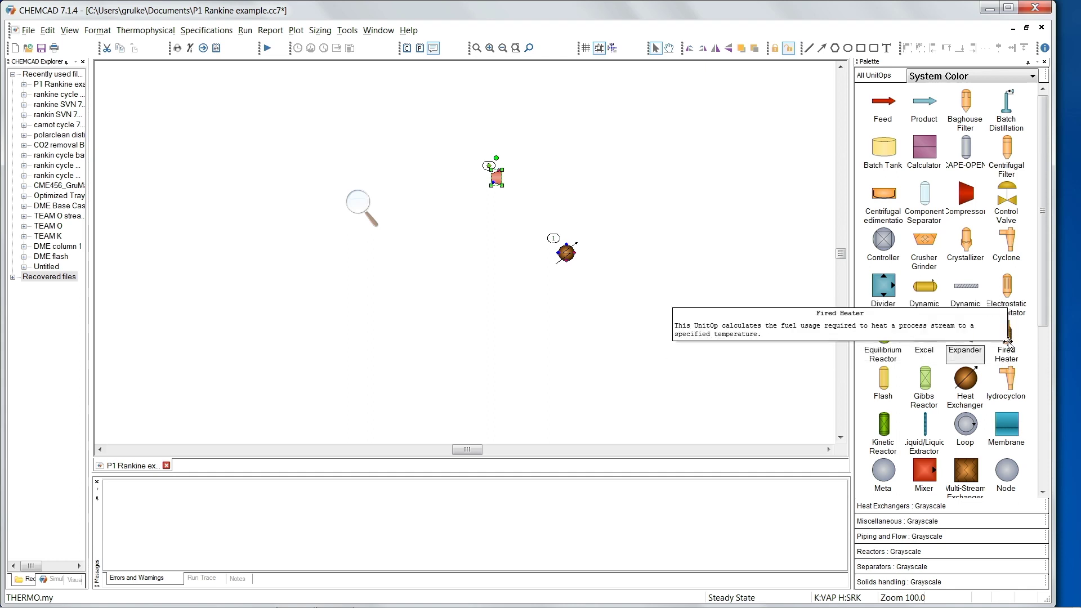
{"action": "left_click", "coordinate": [1007, 341]}
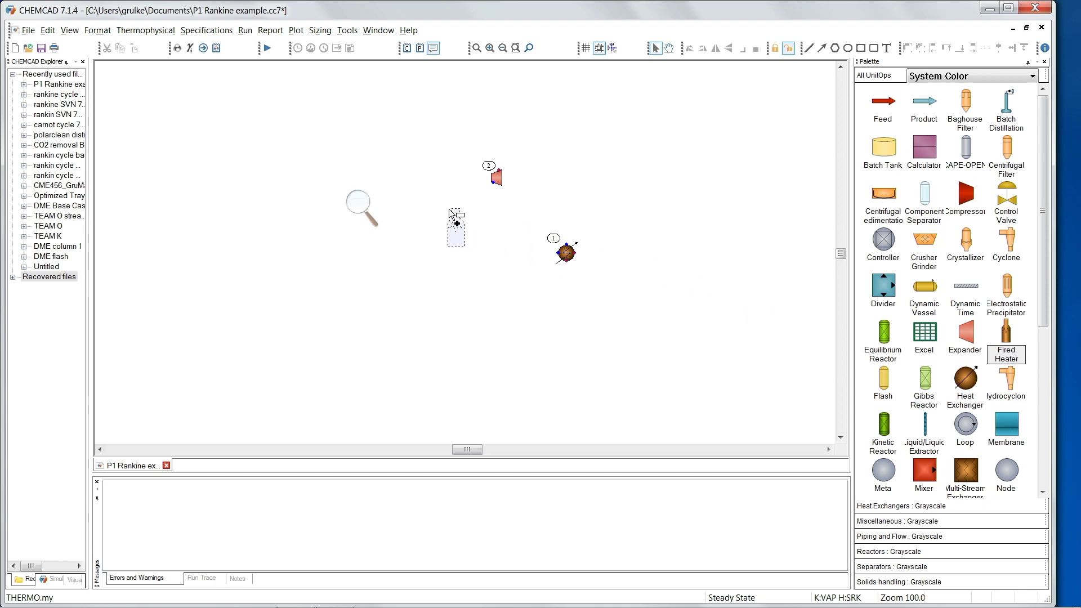
{"action": "left_click", "coordinate": [378, 161]}
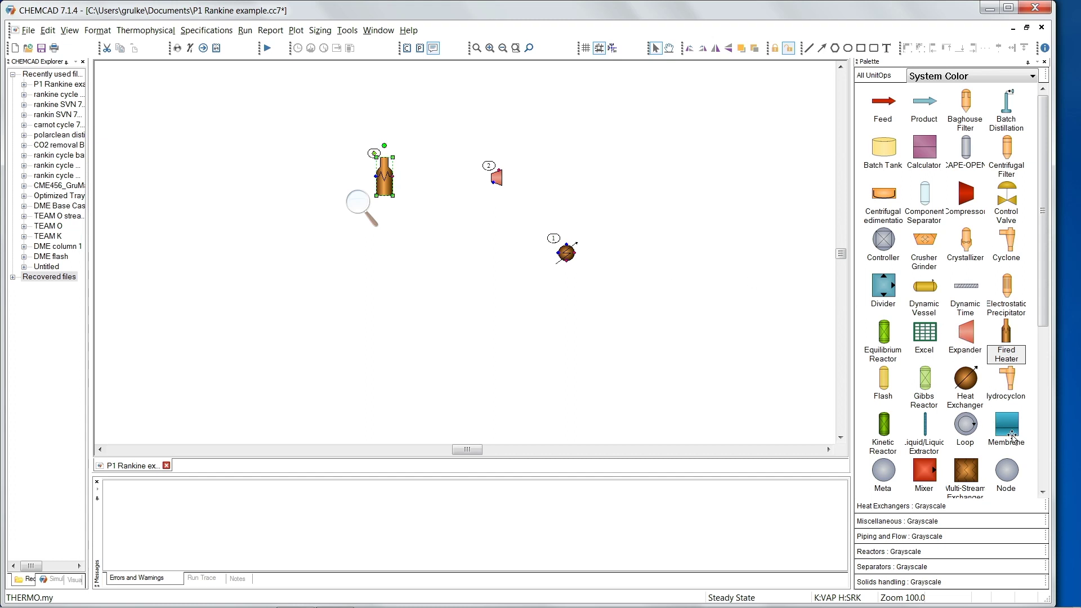
Place a pump with the first icon variant below and left of the fired heater, level with the heat exchanger.
{"action": "scroll", "coordinate": [1046, 314], "scroll_direction": "down", "scroll_amount": 4}
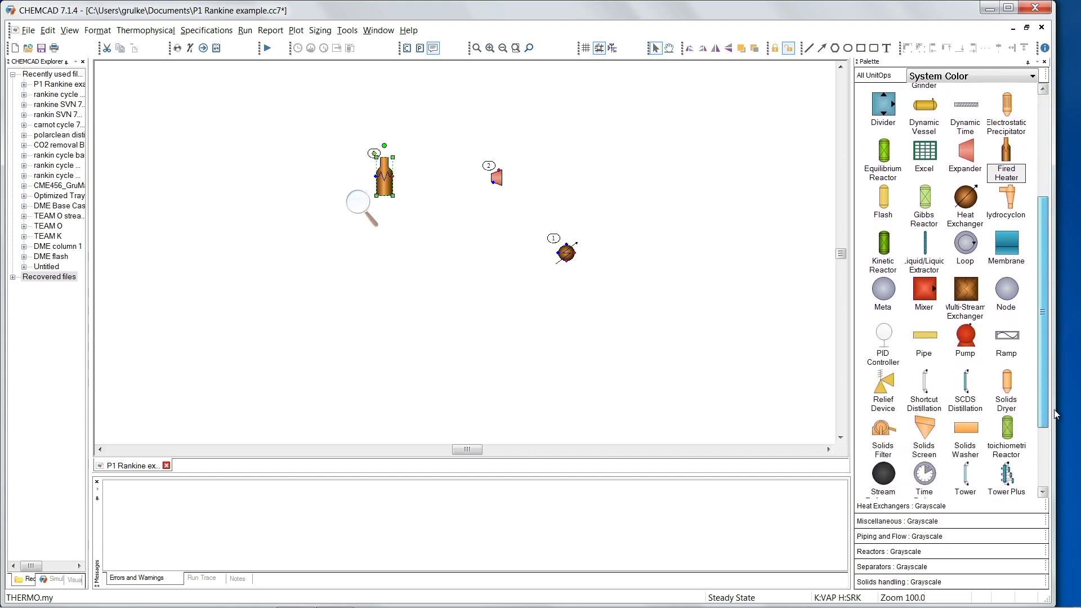
{"action": "left_click", "coordinate": [964, 338]}
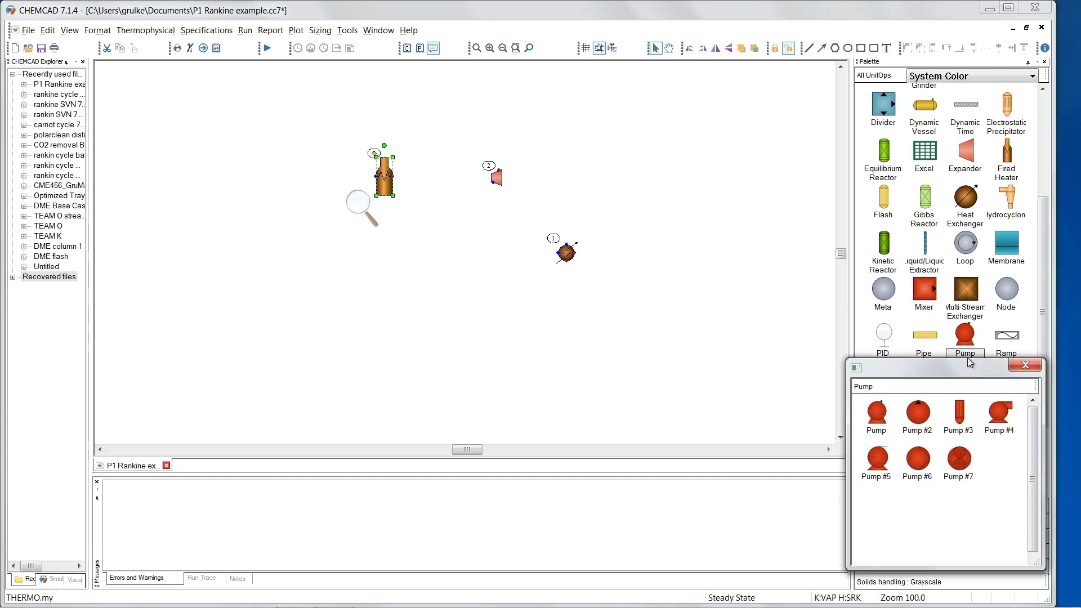
{"action": "left_click", "coordinate": [878, 416]}
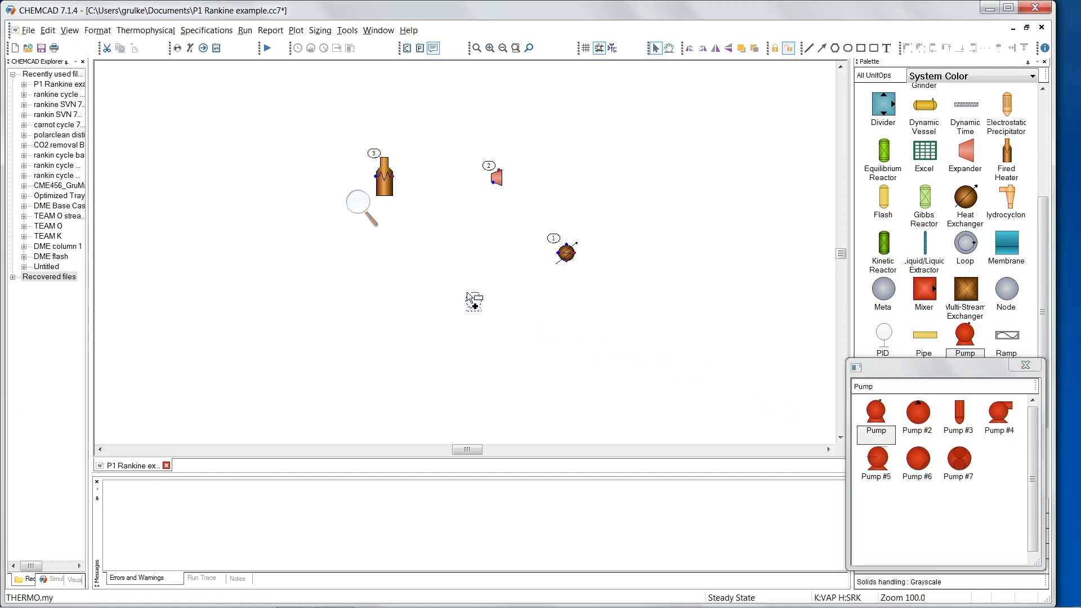
{"action": "left_click", "coordinate": [350, 251]}
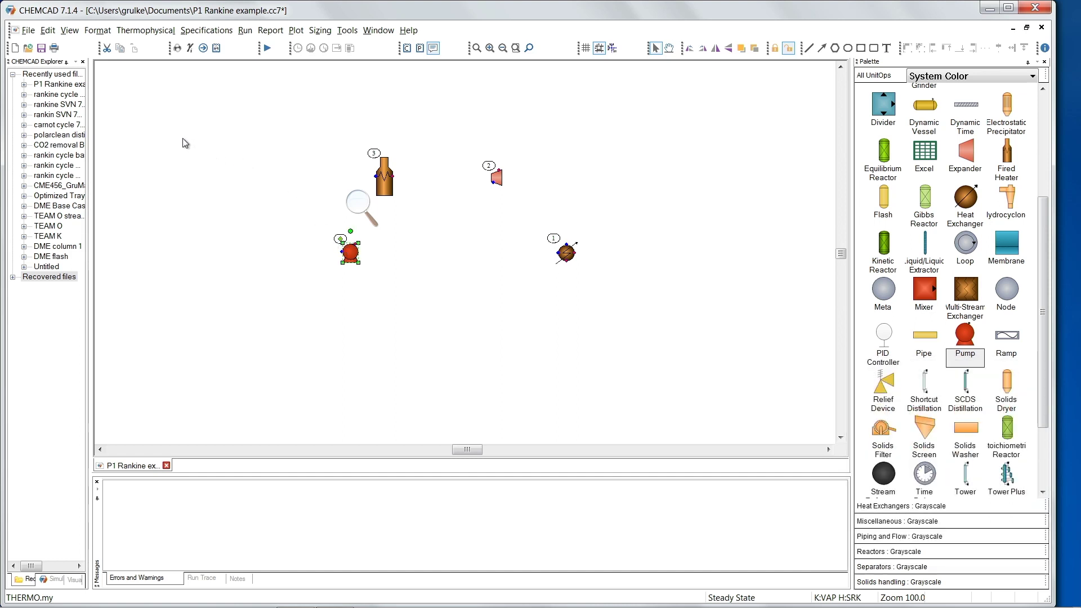
Fit the flowsheet to the window and rearrange the units: heat exchanger below the expander, fired heater and pump closer to the centre.
{"action": "left_click", "coordinate": [69, 31]}
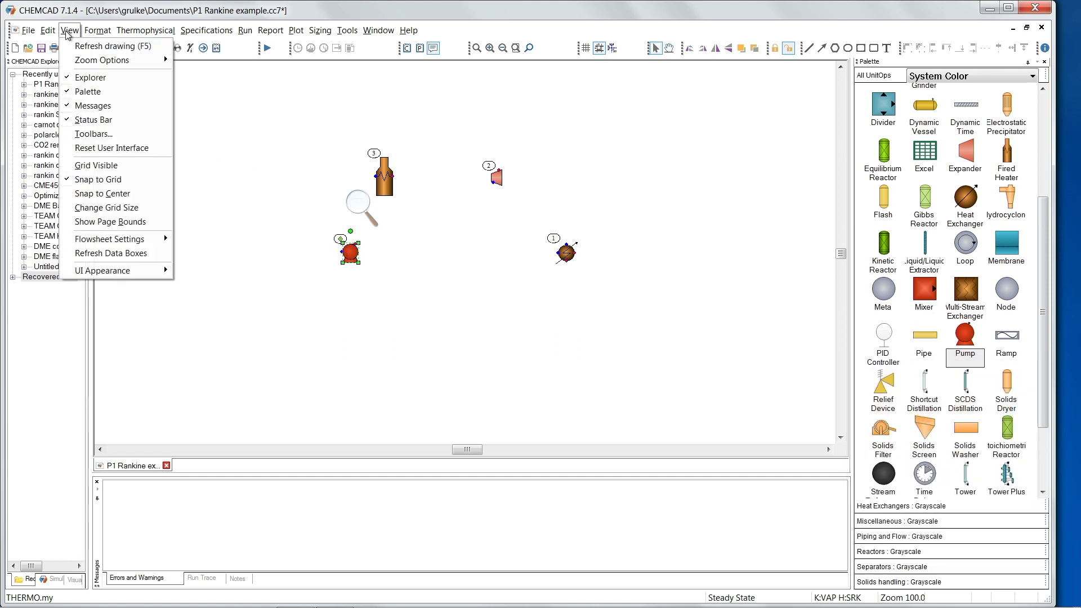
{"action": "mouse_move", "coordinate": [95, 61]}
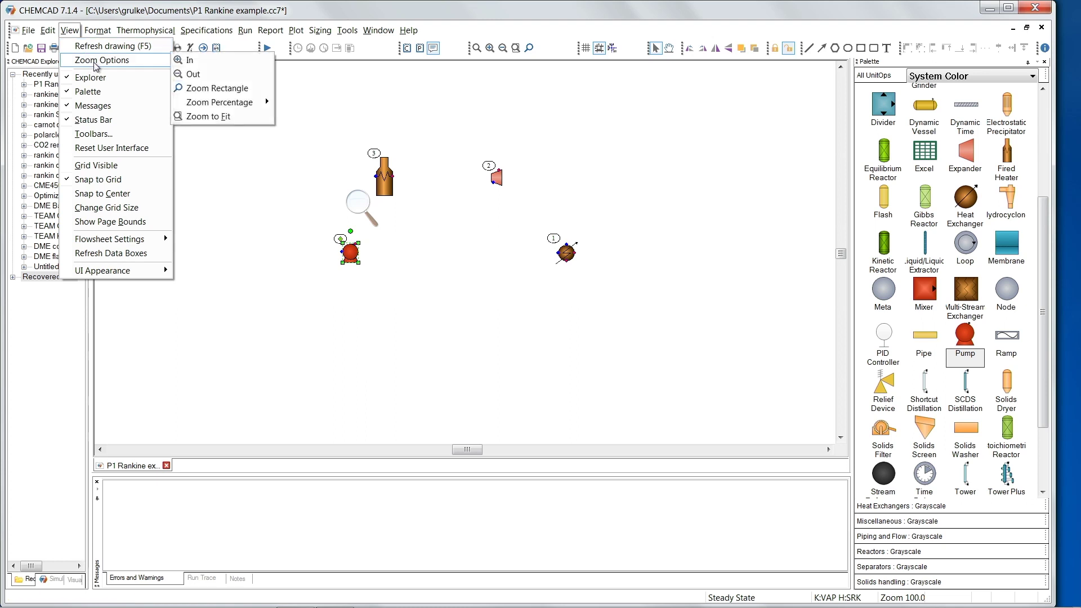
{"action": "left_click", "coordinate": [225, 116]}
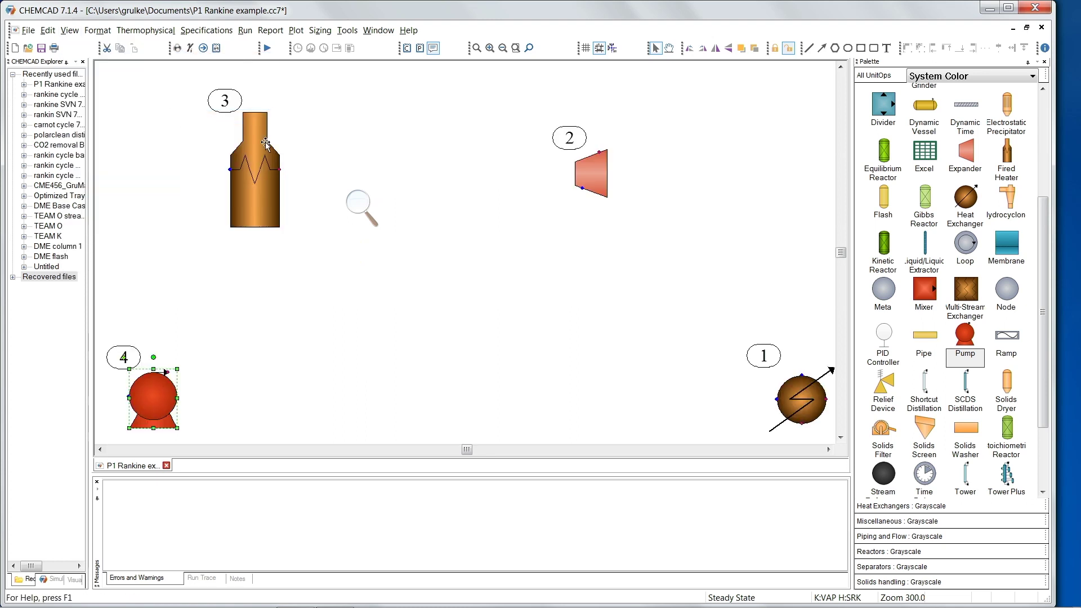
{"action": "left_click_drag", "start_coordinate": [800, 392], "coordinate": [607, 357]}
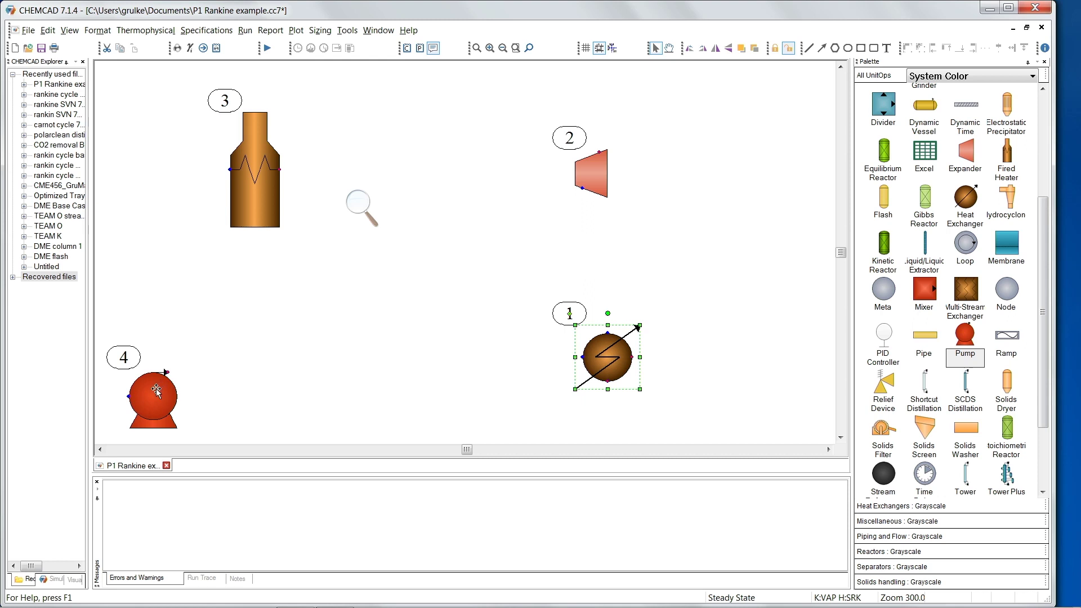
{"action": "left_click_drag", "start_coordinate": [263, 209], "coordinate": [326, 258]}
{"action": "left_click_drag", "start_coordinate": [166, 405], "coordinate": [216, 340]}
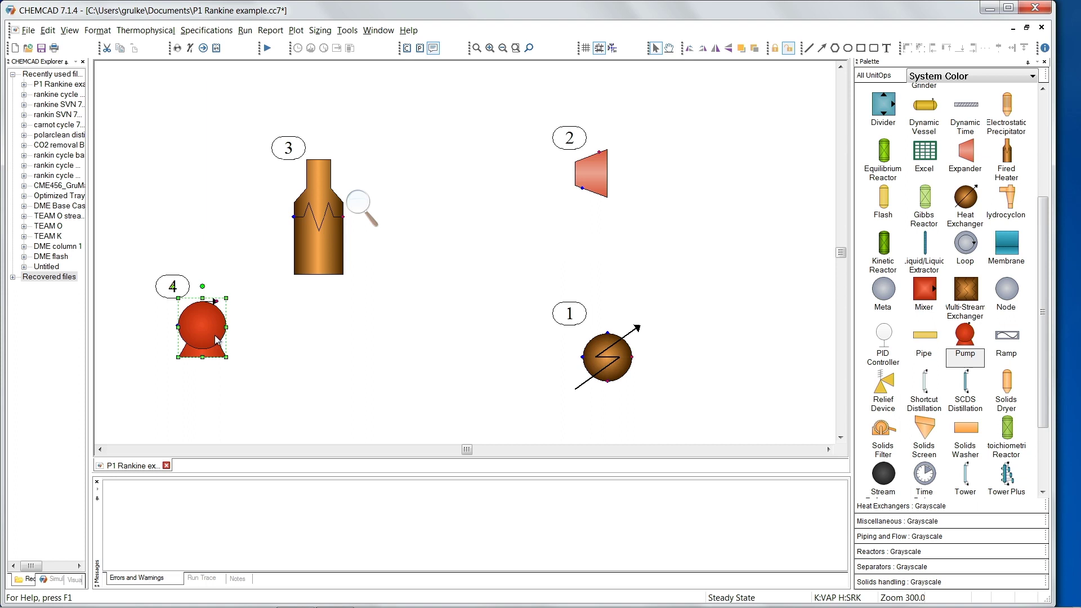
Draw a stream from the pump outlet to the fired heater inlet with a vertical run between the two units.
{"action": "left_click_drag", "start_coordinate": [1045, 226], "coordinate": [1046, 121]}
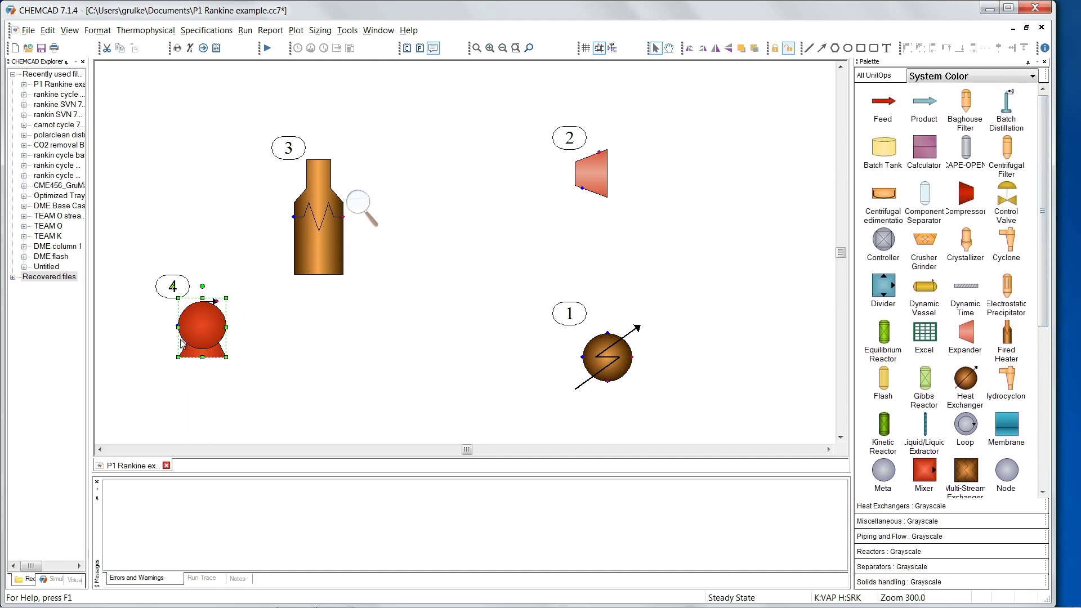
{"action": "left_click", "coordinate": [257, 345]}
{"action": "left_click", "coordinate": [216, 302]}
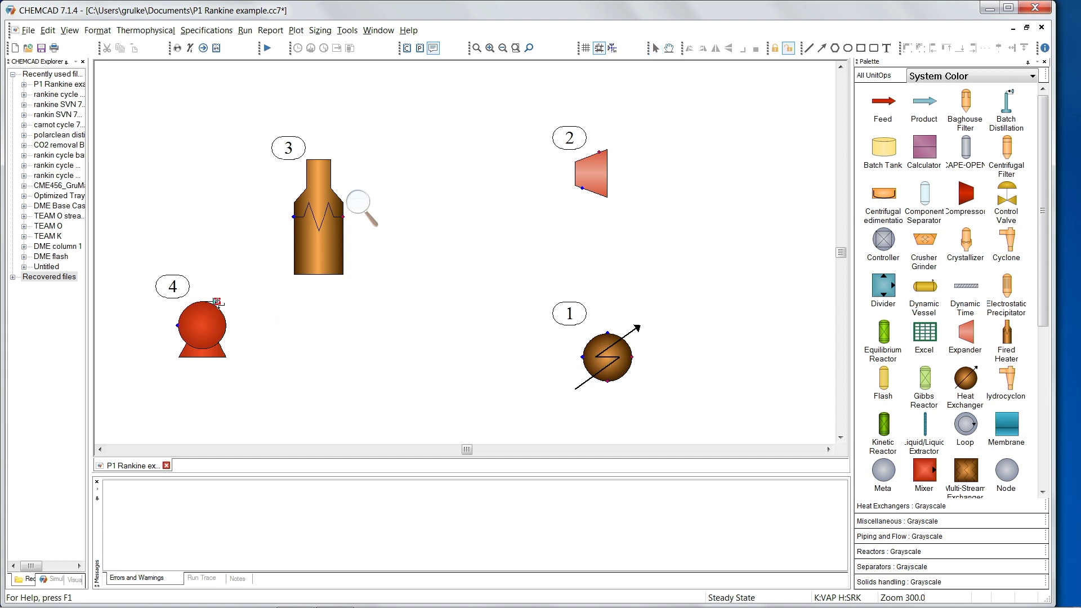
{"action": "left_click", "coordinate": [252, 301]}
{"action": "left_click", "coordinate": [293, 217]}
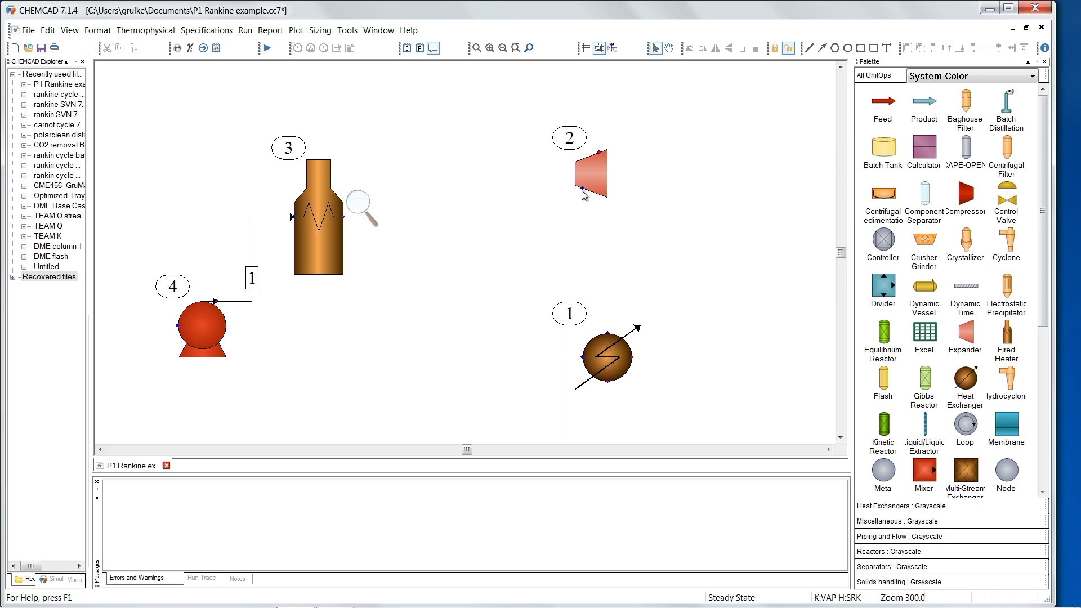
Draw a stream from the fired heater outlet to the expander inlet.
{"action": "left_click", "coordinate": [344, 218]}
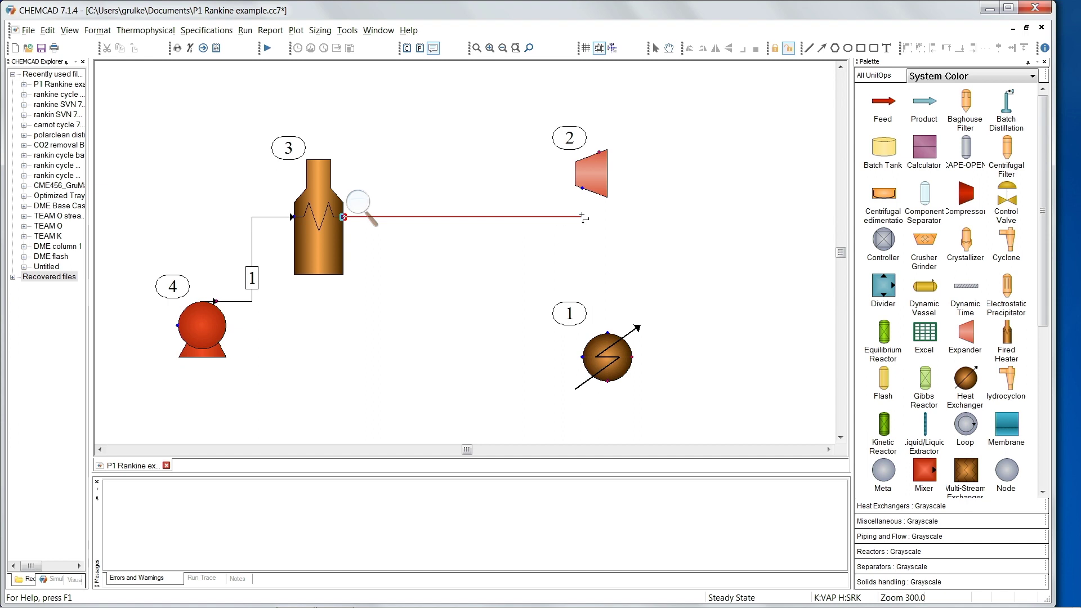
{"action": "left_click", "coordinate": [583, 189]}
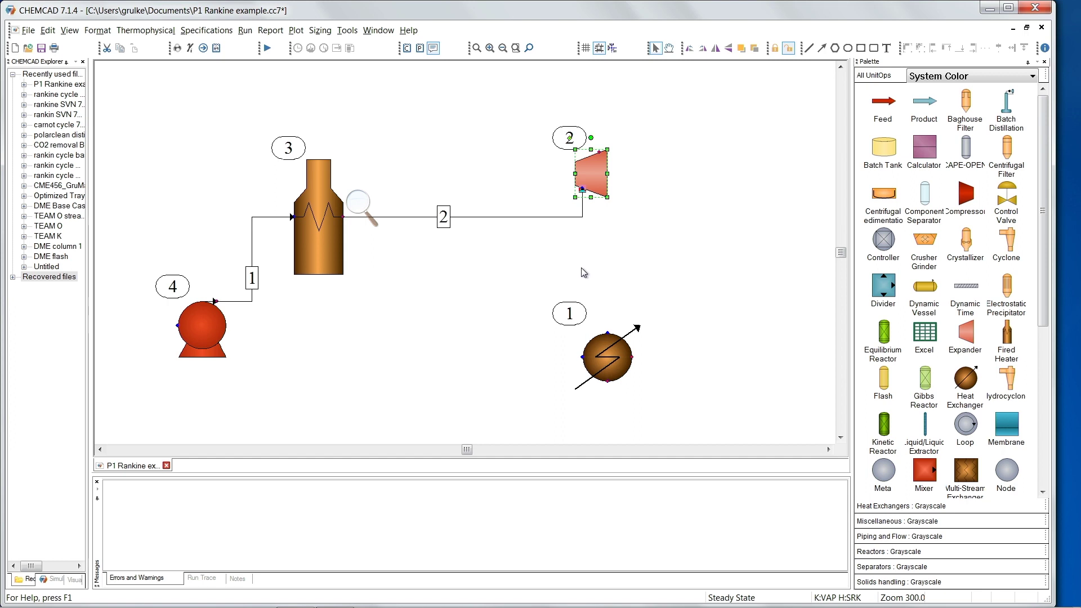
{"action": "left_click", "coordinate": [645, 176]}
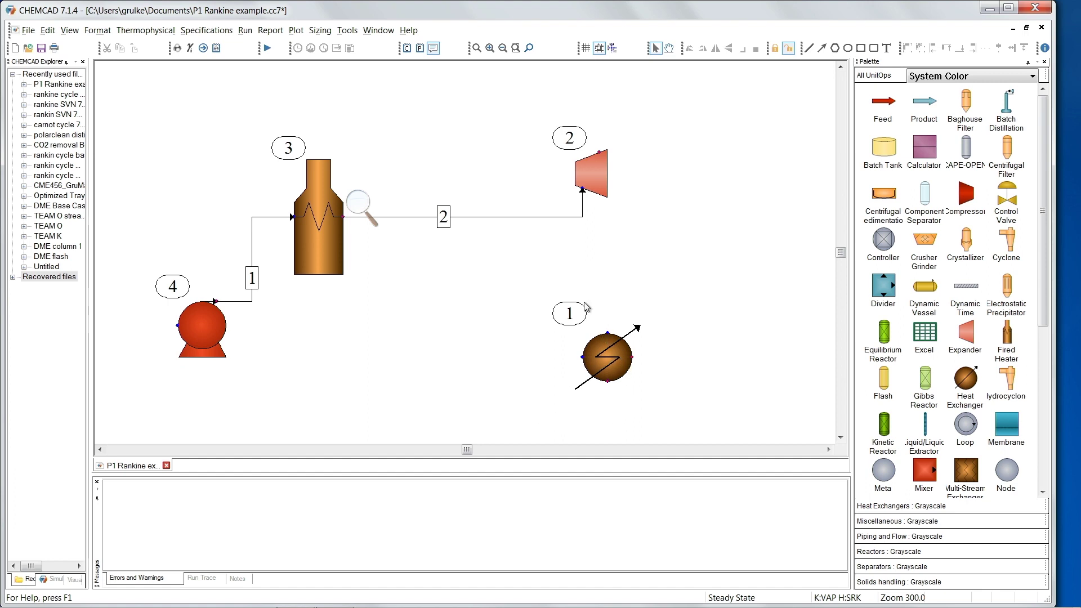
Flip the heat exchanger horizontally and connect the expander outlet to its right-hand inlet, routing the stream around the right side.
{"action": "right_click", "coordinate": [613, 361]}
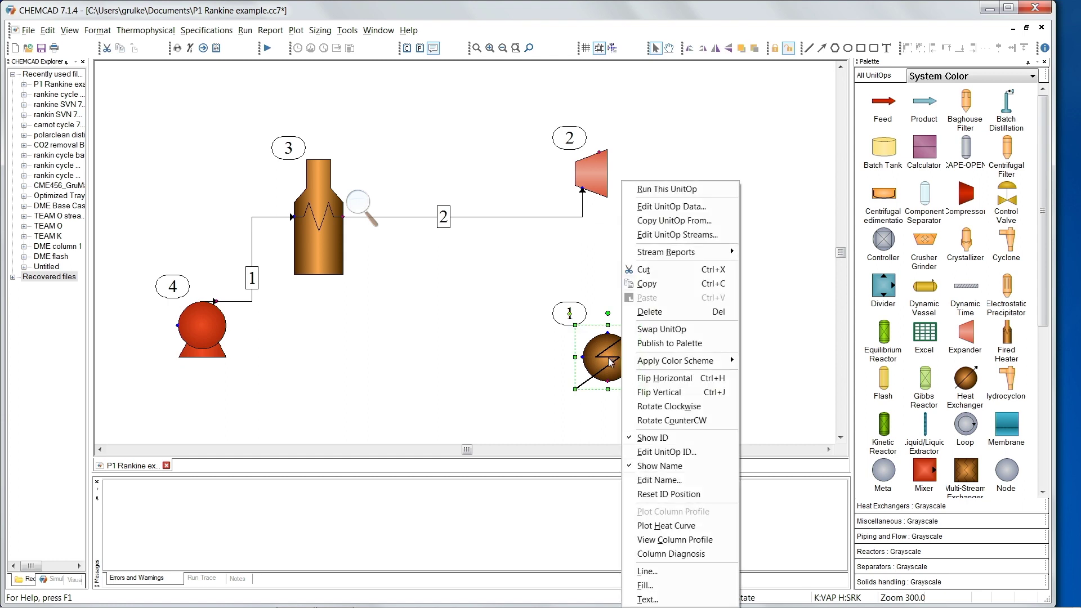
{"action": "left_click", "coordinate": [645, 379]}
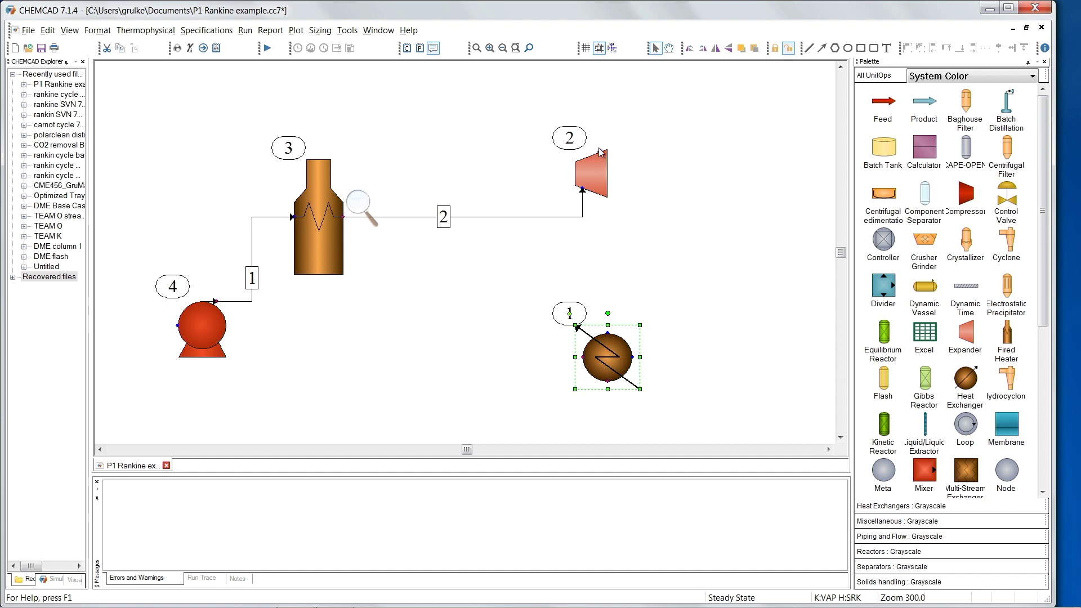
{"action": "mouse_move", "coordinate": [600, 157]}
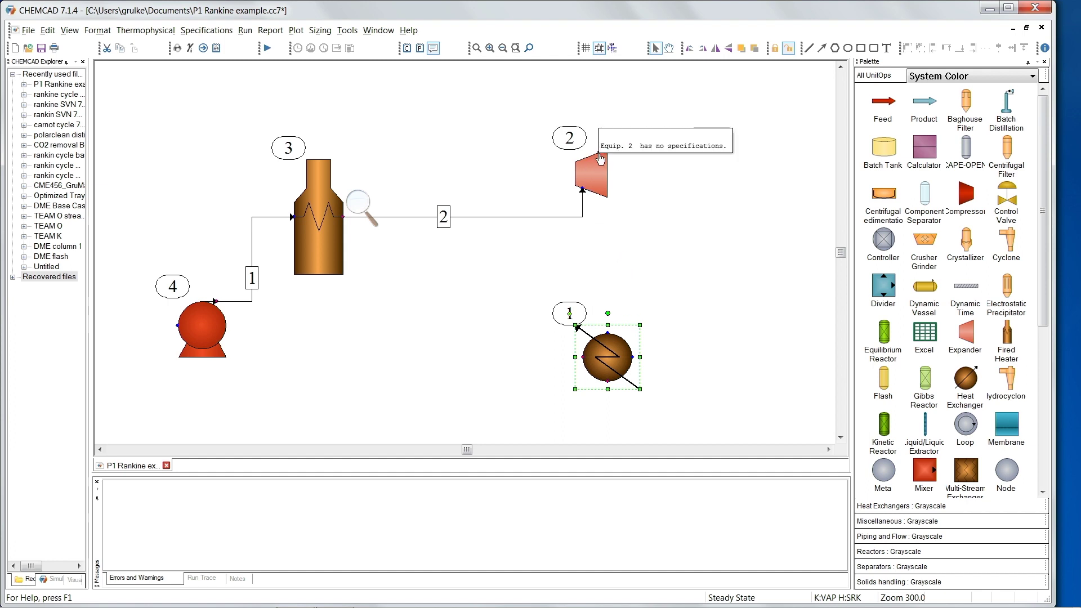
{"action": "left_click", "coordinate": [600, 152]}
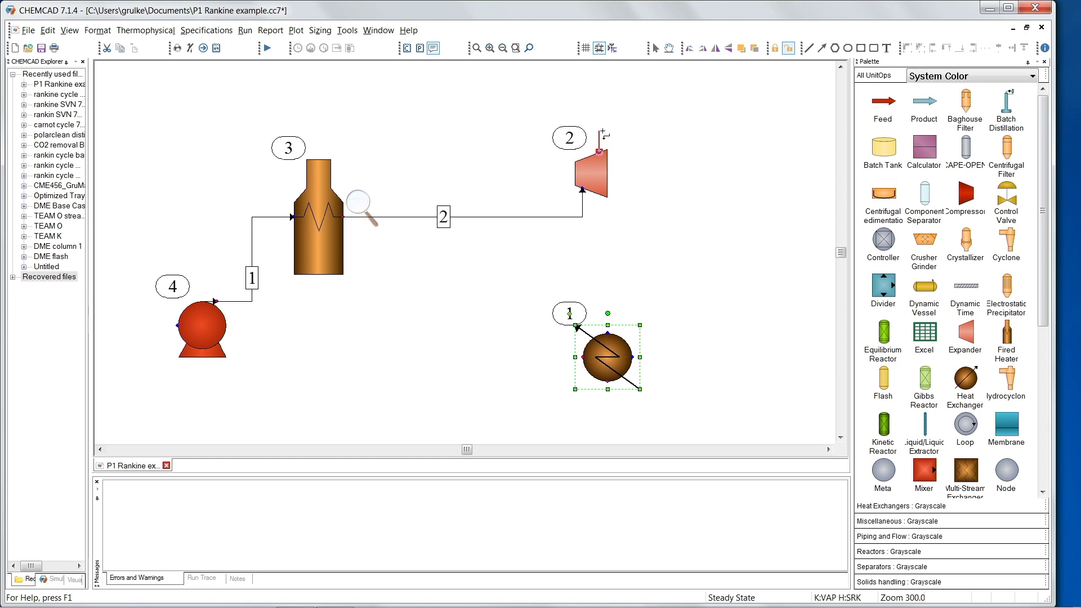
{"action": "left_click", "coordinate": [696, 144]}
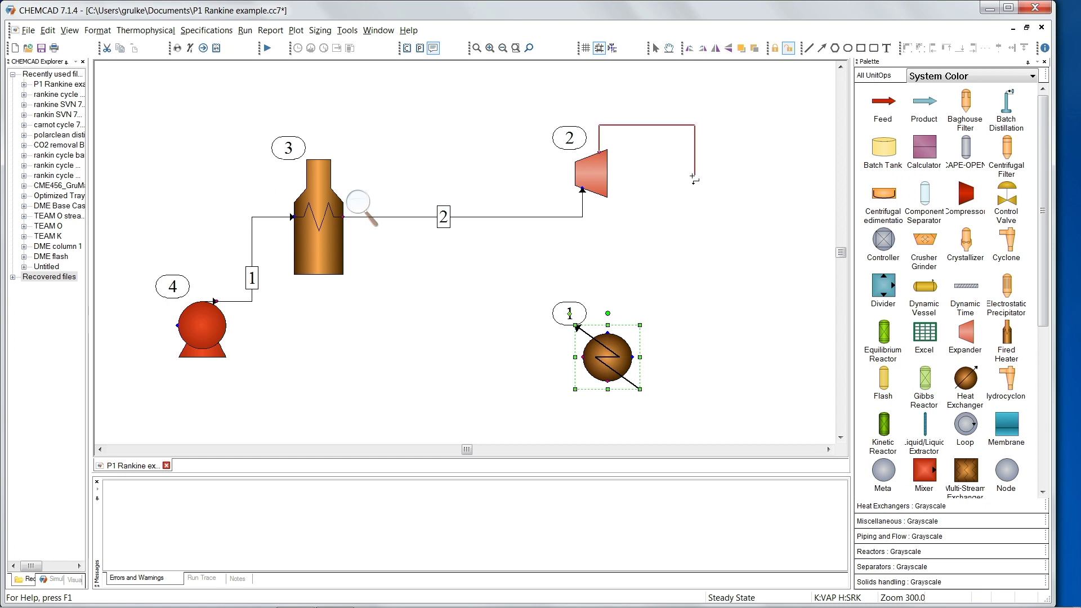
{"action": "left_click", "coordinate": [664, 353]}
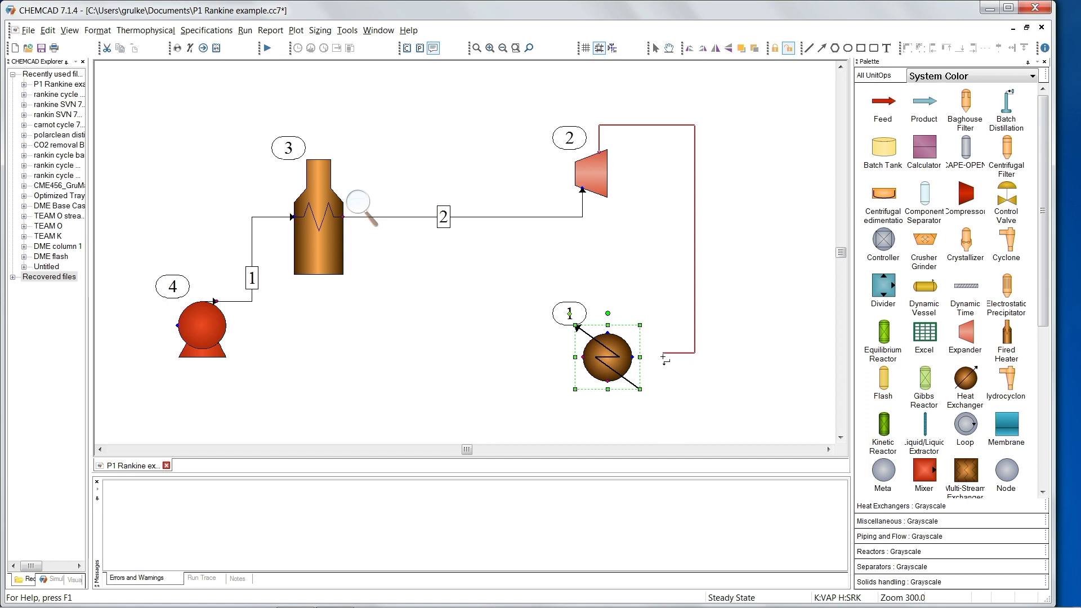
{"action": "left_click", "coordinate": [635, 359]}
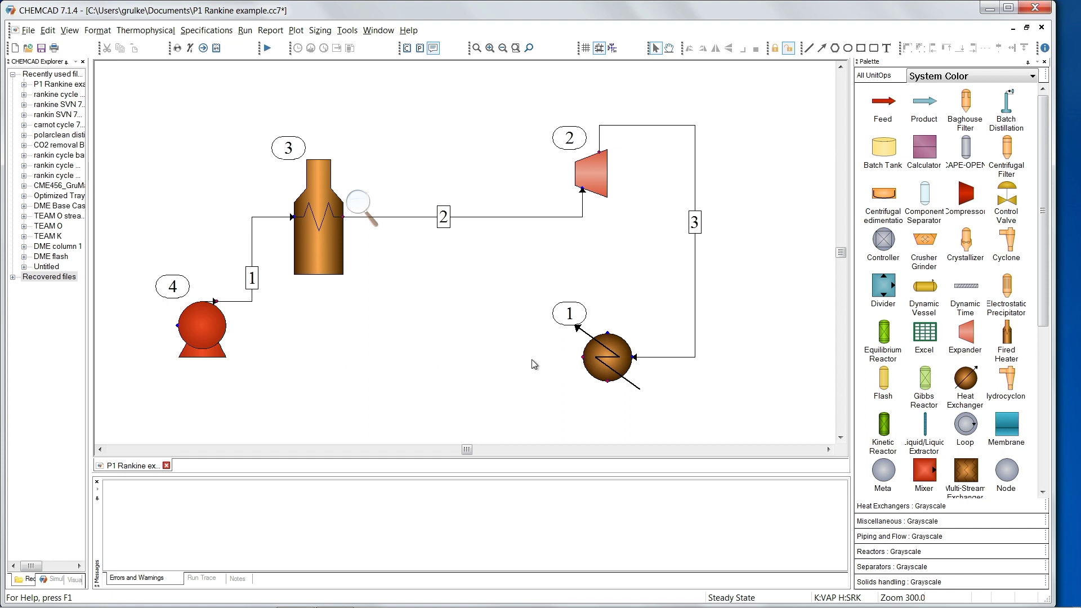
Draw a stream from the heat exchanger's left outlet to the pump inlet, routed below both units to close the cycle.
{"action": "left_click", "coordinate": [583, 357]}
{"action": "left_click", "coordinate": [481, 416]}
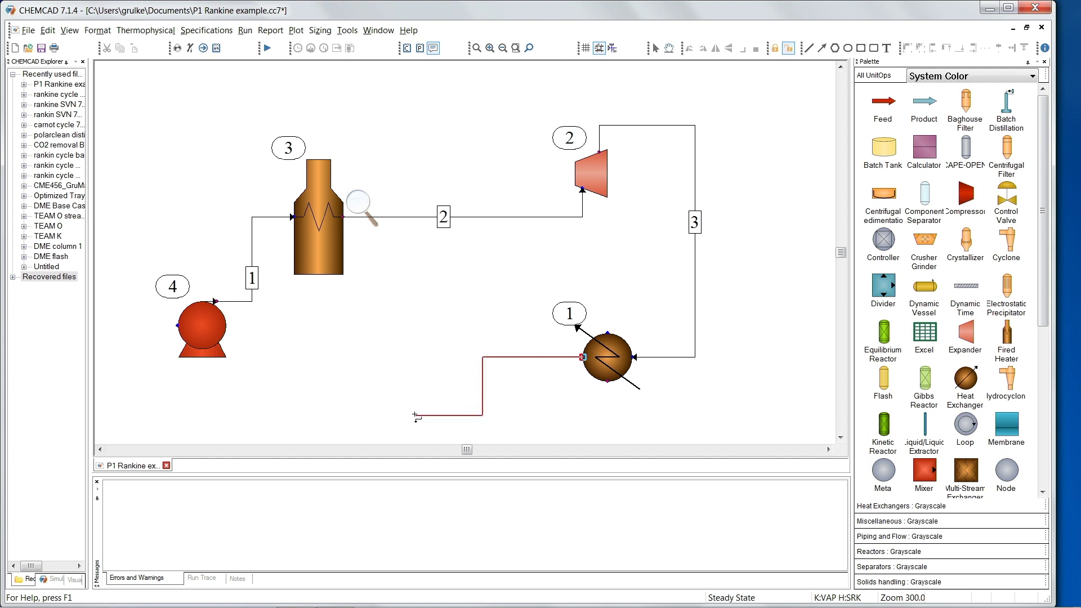
{"action": "left_click", "coordinate": [157, 388]}
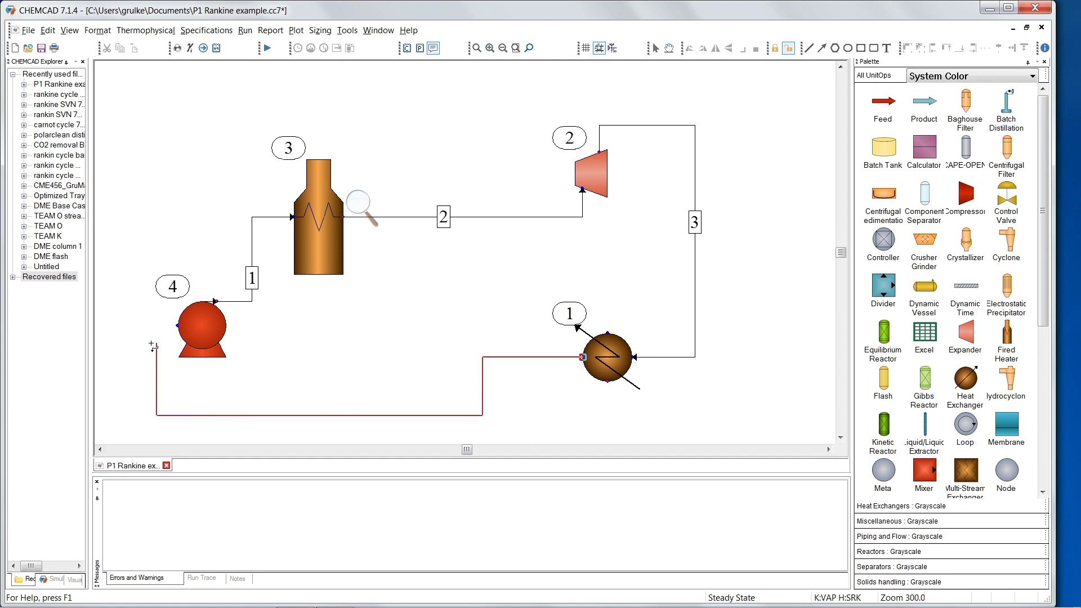
{"action": "left_click", "coordinate": [177, 325]}
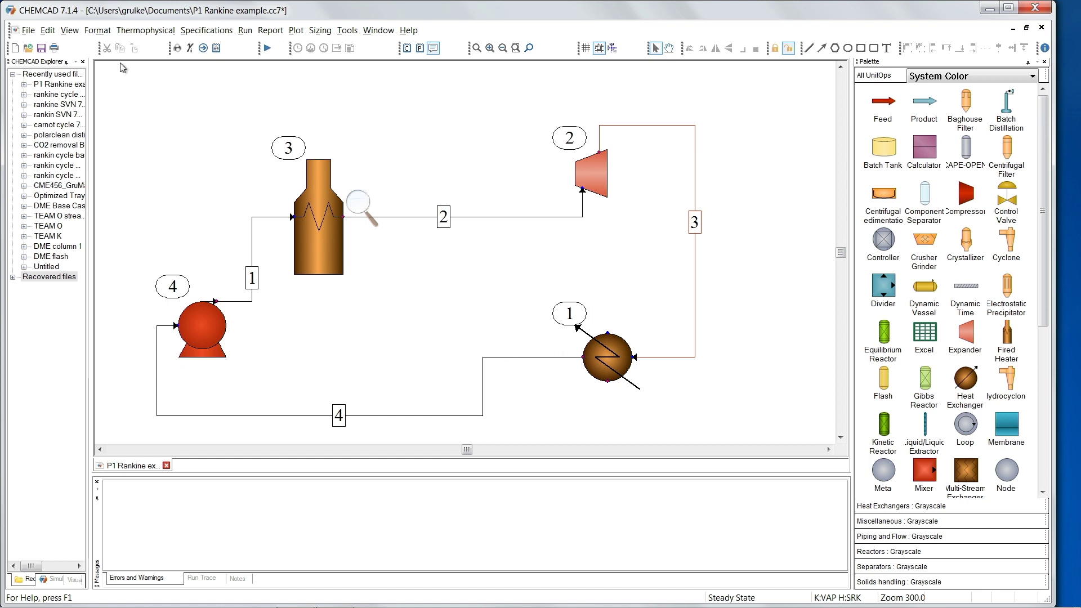
Fit the flowsheet to the window and change the pump's UnitOp ID to 1, switching IDs with the heat exchanger.
{"action": "left_click", "coordinate": [68, 31]}
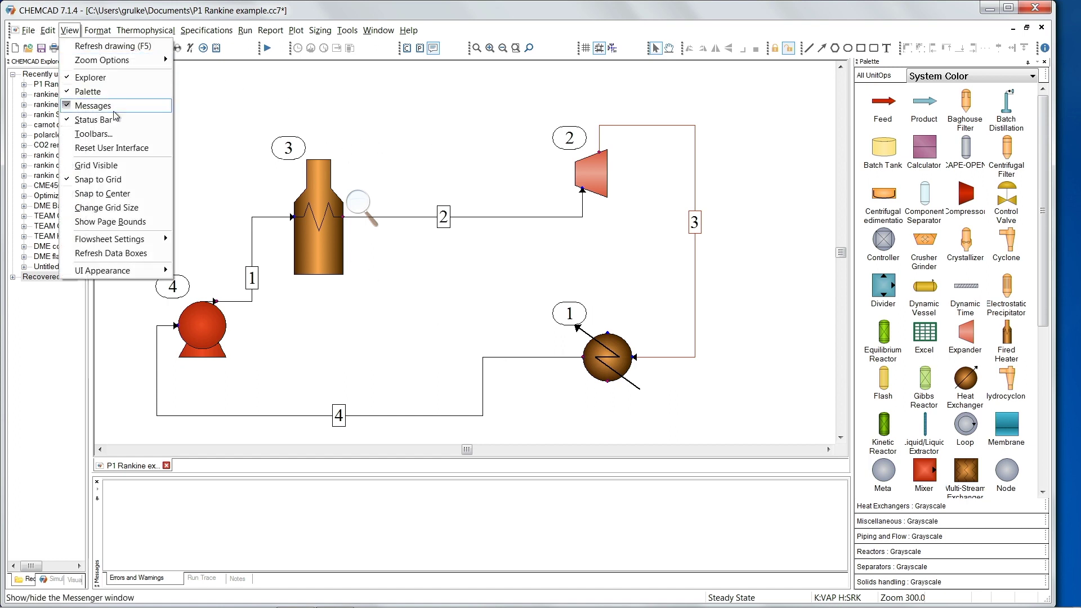
{"action": "mouse_move", "coordinate": [91, 62]}
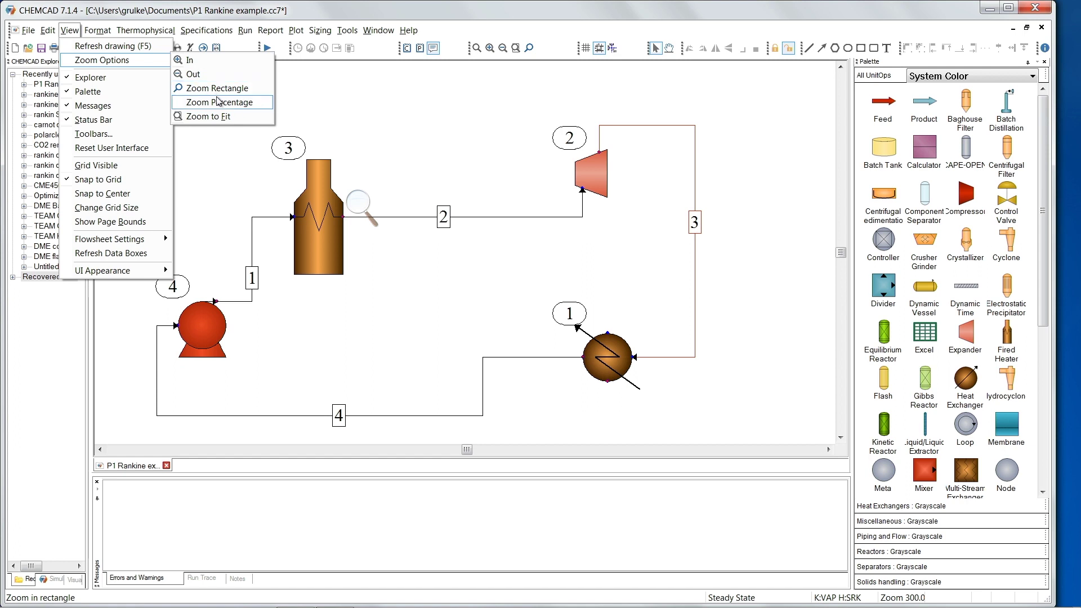
{"action": "left_click", "coordinate": [224, 116]}
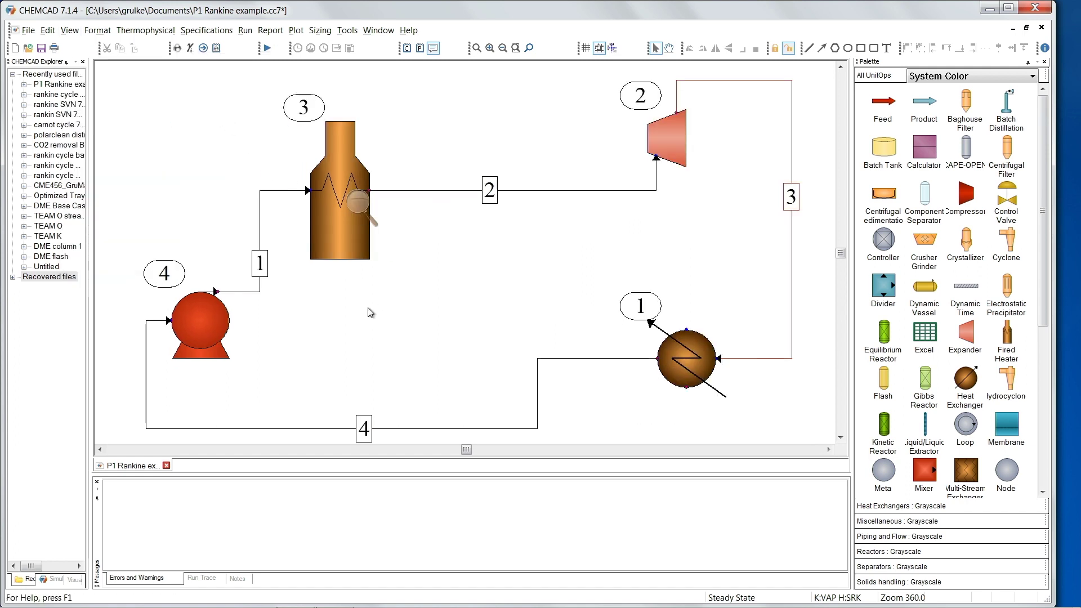
{"action": "right_click", "coordinate": [171, 276]}
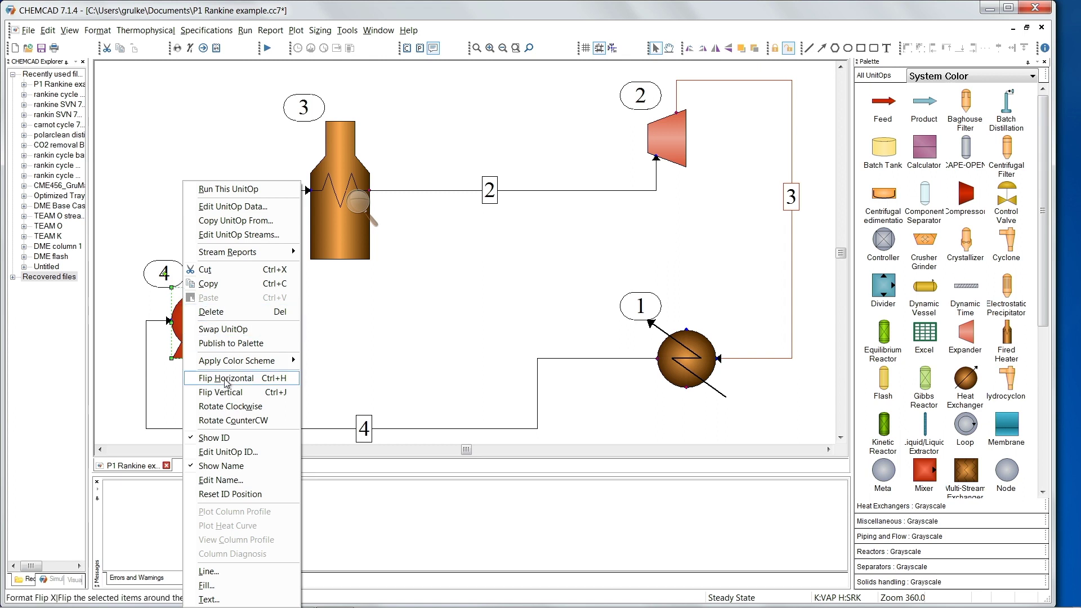
{"action": "left_click", "coordinate": [236, 453]}
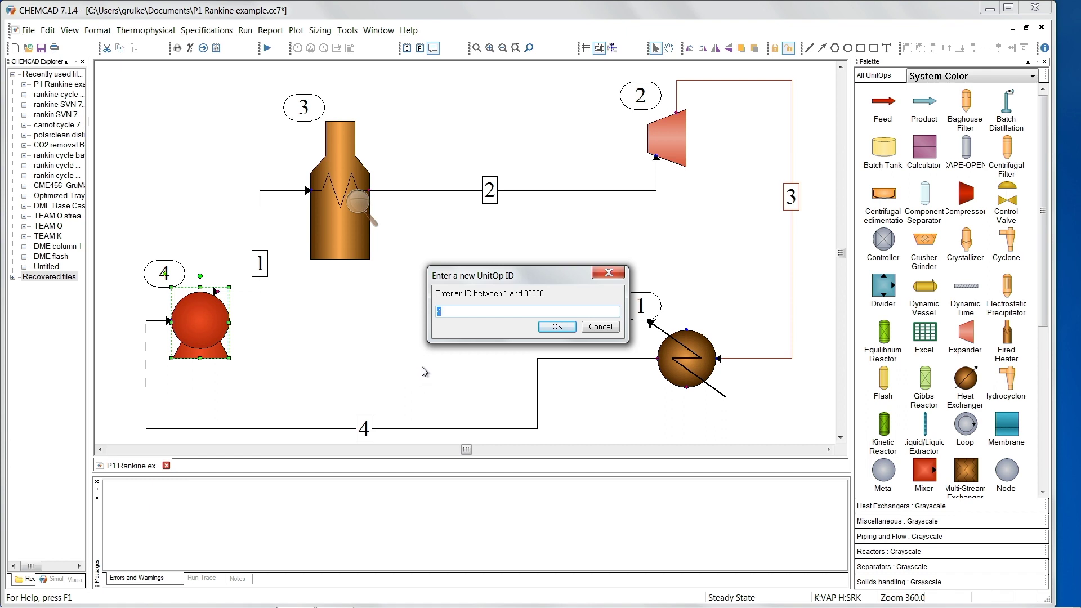
{"action": "type", "text": "1"}
{"action": "left_click", "coordinate": [571, 331]}
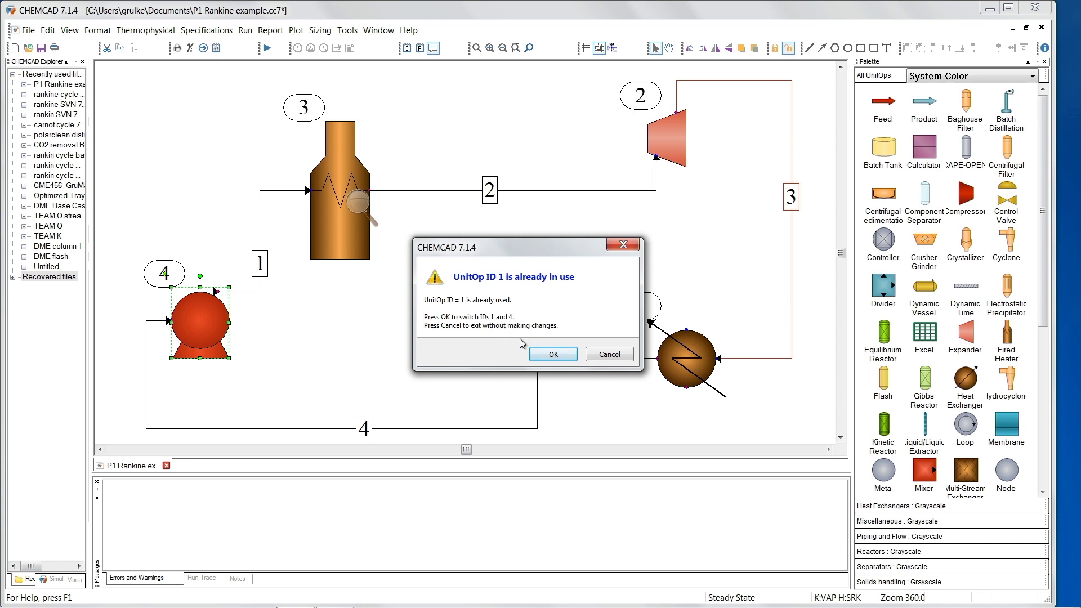
{"action": "left_click", "coordinate": [558, 356]}
{"action": "mouse_move", "coordinate": [560, 363]}
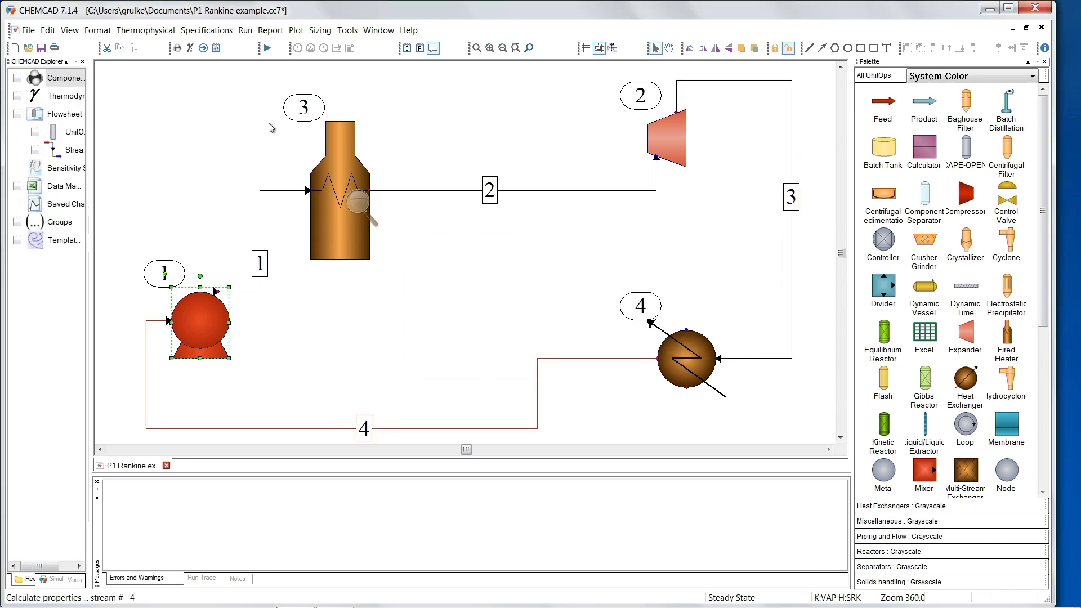
Change the fired heater's UnitOp ID to 2, switching IDs with the expander.
{"action": "right_click", "coordinate": [339, 162]}
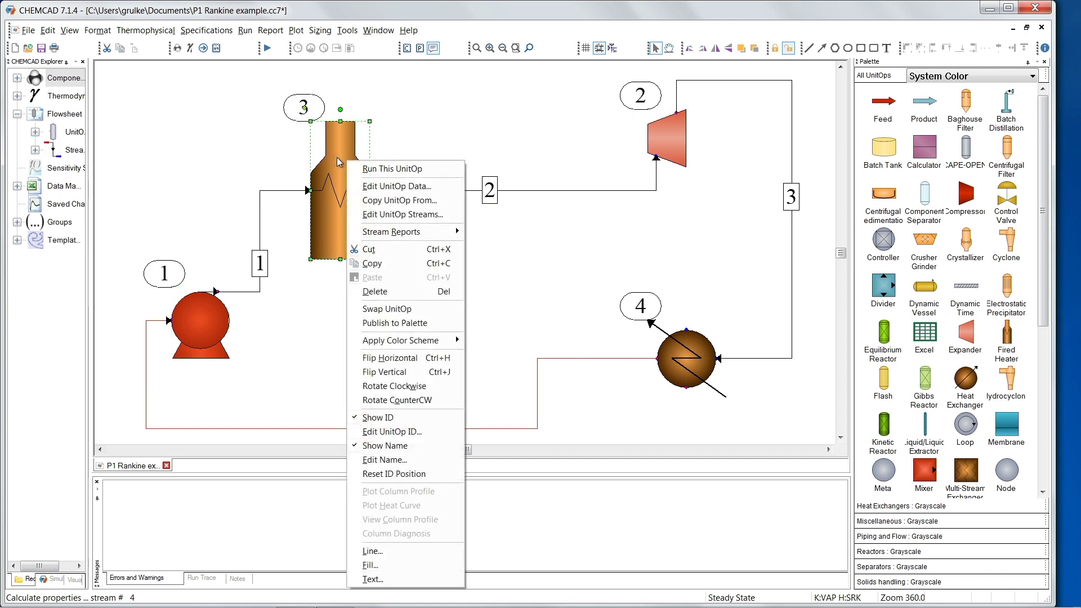
{"action": "left_click", "coordinate": [403, 432]}
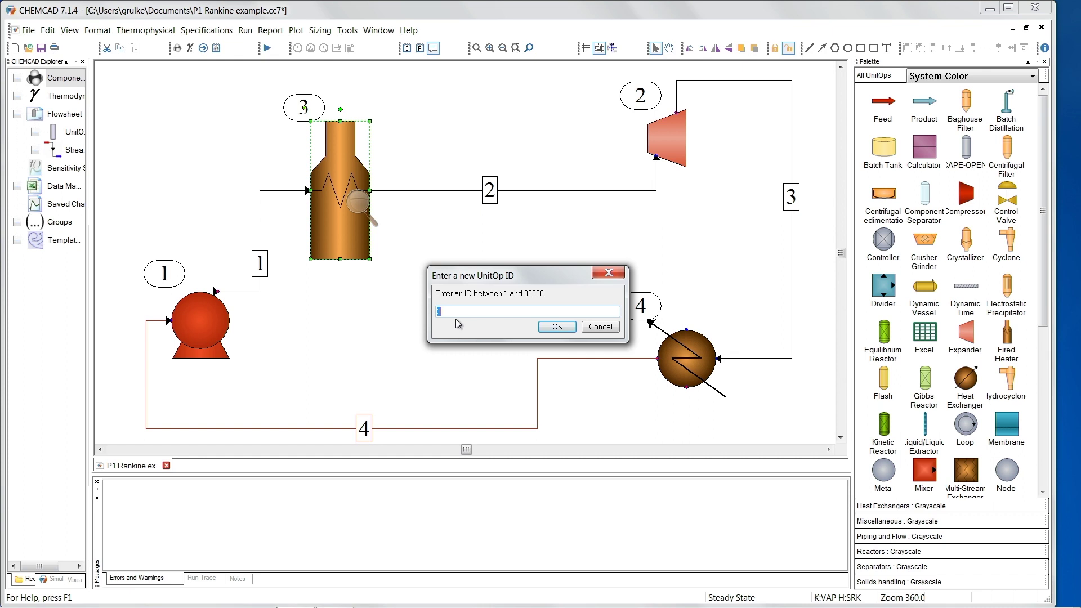
{"action": "type", "text": "2"}
{"action": "left_click", "coordinate": [555, 328]}
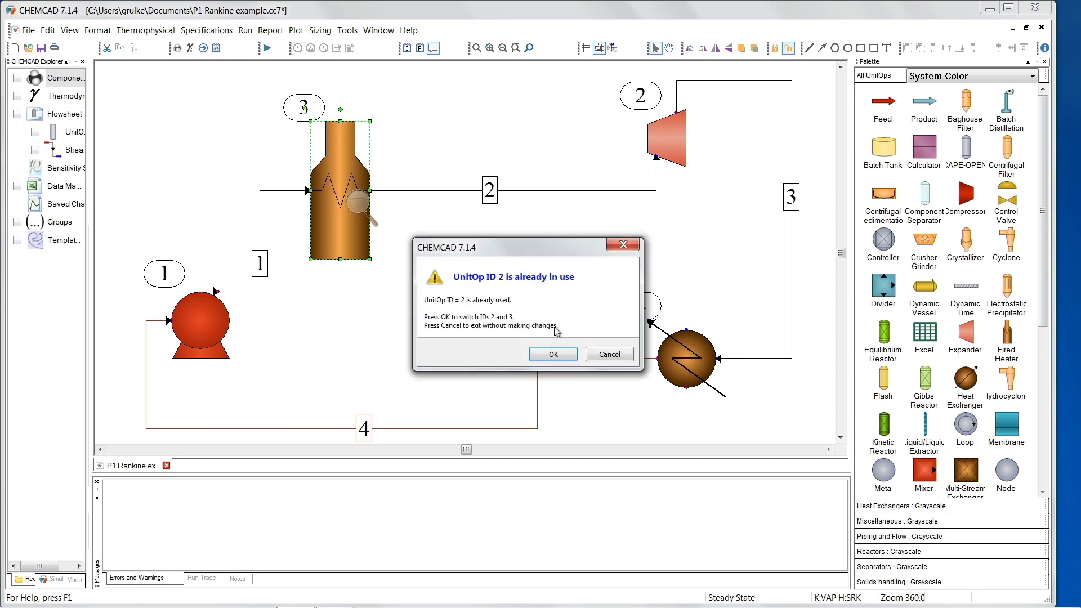
{"action": "left_click", "coordinate": [571, 359]}
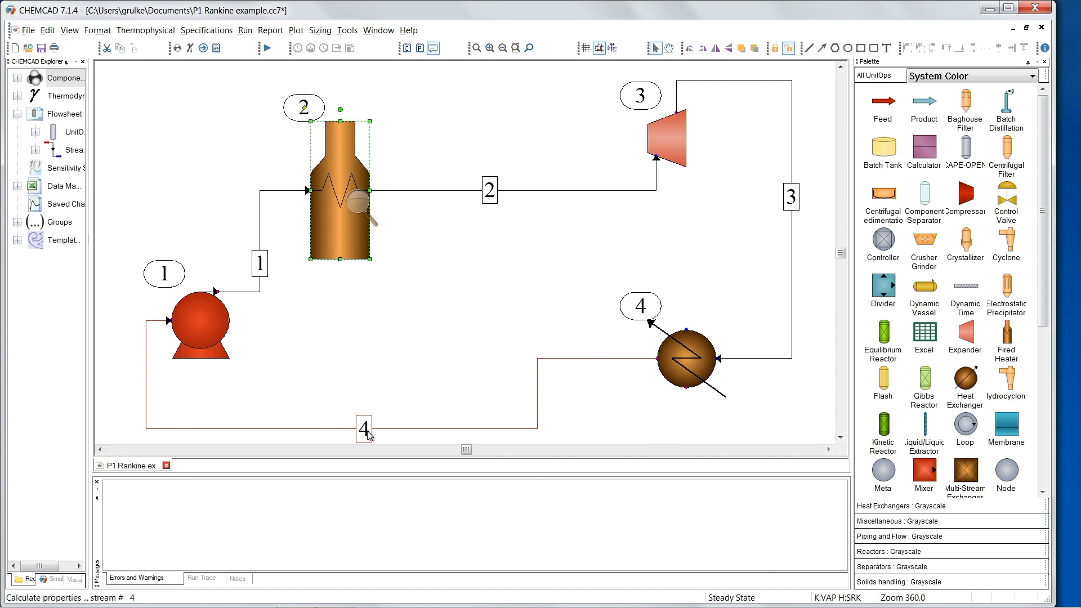
Open the data of stream 4, feeding the pump, and name the stream "condensate".
{"action": "mouse_move", "coordinate": [367, 437]}
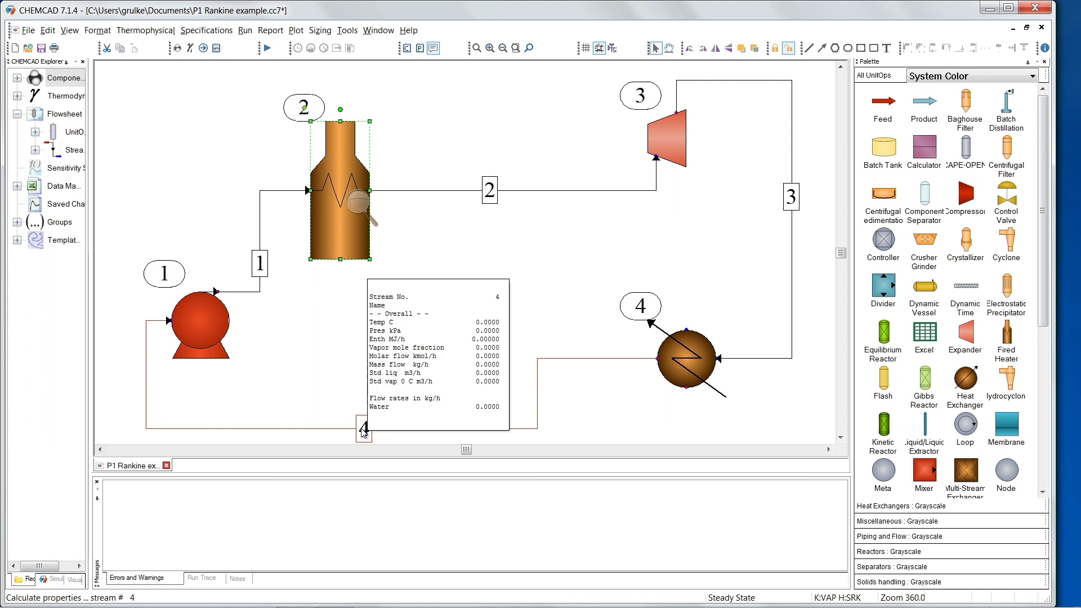
{"action": "double_click", "coordinate": [364, 432]}
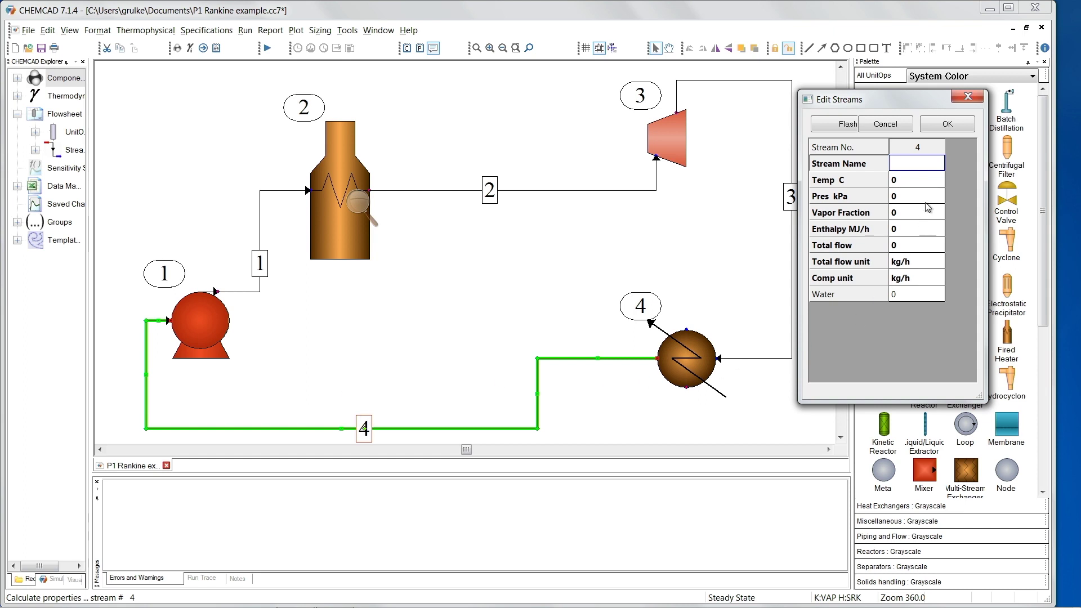
{"action": "left_click", "coordinate": [910, 163]}
{"action": "type", "text": "condensate"}
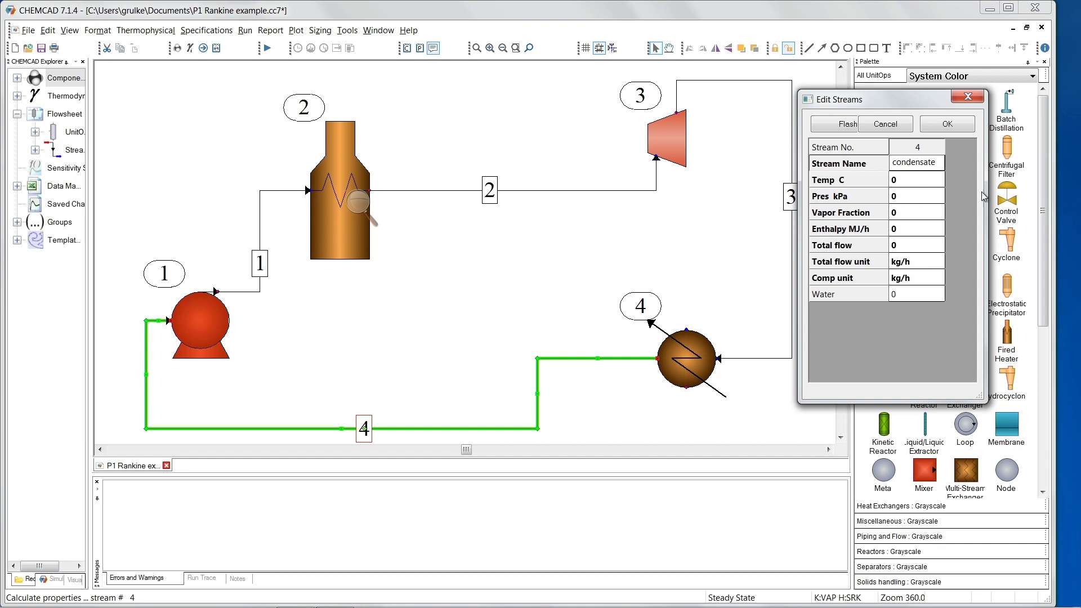
{"action": "left_click", "coordinate": [912, 181]}
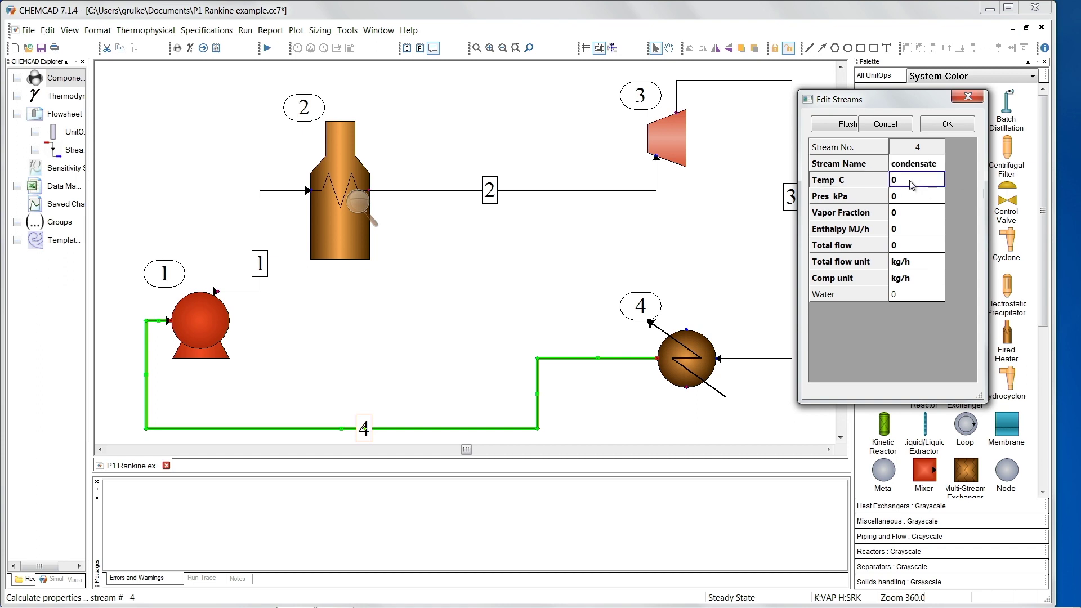
{"action": "type", "text": "31"}
{"action": "key", "text": "BackSpace"}
{"action": "key", "text": "BackSpace"}
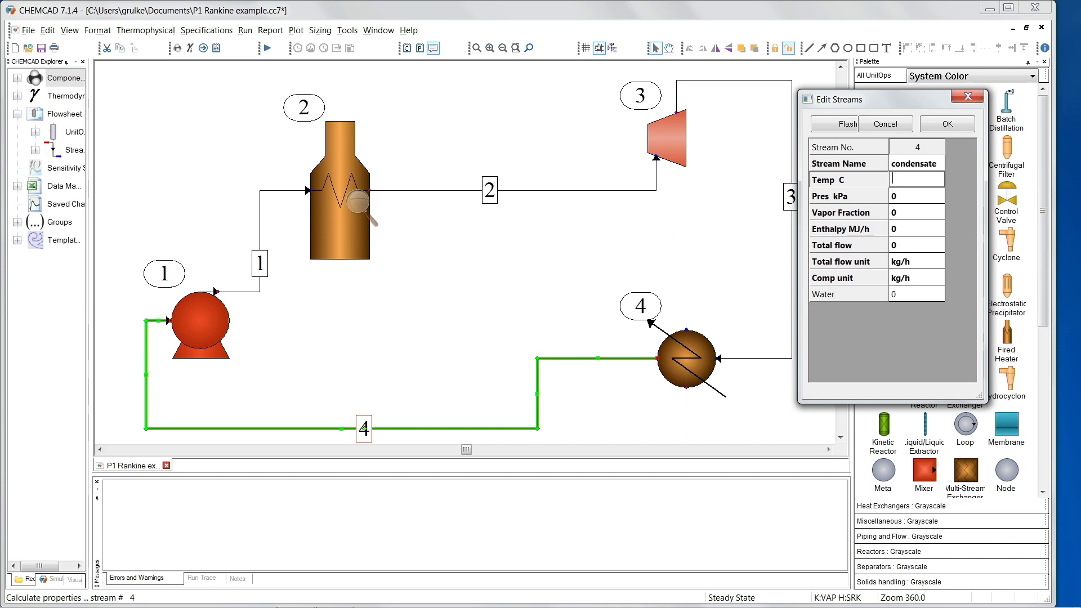
Accept the stream data and set the engineering unit for temperature to K.
{"action": "left_click", "coordinate": [948, 125]}
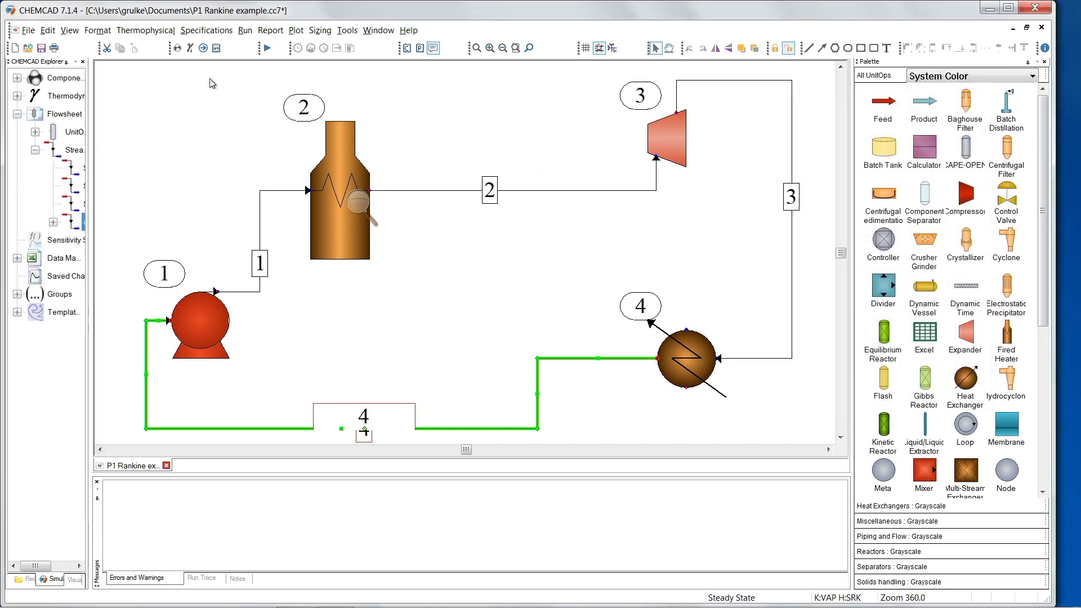
{"action": "left_click", "coordinate": [145, 30]}
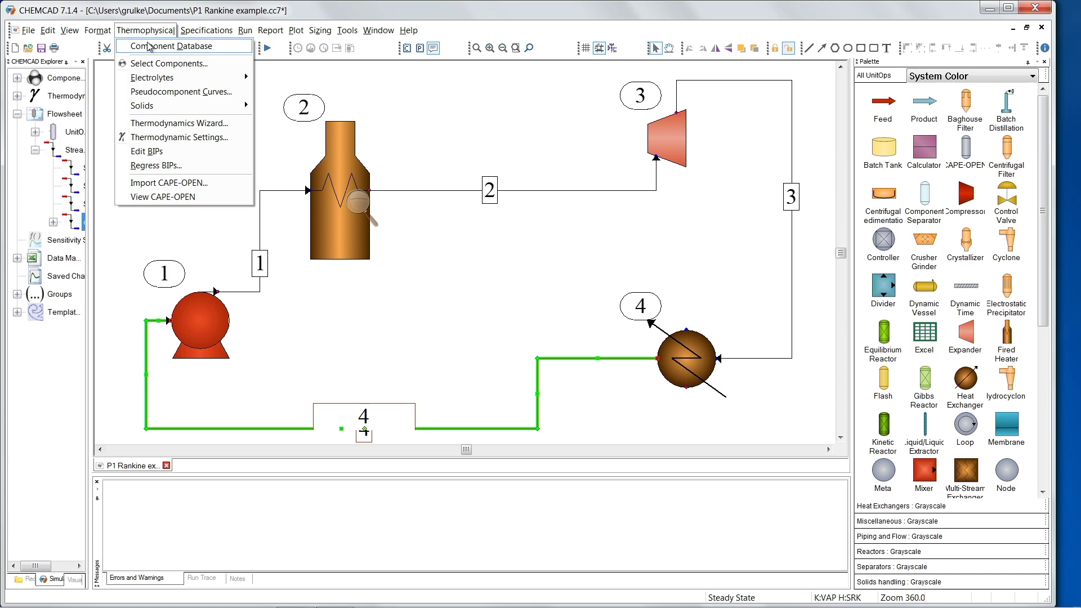
{"action": "mouse_move", "coordinate": [151, 49]}
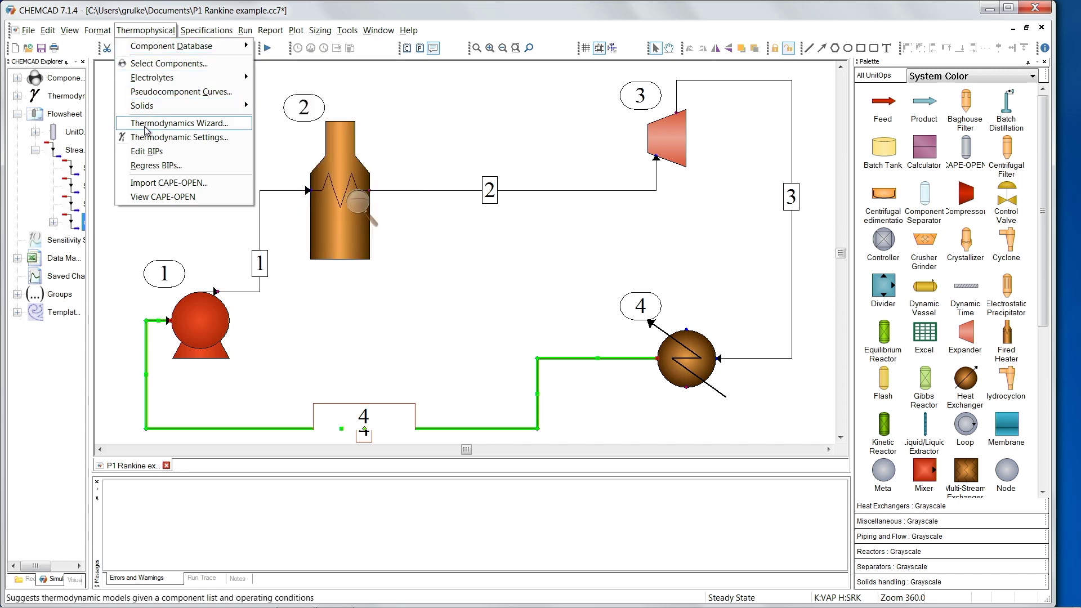
{"action": "left_click", "coordinate": [106, 46]}
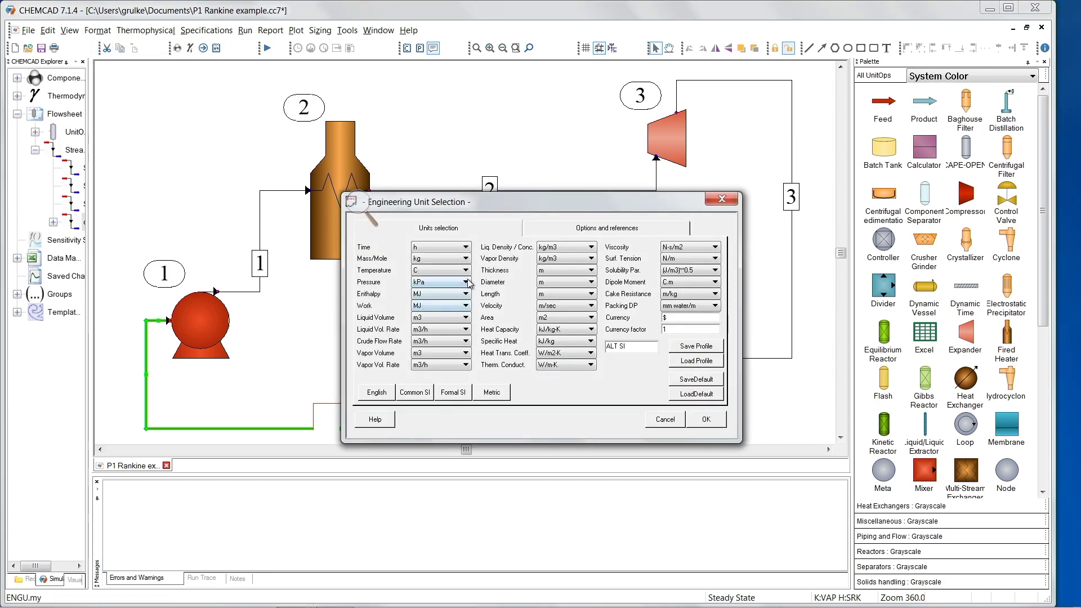
{"action": "left_click", "coordinate": [466, 271]}
{"action": "left_click", "coordinate": [467, 288]}
{"action": "left_click", "coordinate": [708, 423]}
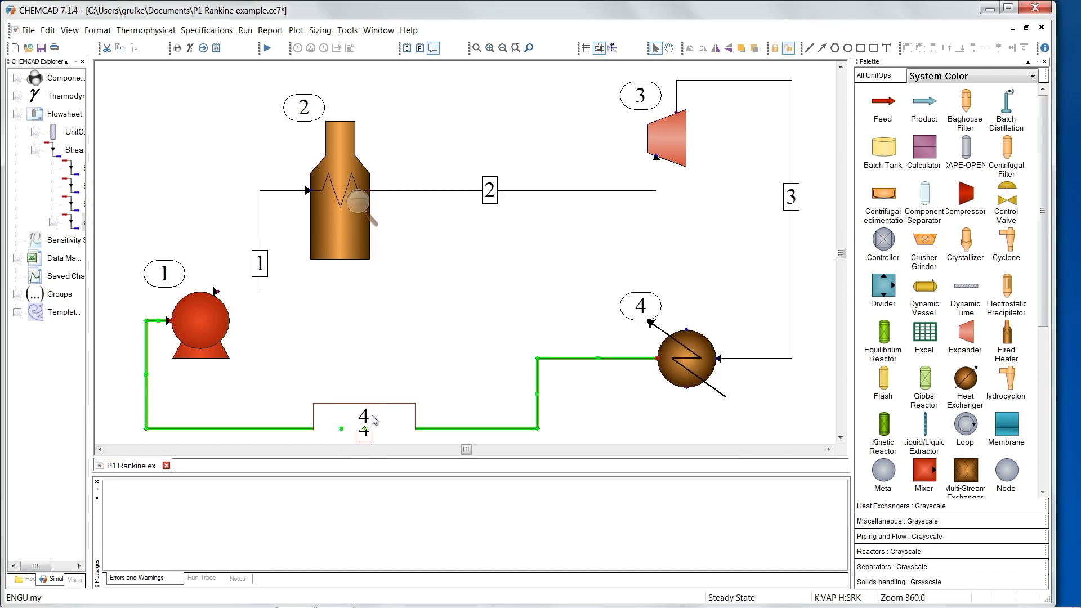
{"action": "right_click", "coordinate": [370, 416]}
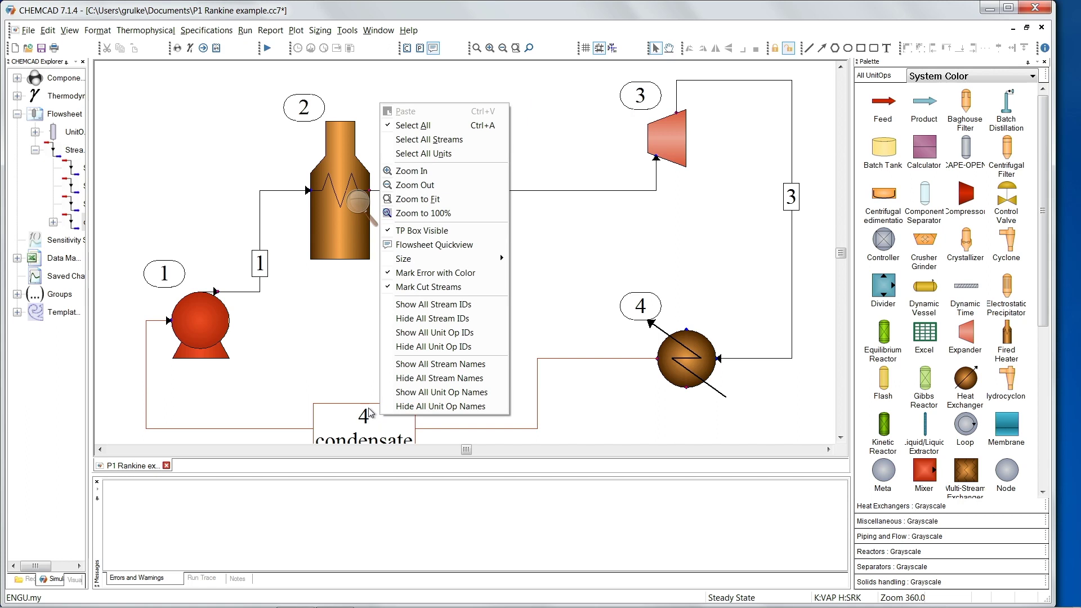
{"action": "left_click", "coordinate": [369, 418]}
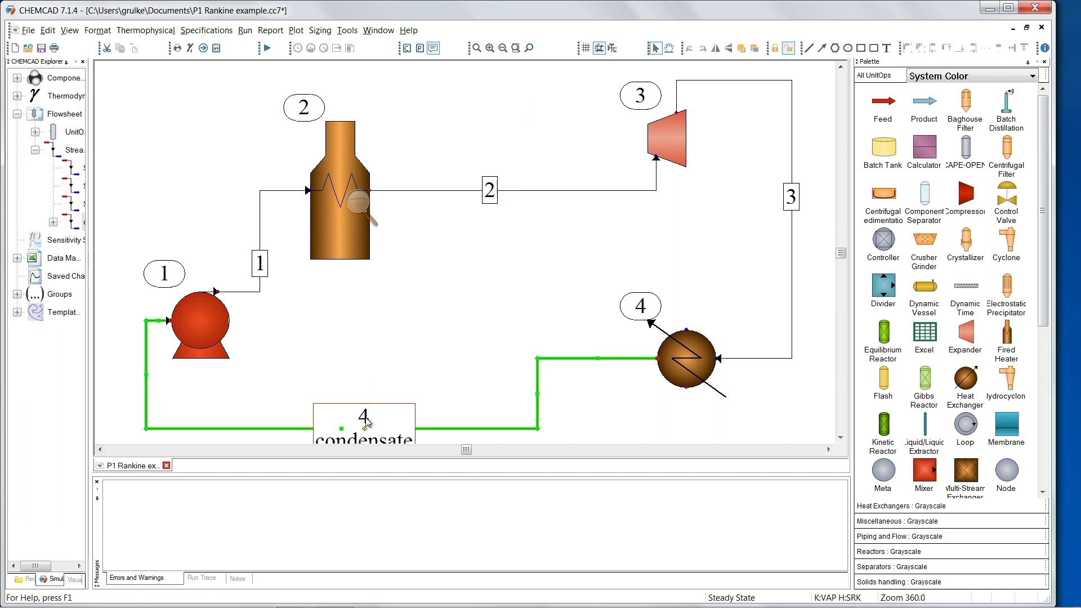
{"action": "left_click", "coordinate": [454, 299]}
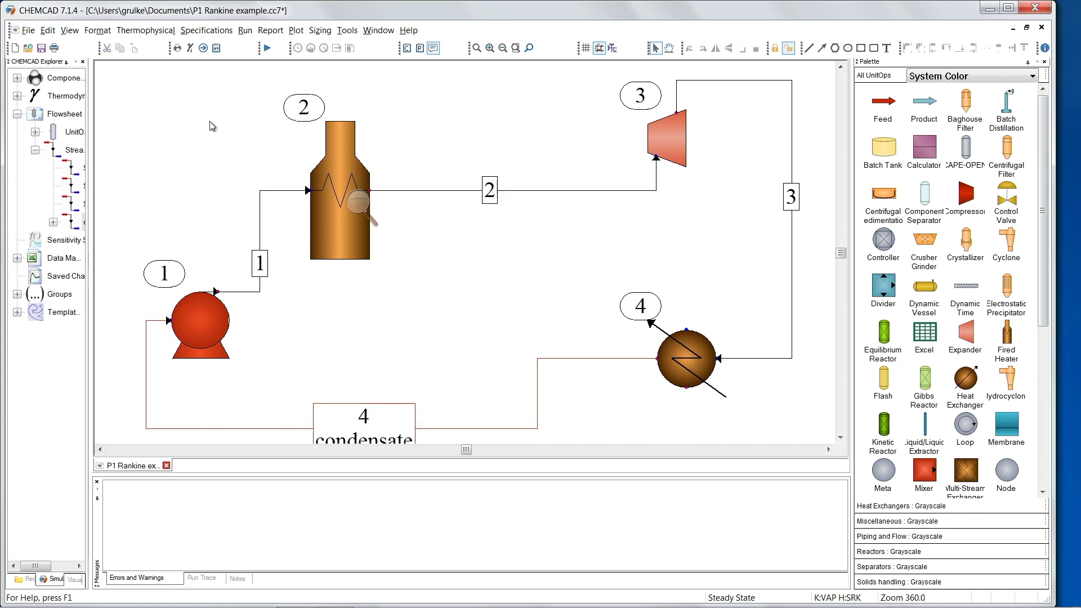
Set the condensate stream's temperature to 318 K and its pressure to 10 kPa.
{"action": "left_click", "coordinate": [106, 32]}
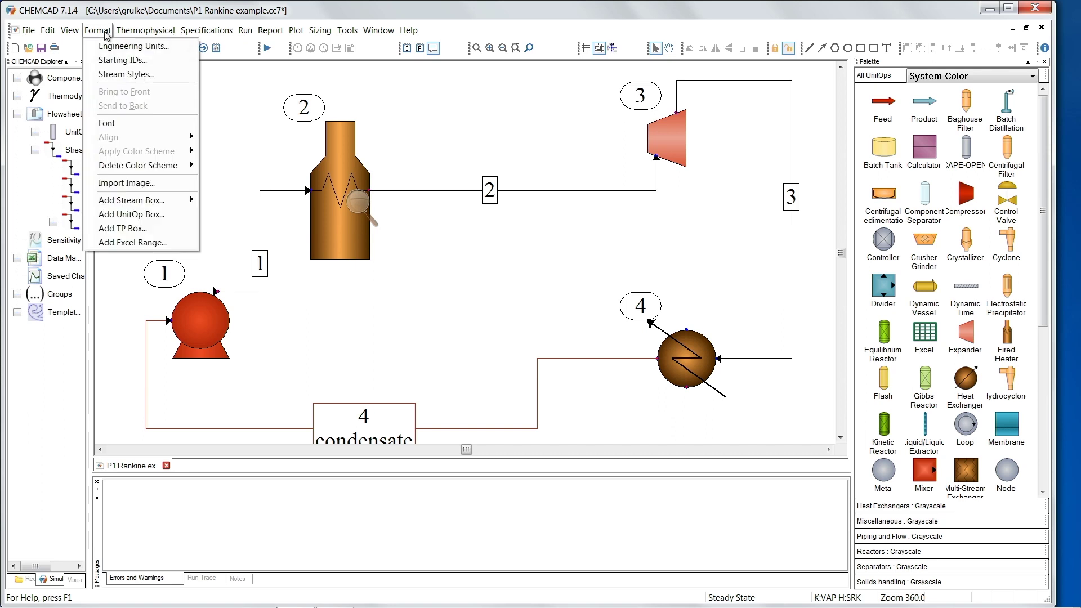
{"action": "mouse_move", "coordinate": [70, 30]}
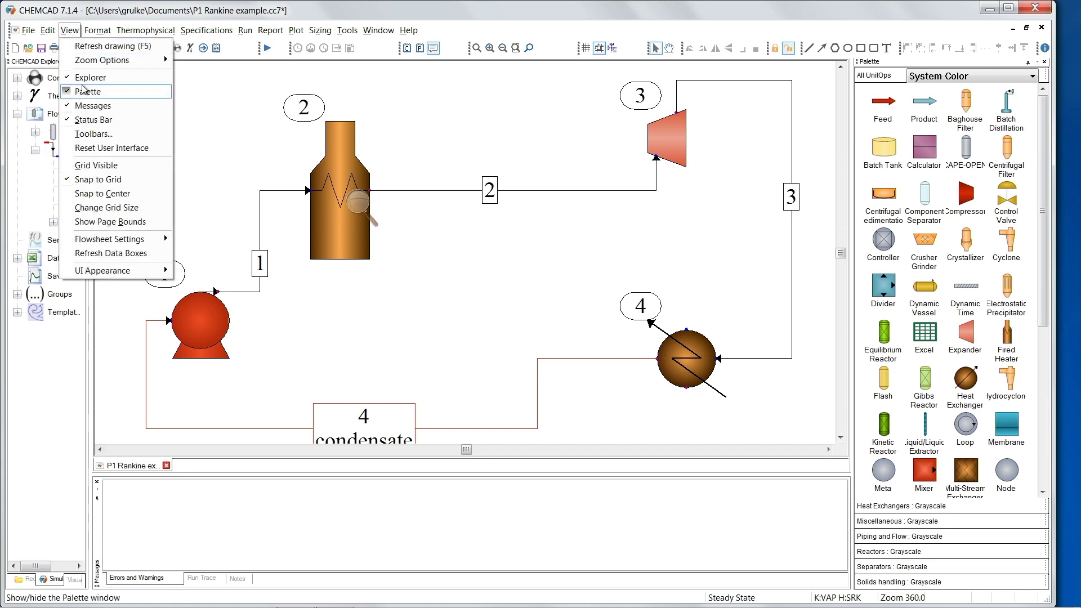
{"action": "mouse_move", "coordinate": [90, 60]}
{"action": "left_click", "coordinate": [209, 117]}
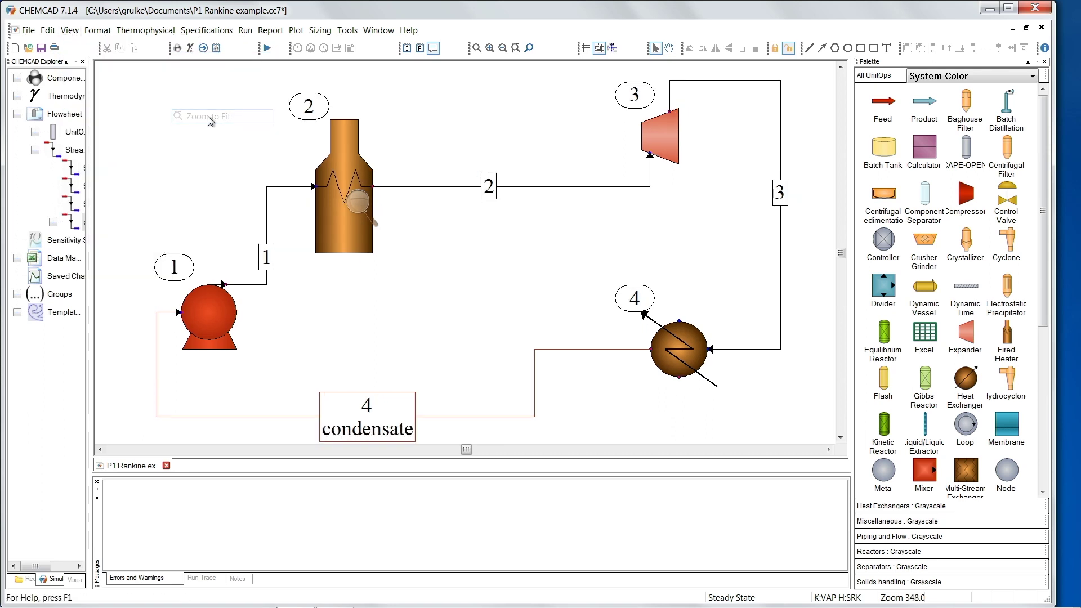
{"action": "double_click", "coordinate": [369, 413]}
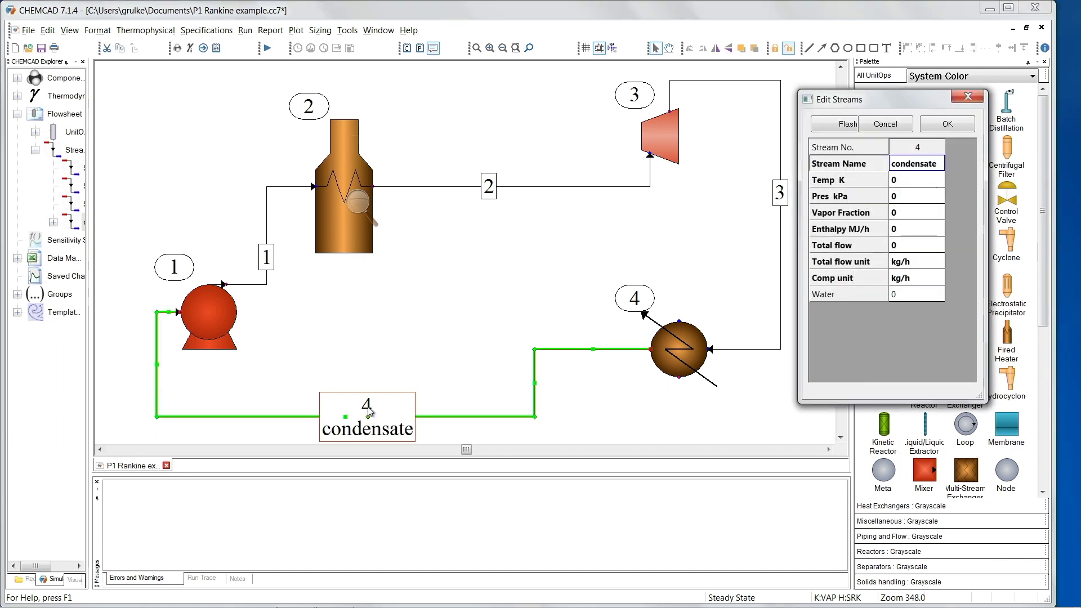
{"action": "left_click", "coordinate": [895, 181]}
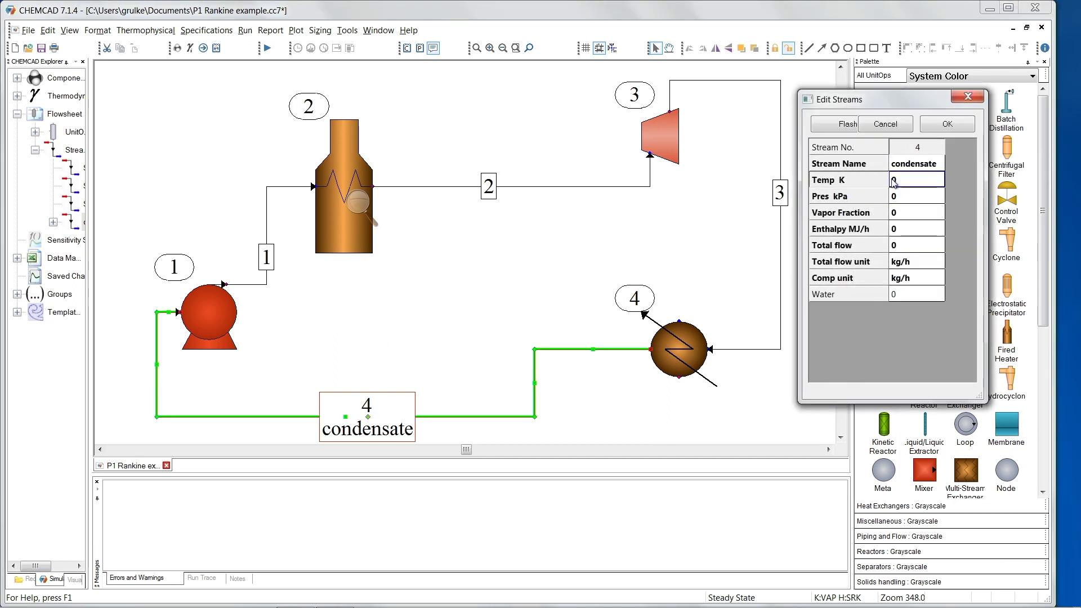
{"action": "type", "text": "318"}
{"action": "left_click", "coordinate": [903, 200]}
{"action": "type", "text": "10"}
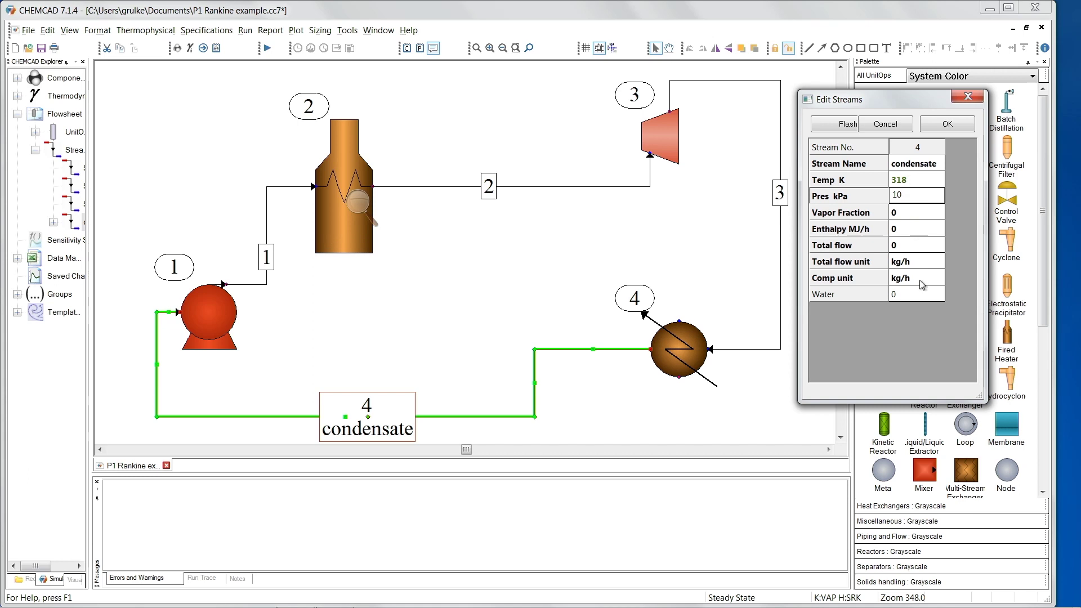
Check the available component flow units for the condensate stream and close its data without saving.
{"action": "left_click", "coordinate": [910, 295]}
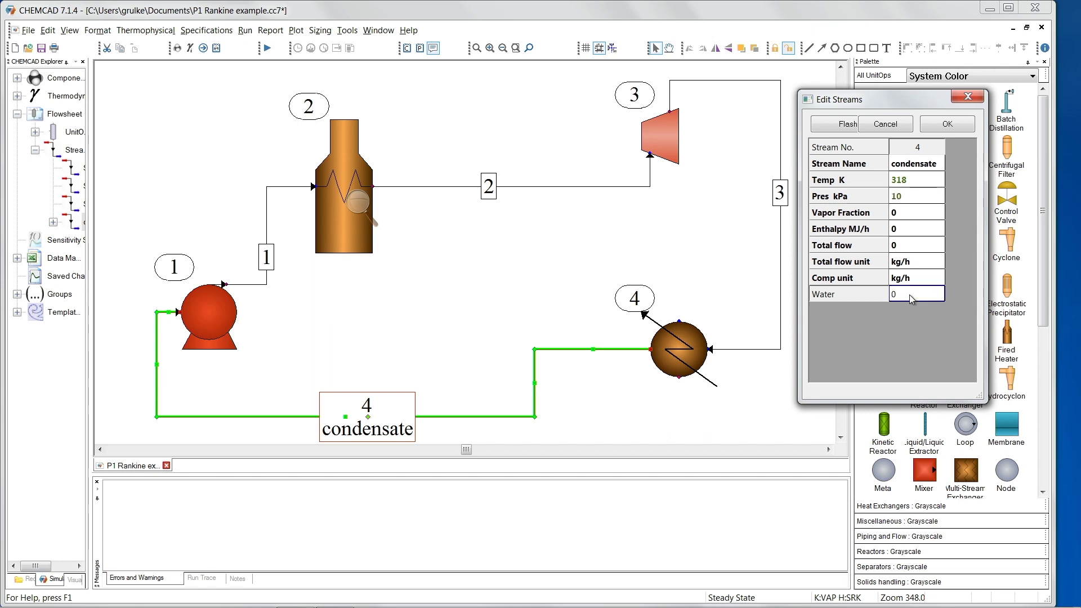
{"action": "left_click", "coordinate": [918, 267]}
{"action": "left_click", "coordinate": [930, 278]}
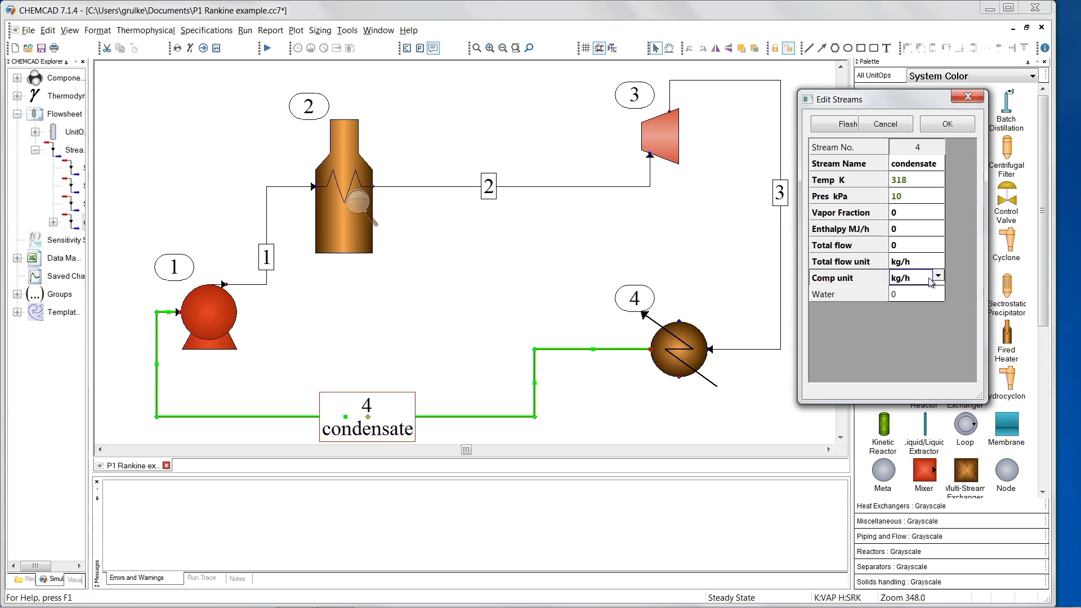
{"action": "left_click", "coordinate": [939, 278]}
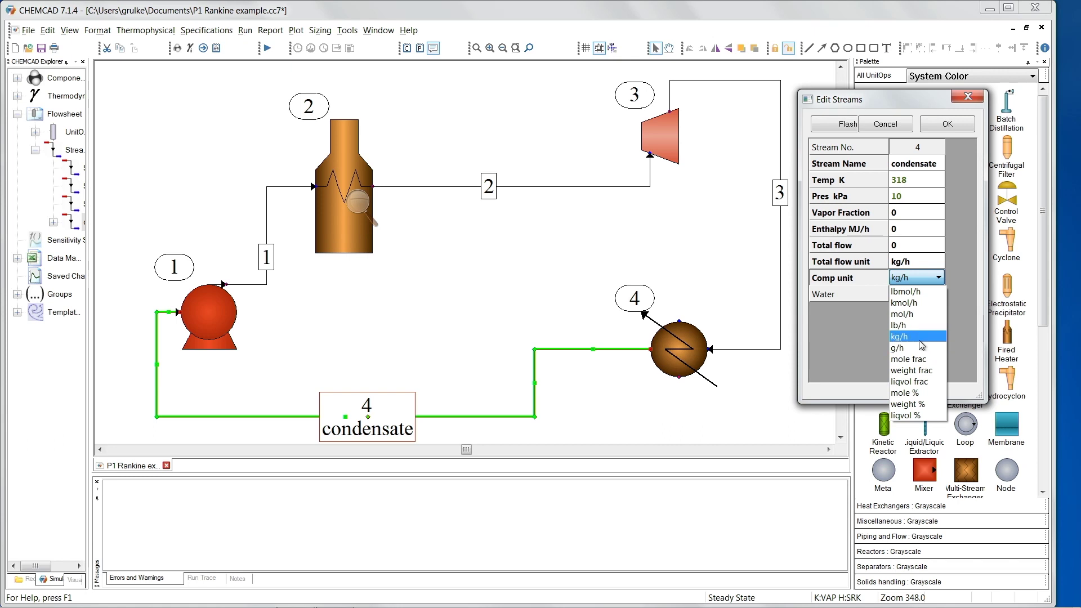
{"action": "left_click", "coordinate": [955, 285]}
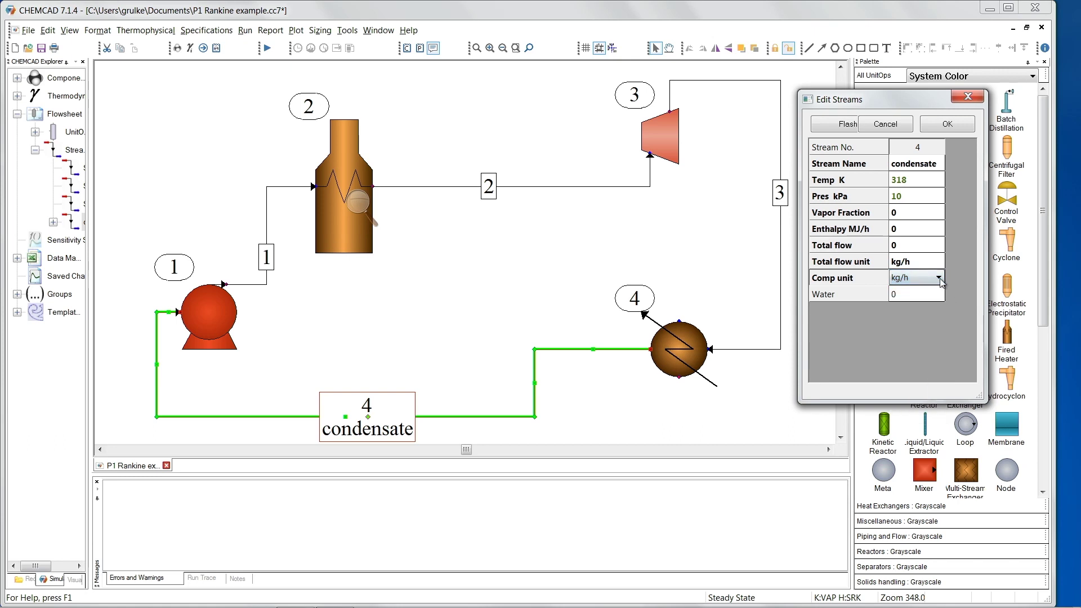
{"action": "left_click", "coordinate": [939, 278]}
{"action": "left_click", "coordinate": [970, 97]}
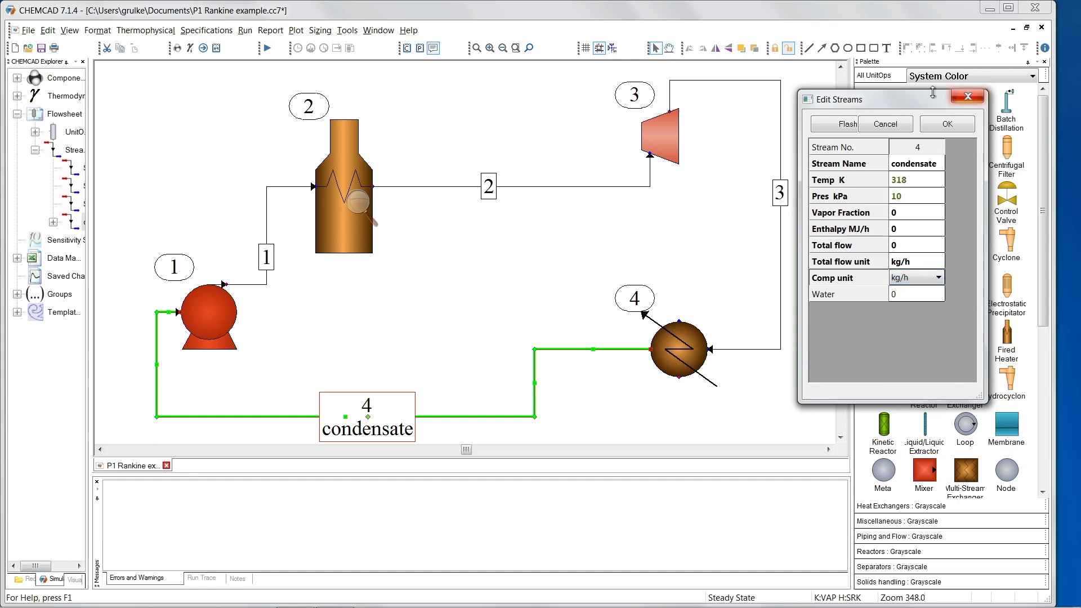
{"action": "left_click", "coordinate": [969, 100]}
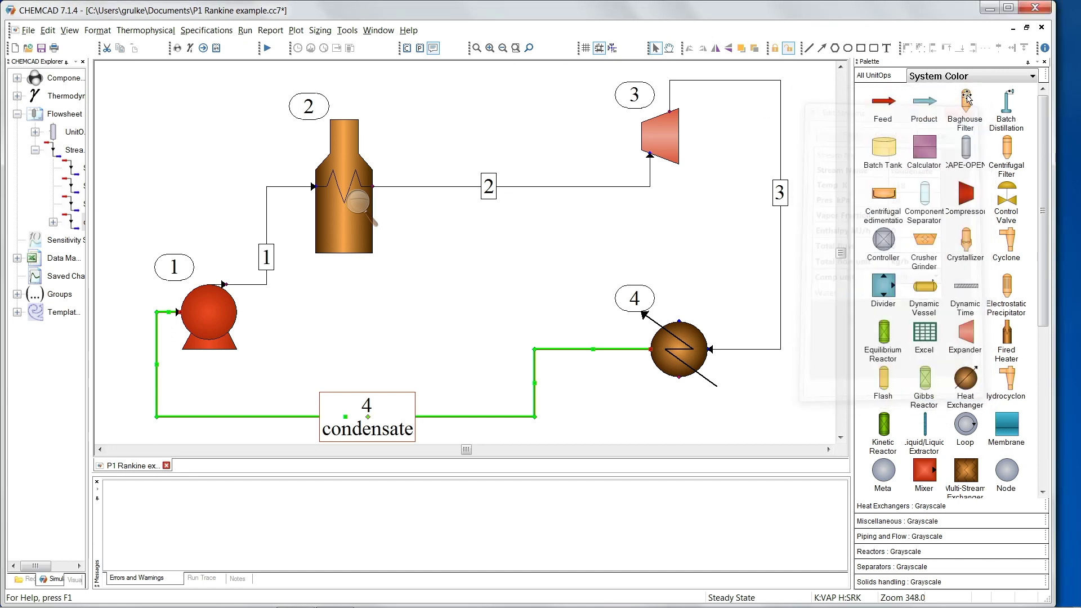
Switch the flowsheet's engineering units to the Metric profile and accept the selection.
{"action": "left_click", "coordinate": [91, 31]}
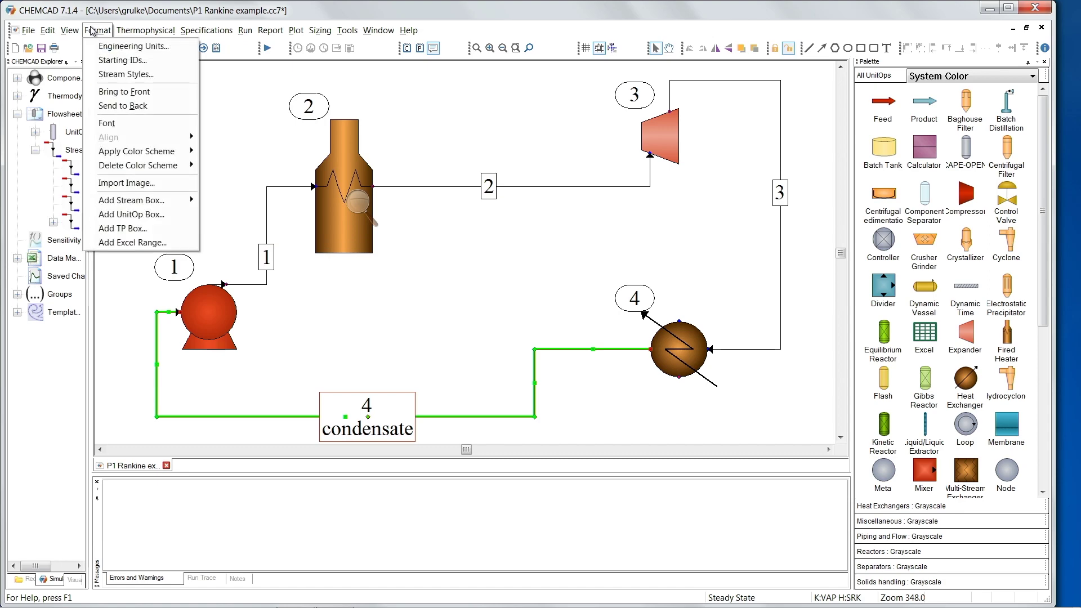
{"action": "left_click", "coordinate": [113, 48]}
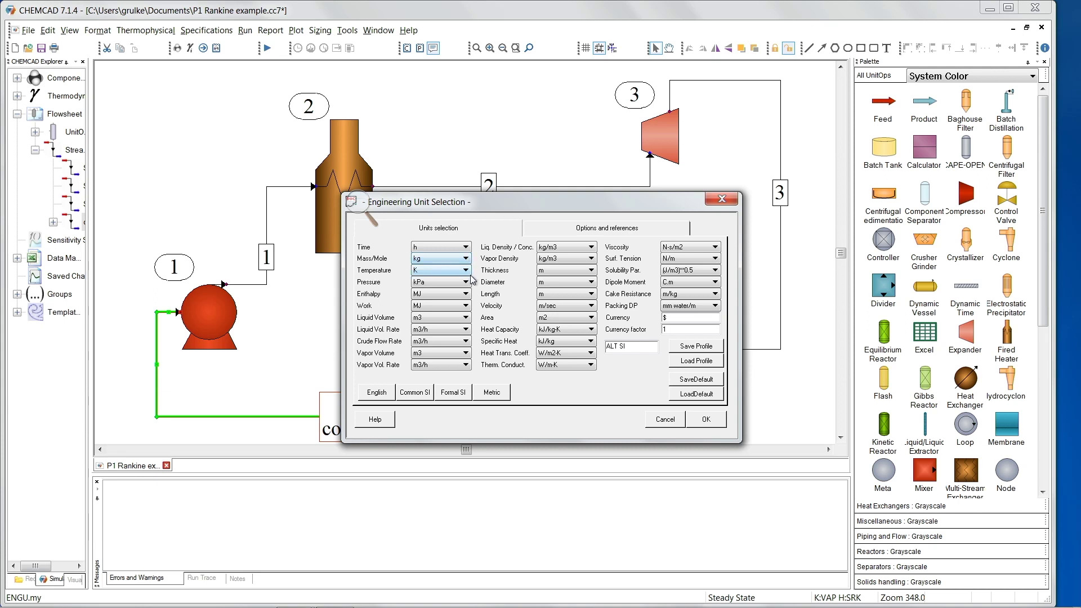
{"action": "left_click", "coordinate": [492, 393]}
{"action": "left_click", "coordinate": [531, 393]}
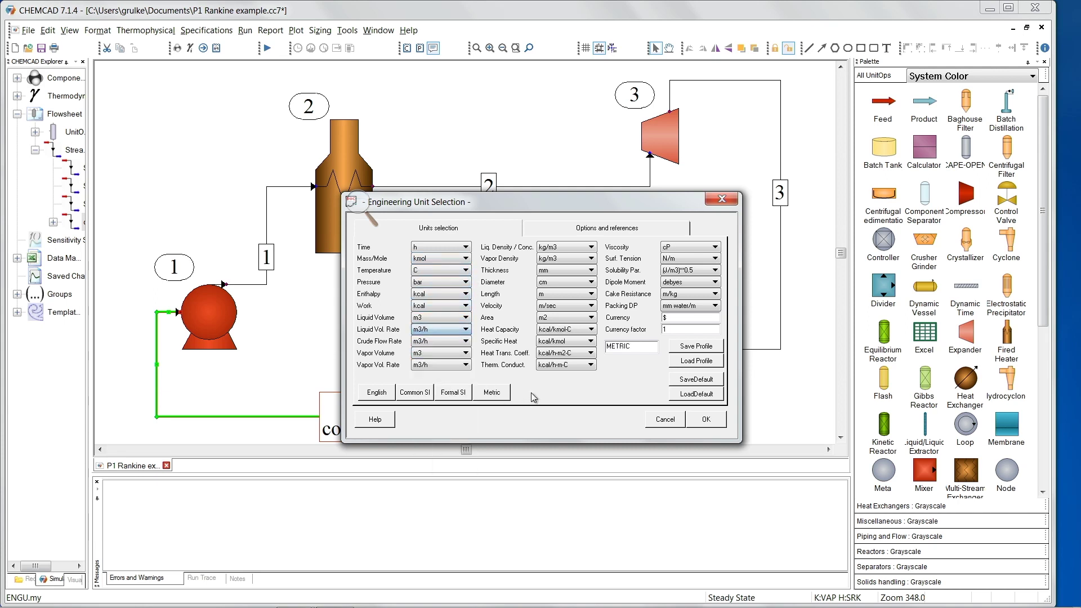
{"action": "left_click", "coordinate": [707, 420]}
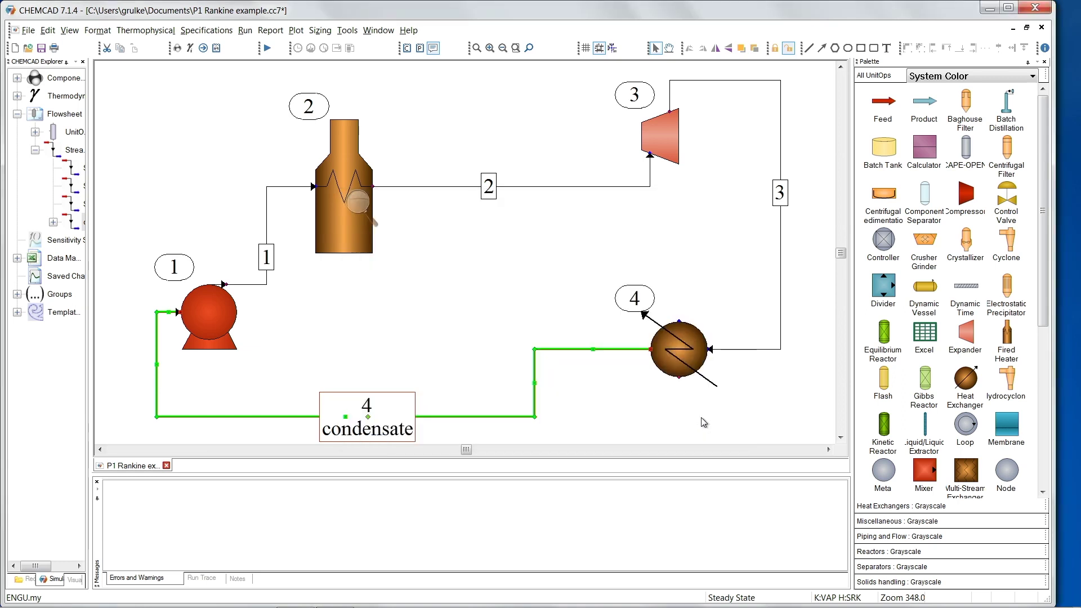
Reopen the condensate stream's data and set its component unit to kg/h.
{"action": "left_click", "coordinate": [356, 405]}
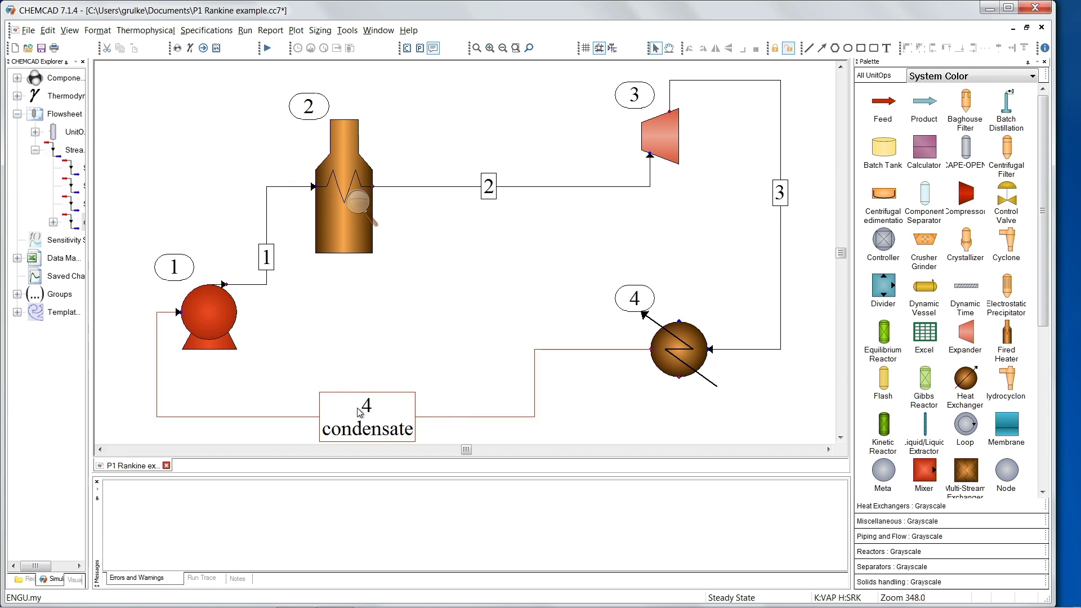
{"action": "double_click", "coordinate": [368, 406]}
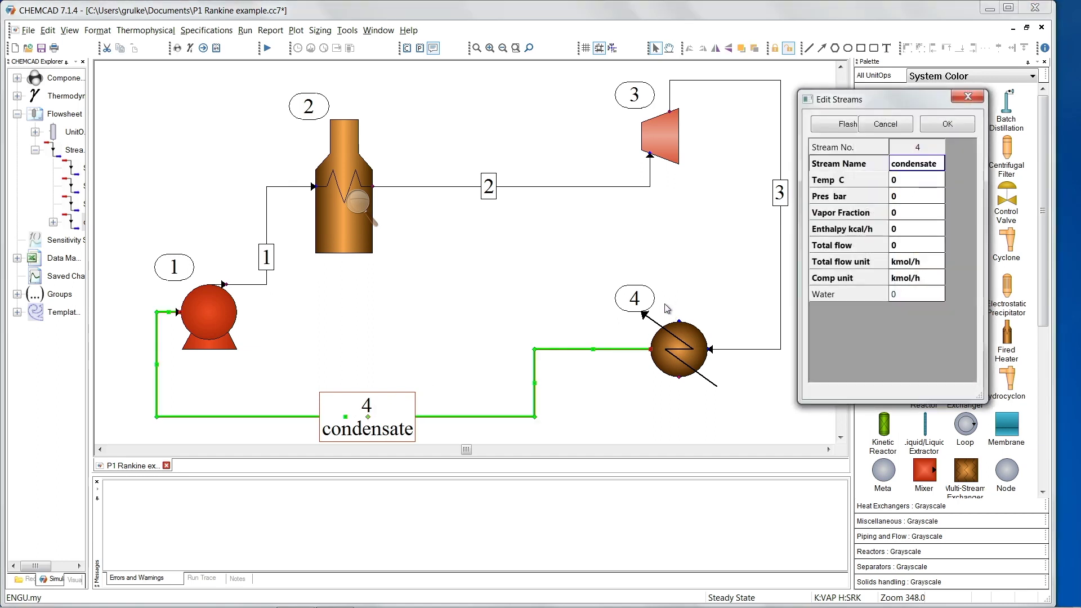
{"action": "left_click", "coordinate": [932, 262]}
{"action": "left_click", "coordinate": [940, 278]}
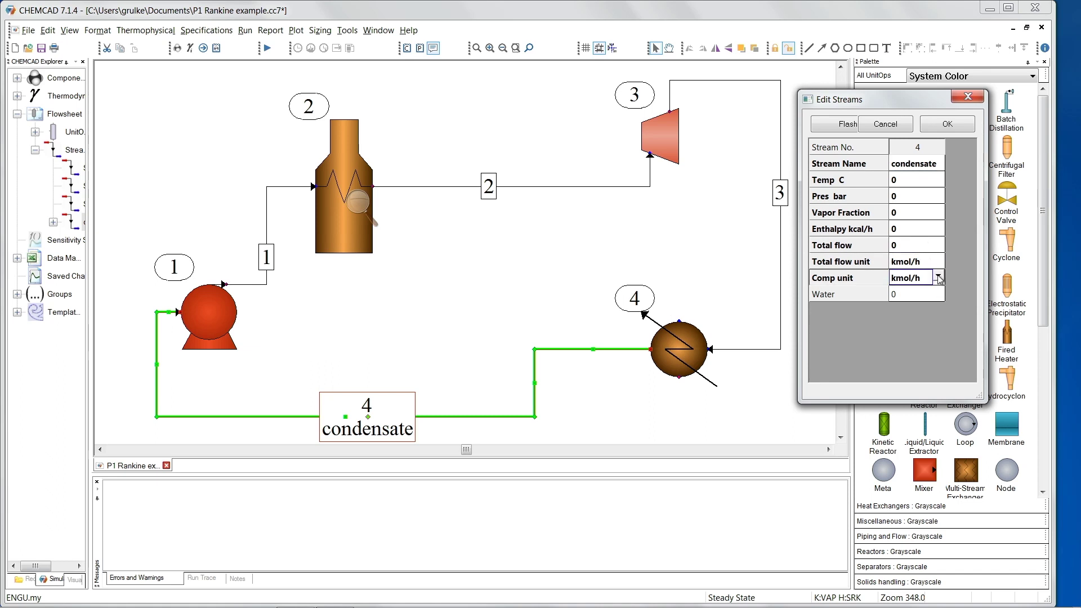
{"action": "left_click", "coordinate": [940, 278]}
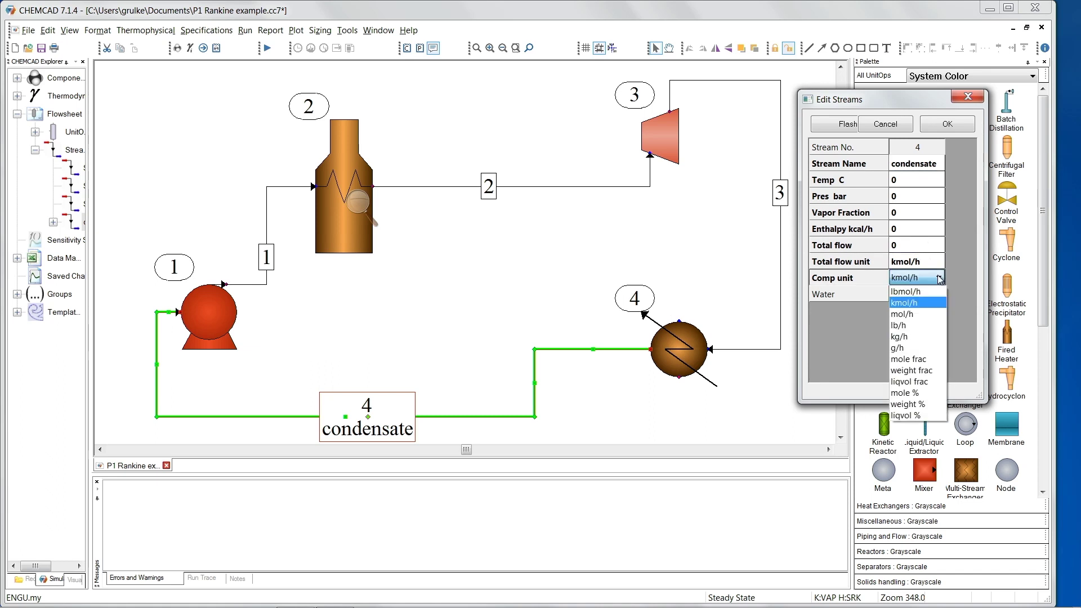
{"action": "left_click", "coordinate": [913, 338]}
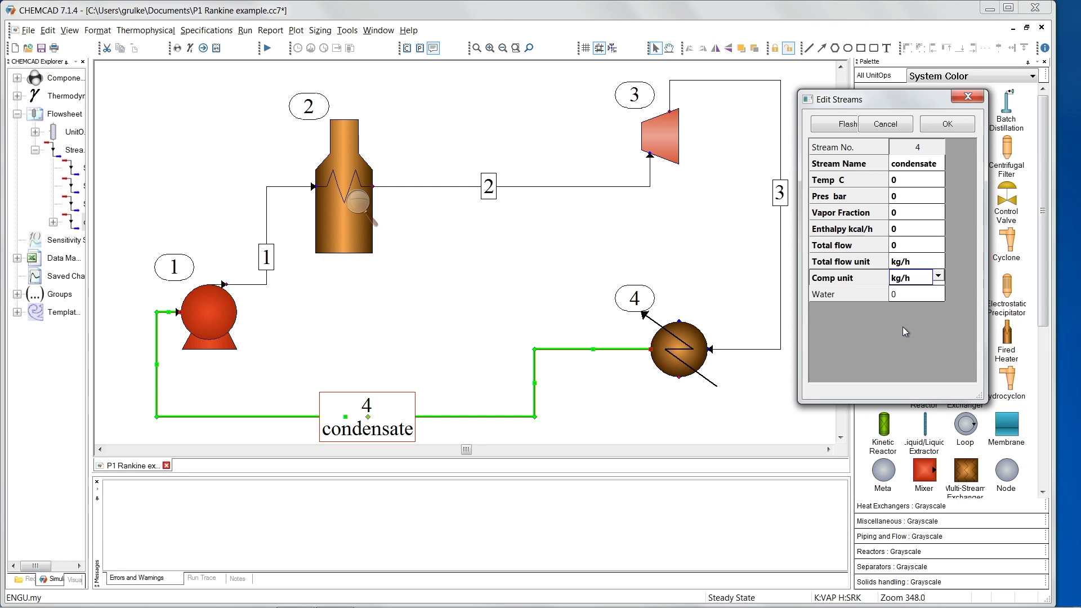
Set the condensate stream's water flow to 216000 kg/h and try a flash calculation.
{"action": "left_click", "coordinate": [897, 295]}
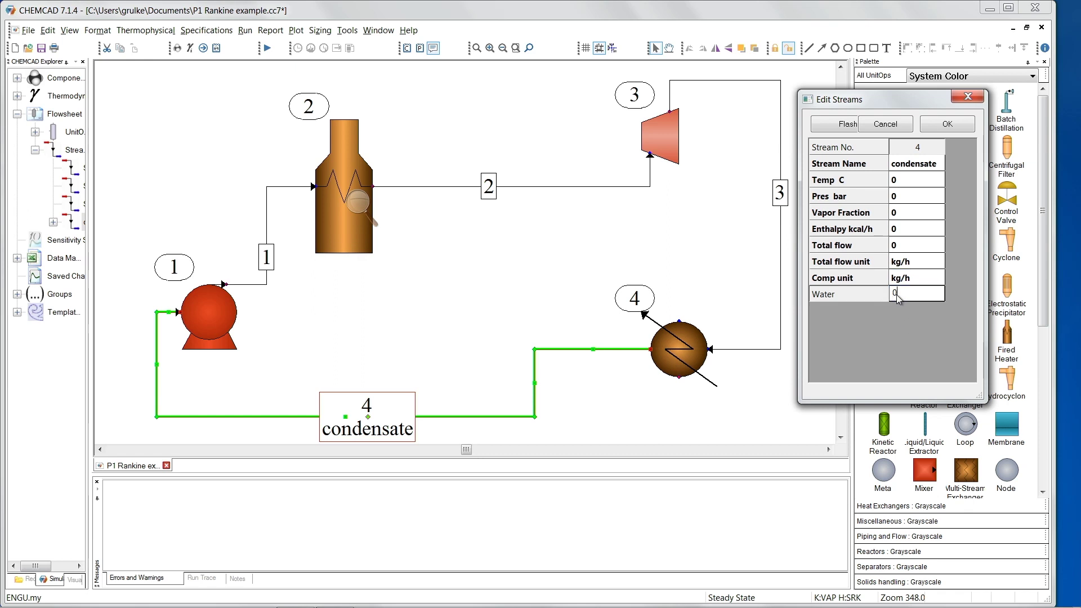
{"action": "type", "text": "216000"}
{"action": "key", "text": "Return"}
{"action": "left_click", "coordinate": [846, 125]}
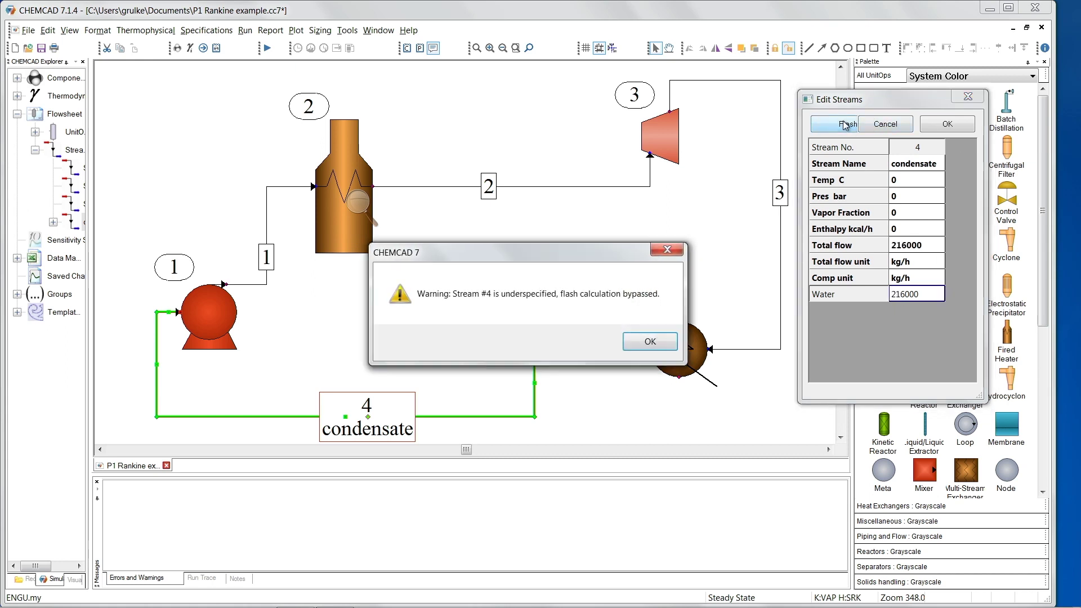
{"action": "left_click", "coordinate": [650, 344]}
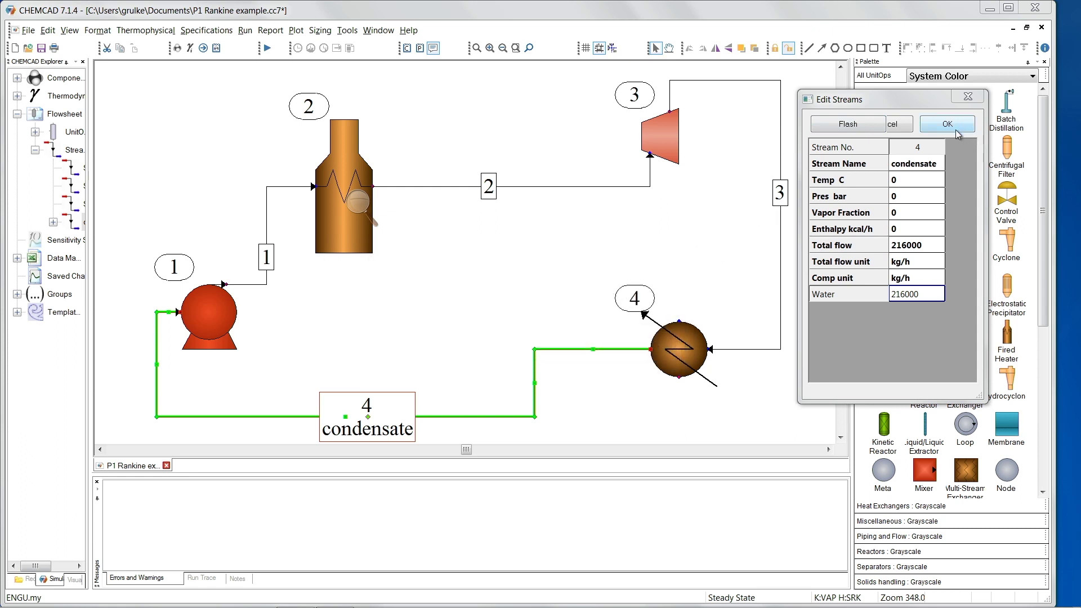
Set the condensate stream's temperature to 45 C and accept the stream data.
{"action": "left_click", "coordinate": [908, 180]}
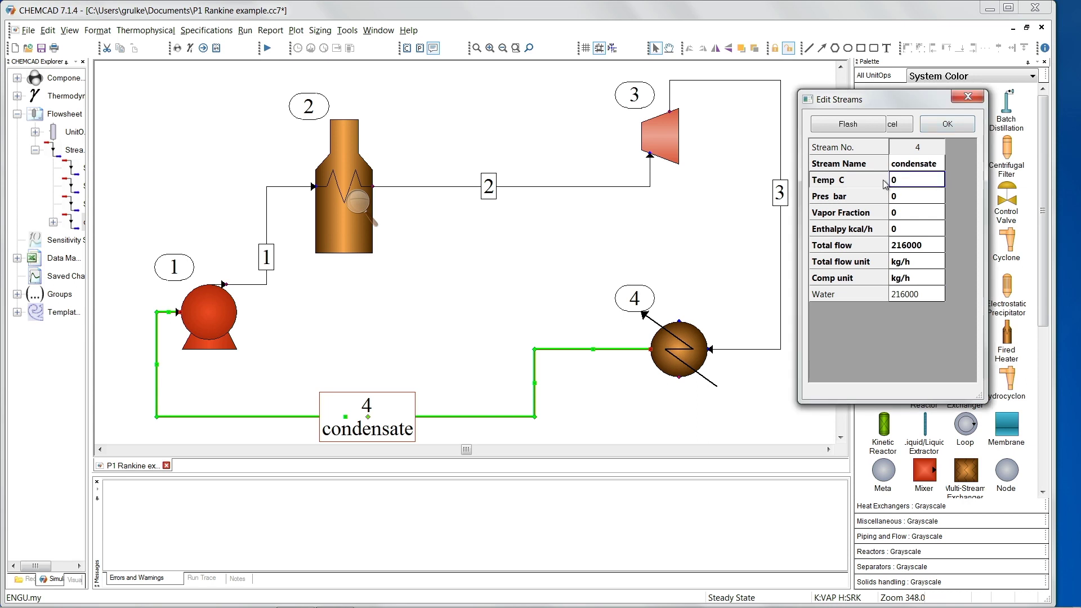
{"action": "type", "text": "3"}
{"action": "key", "text": "BackSpace"}
{"action": "type", "text": "45"}
{"action": "key", "text": "Return"}
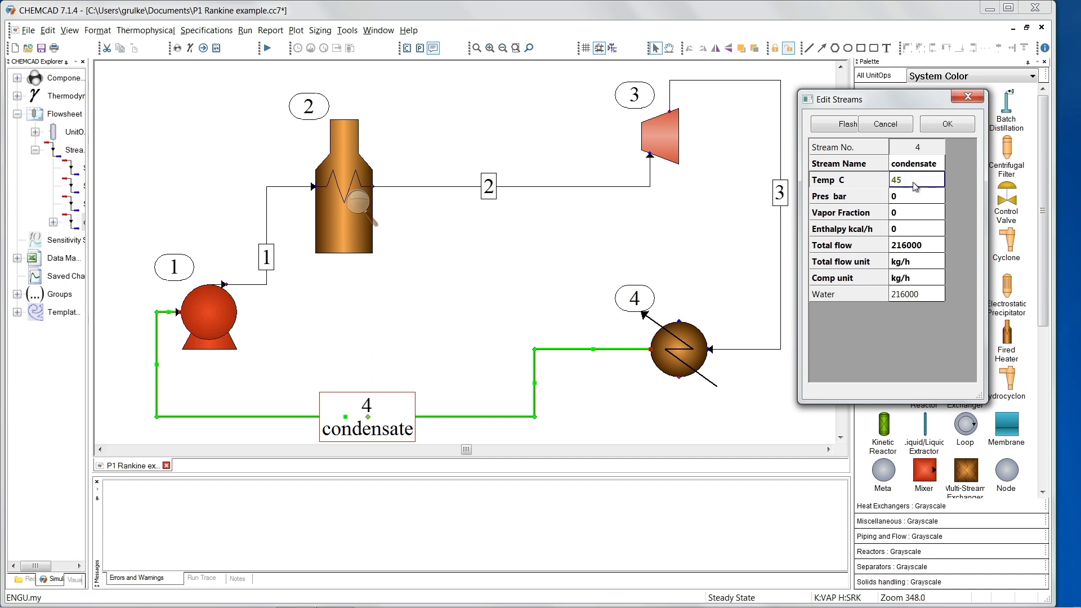
{"action": "left_click", "coordinate": [901, 201]}
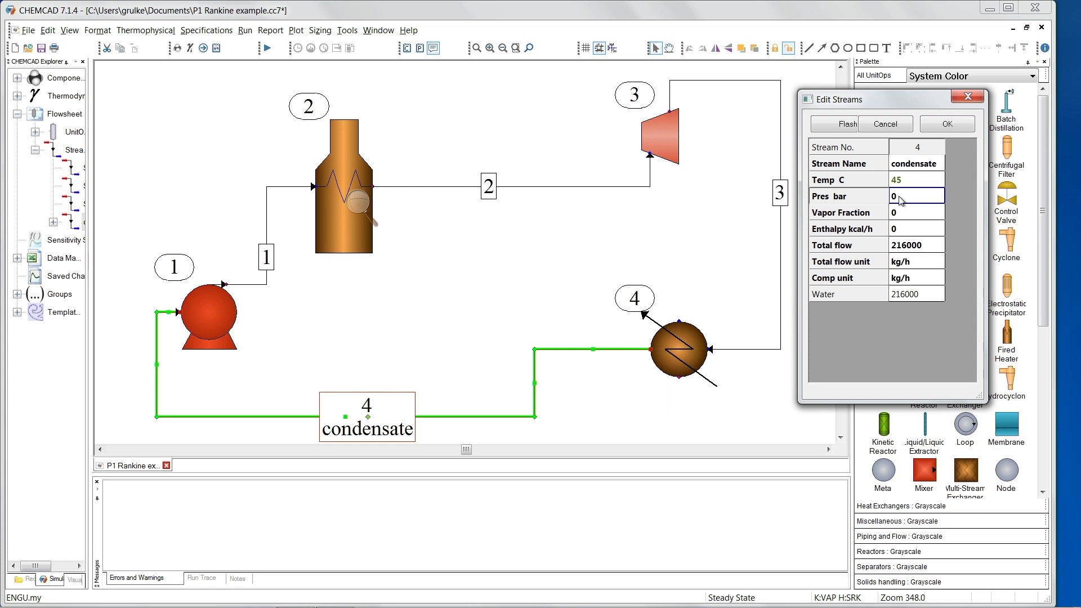
{"action": "left_click", "coordinate": [934, 124]}
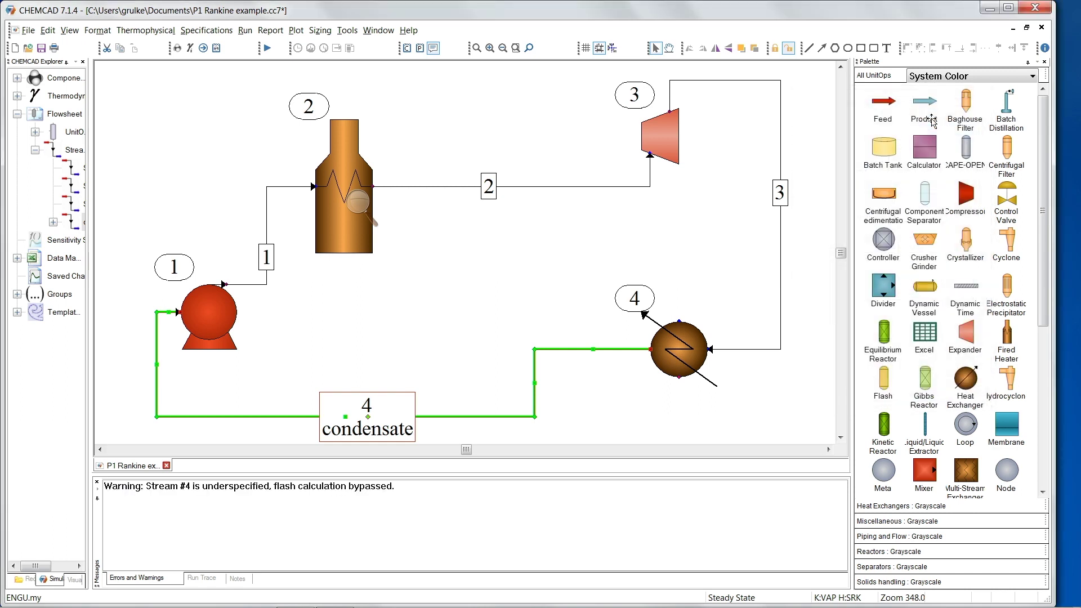
Set the engineering units to the Common SI profile with temperature in K and pressure in kPa.
{"action": "left_click", "coordinate": [100, 33]}
{"action": "left_click", "coordinate": [117, 47]}
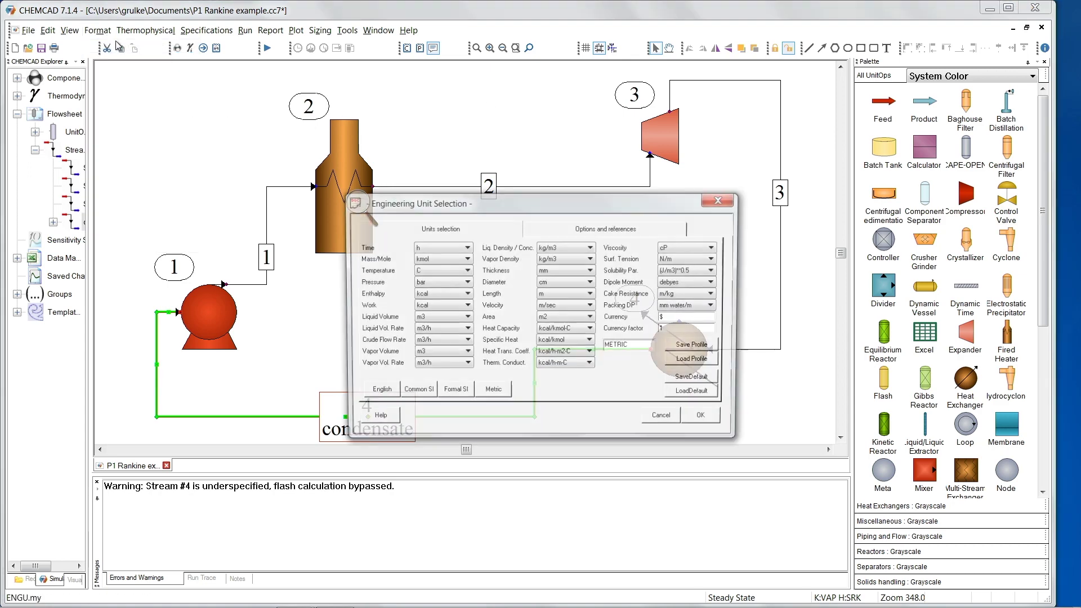
{"action": "left_click", "coordinate": [419, 392]}
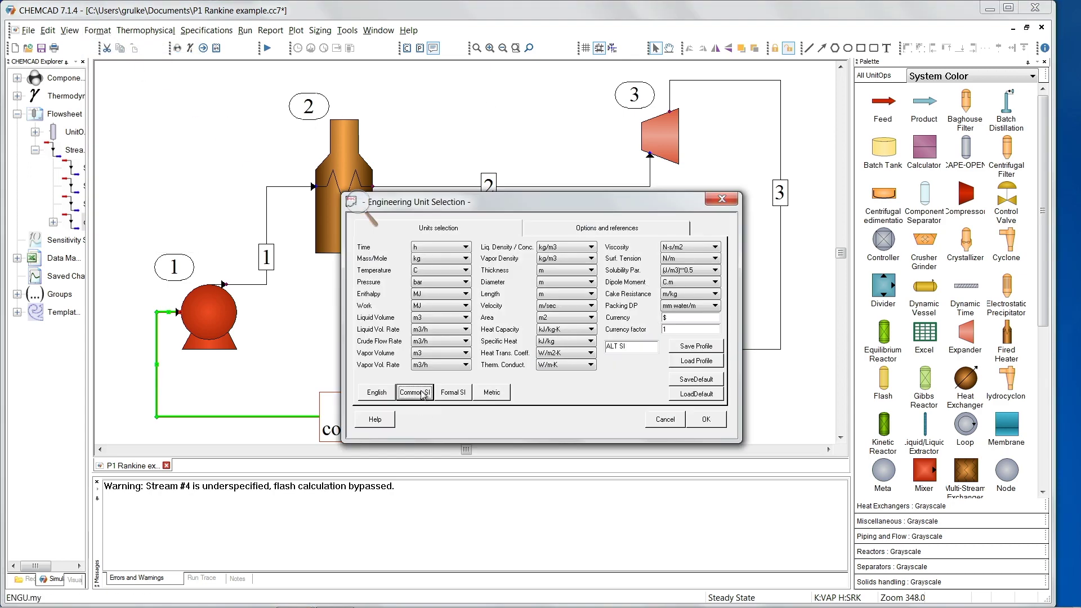
{"action": "left_click", "coordinate": [465, 270]}
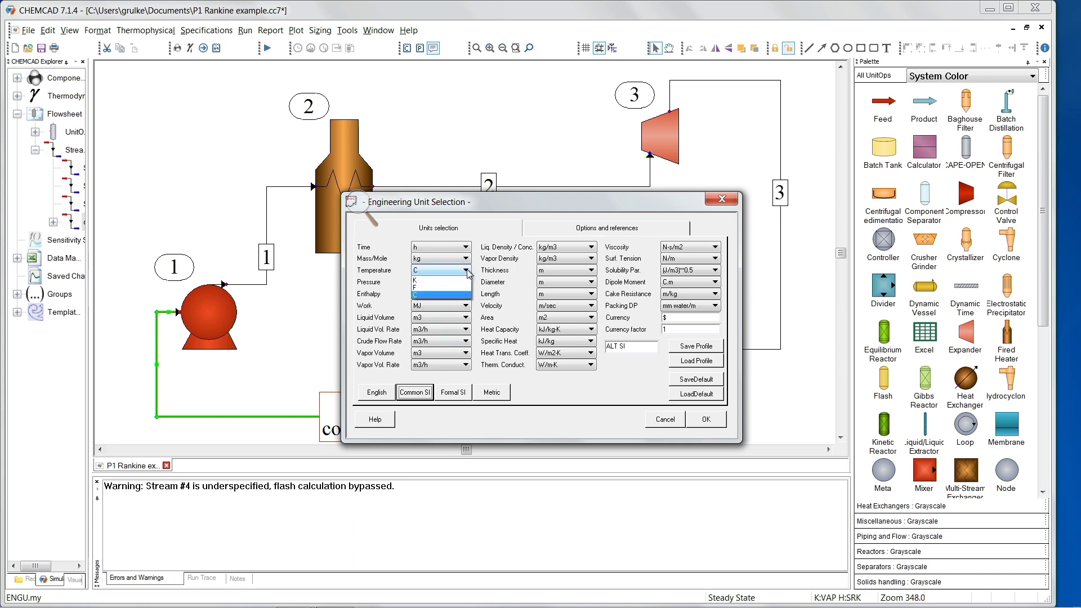
{"action": "left_click", "coordinate": [464, 287]}
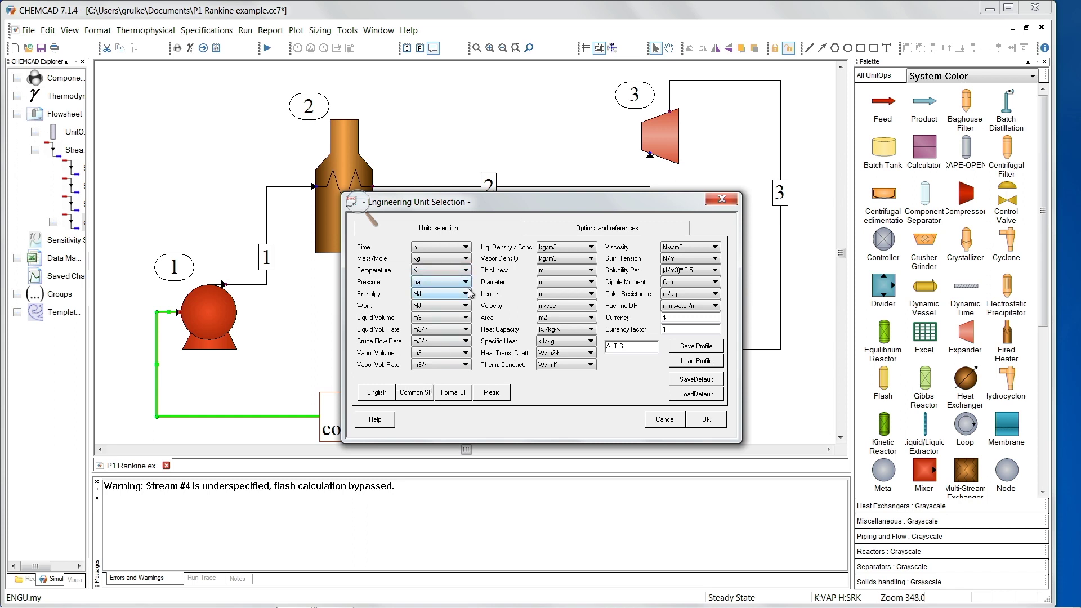
{"action": "left_click", "coordinate": [466, 283]}
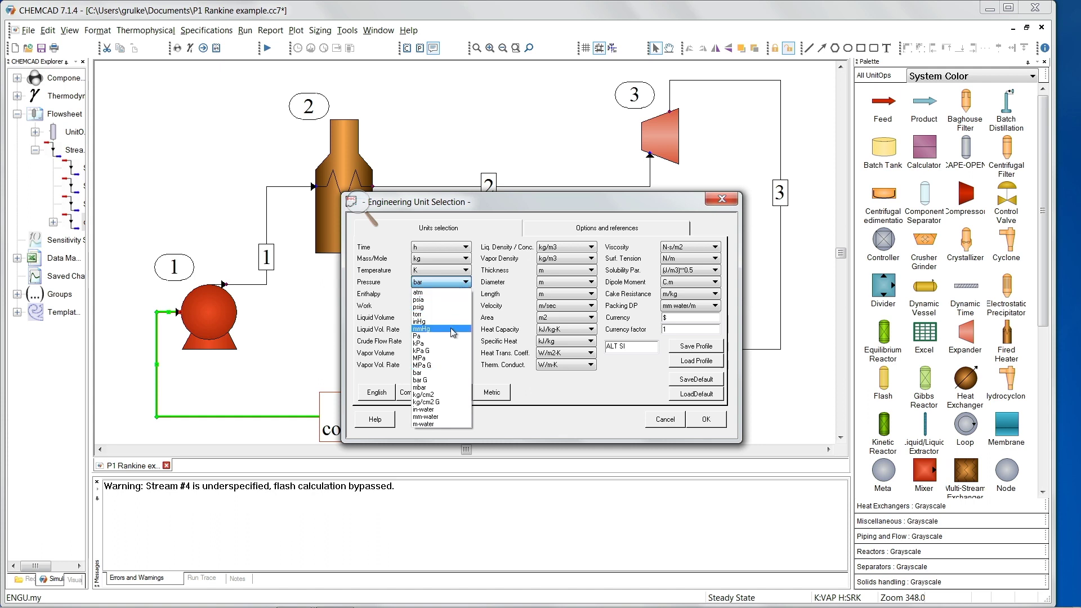
{"action": "left_click", "coordinate": [444, 342]}
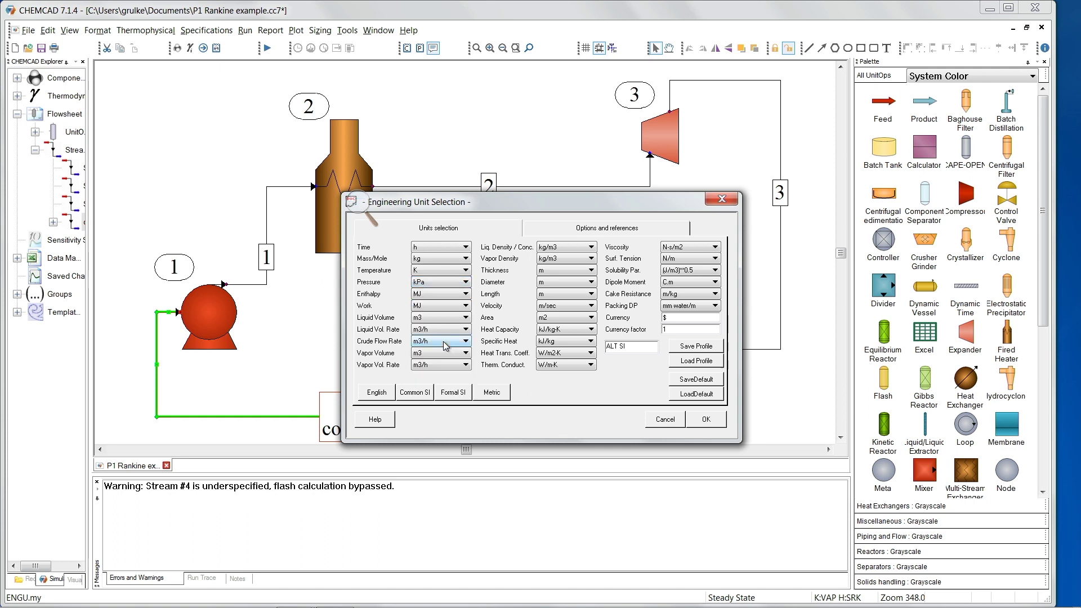
{"action": "left_click", "coordinate": [705, 420]}
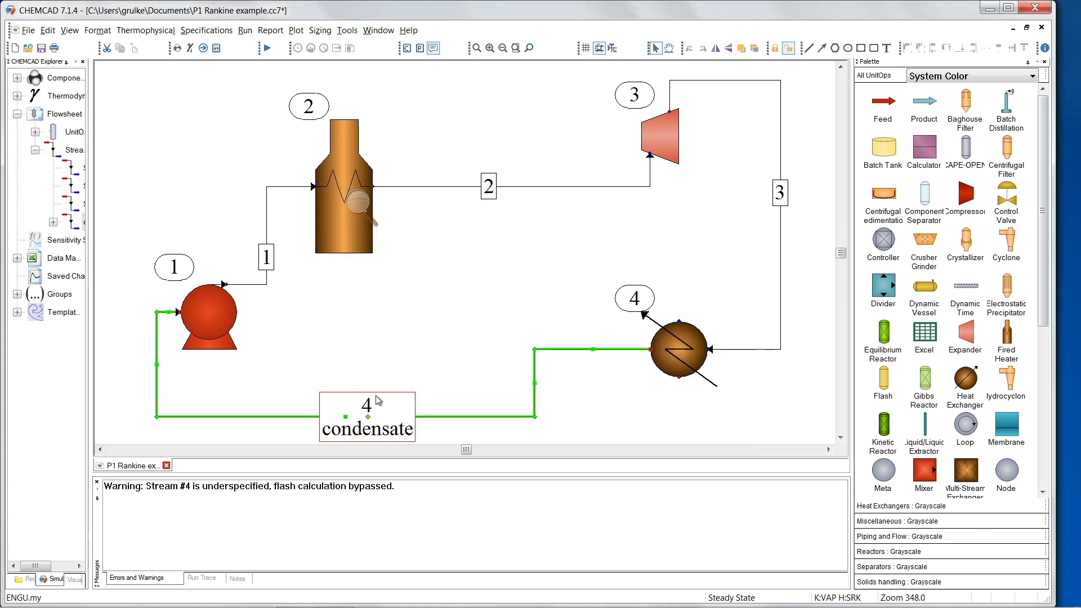
Reopen the condensate stream's data, set its pressure to 10 kPa, flash the stream and accept it.
{"action": "double_click", "coordinate": [376, 417]}
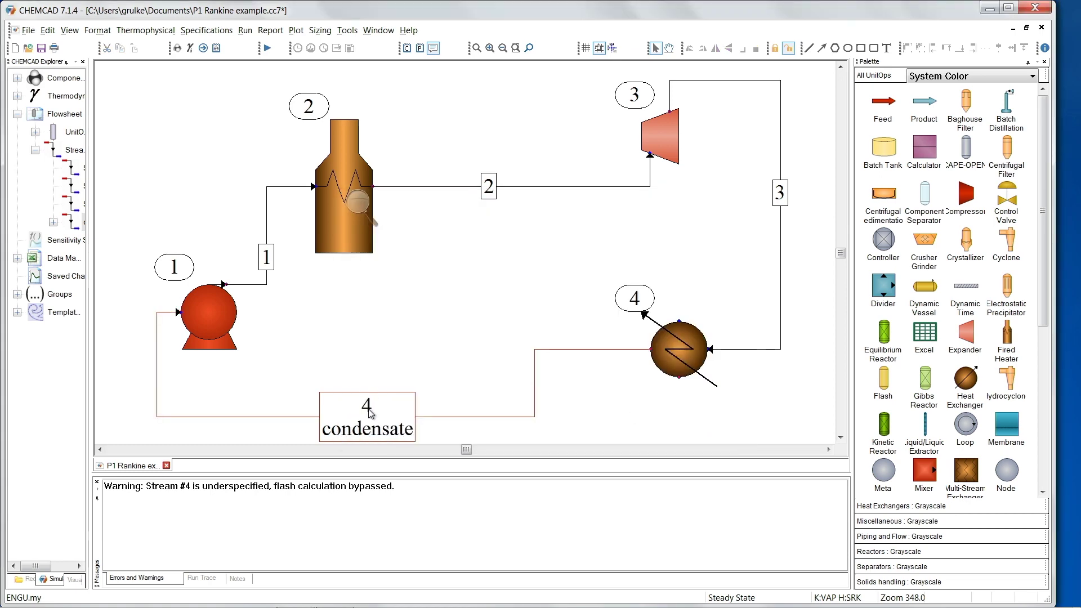
{"action": "double_click", "coordinate": [378, 416]}
{"action": "left_click", "coordinate": [908, 198]}
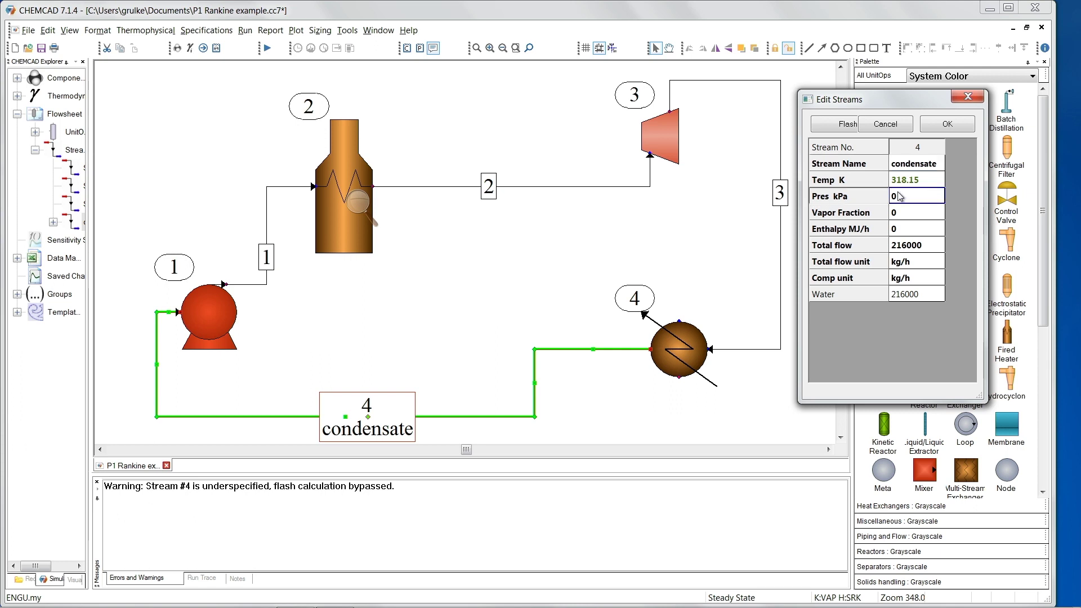
{"action": "key", "text": "BackSpace"}
{"action": "left_click", "coordinate": [952, 128]}
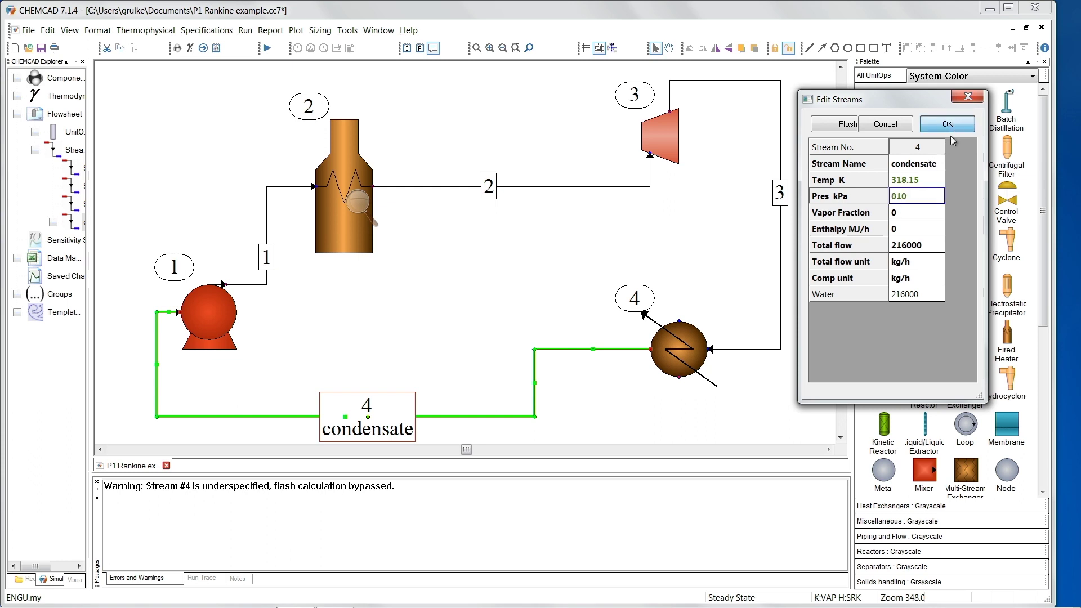
{"action": "left_click", "coordinate": [849, 125]}
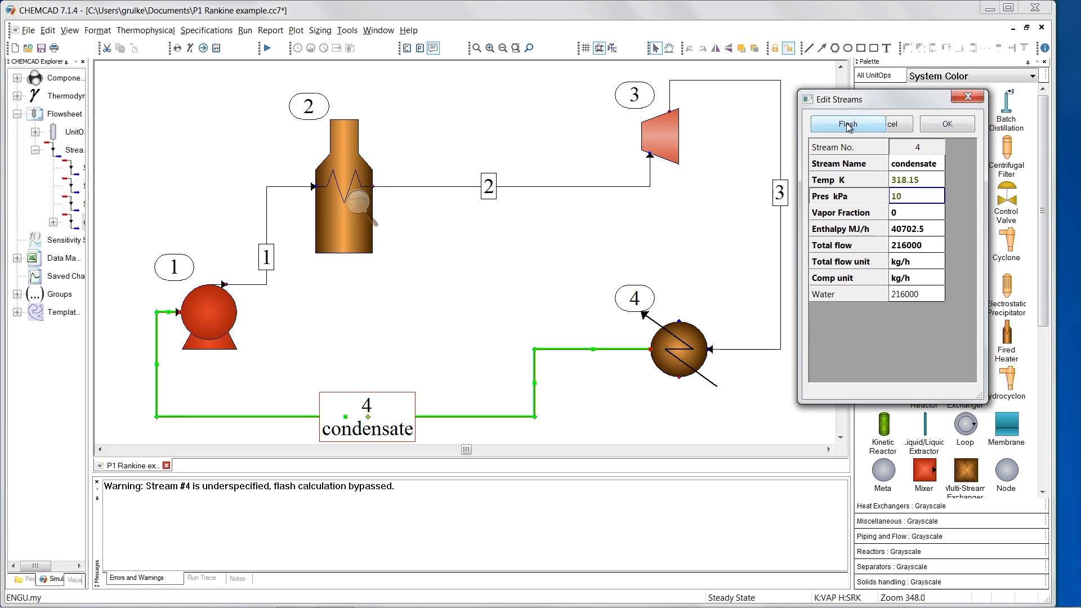
{"action": "left_click", "coordinate": [974, 125]}
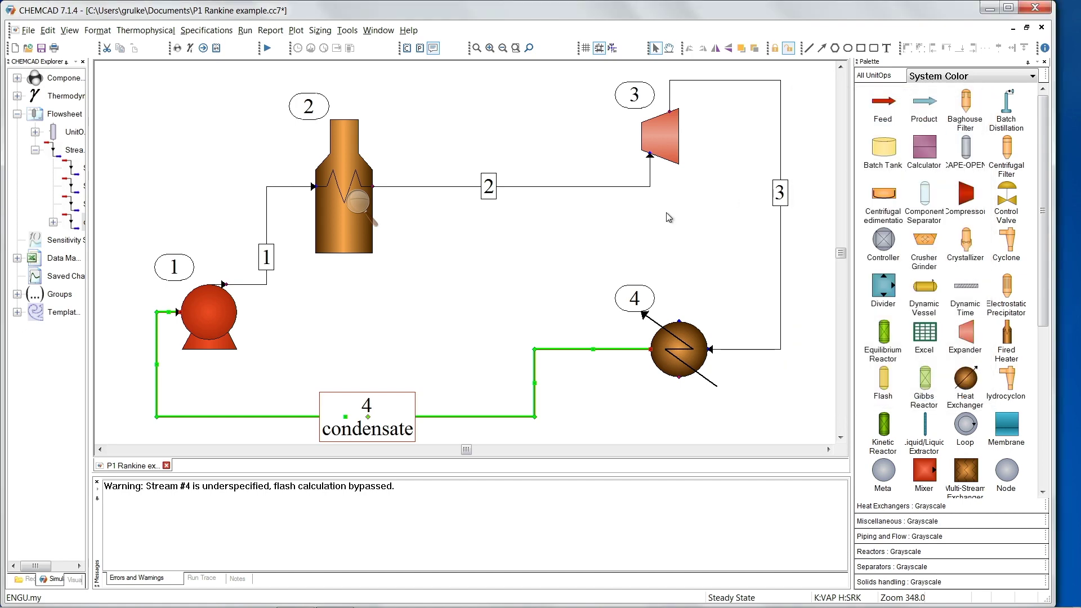
Open the pump's specifications and set an outlet pressure of 8600 kPa and an efficiency of 1, keeping the Specify outlet pressure mode.
{"action": "double_click", "coordinate": [198, 317]}
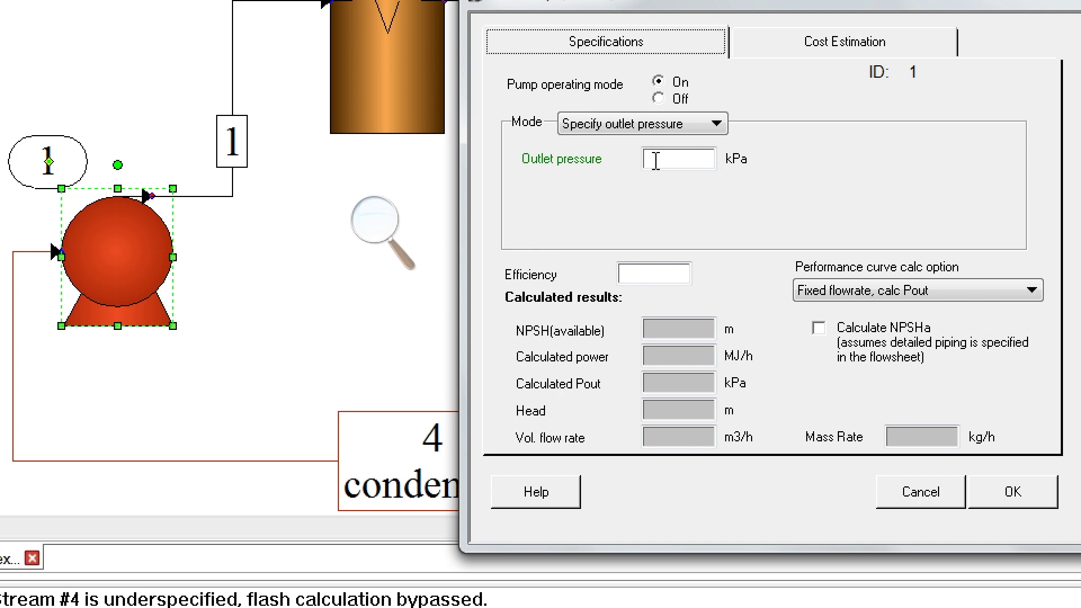
{"action": "left_click", "coordinate": [720, 125]}
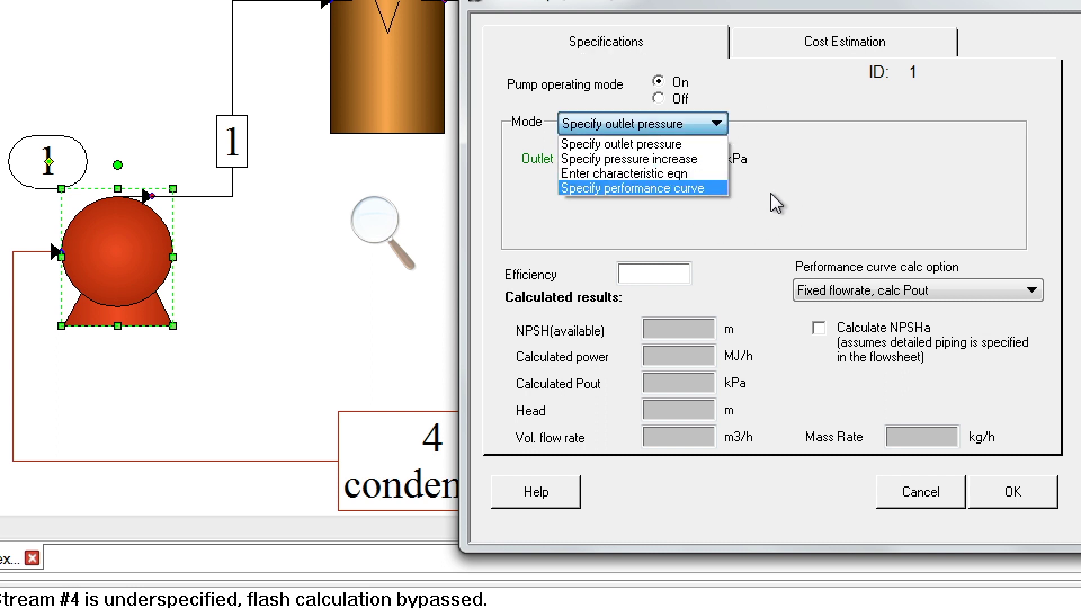
{"action": "left_click", "coordinate": [804, 211]}
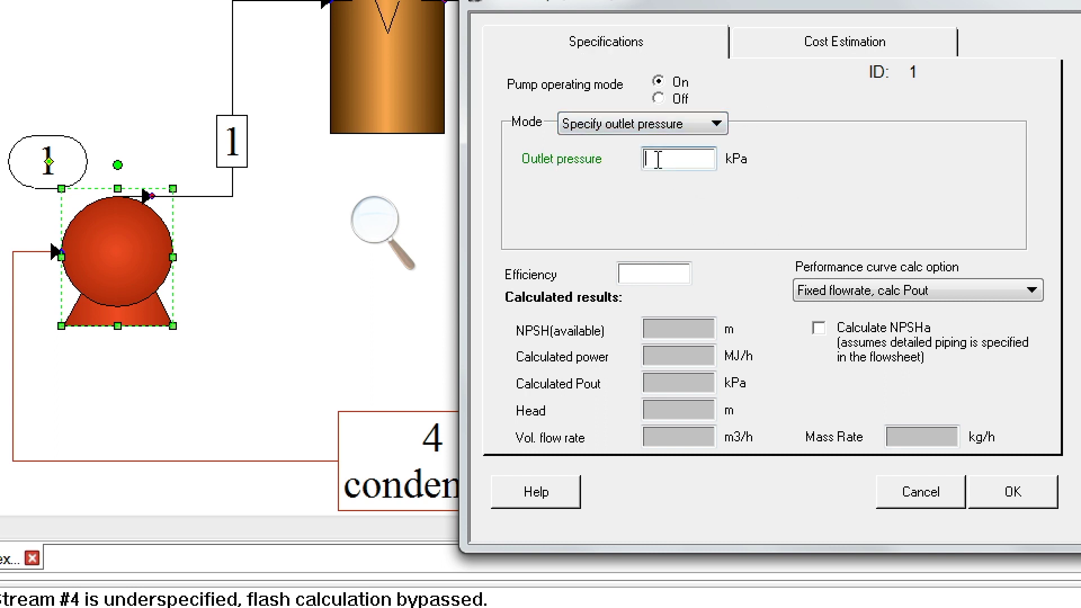
{"action": "type", "text": "8600"}
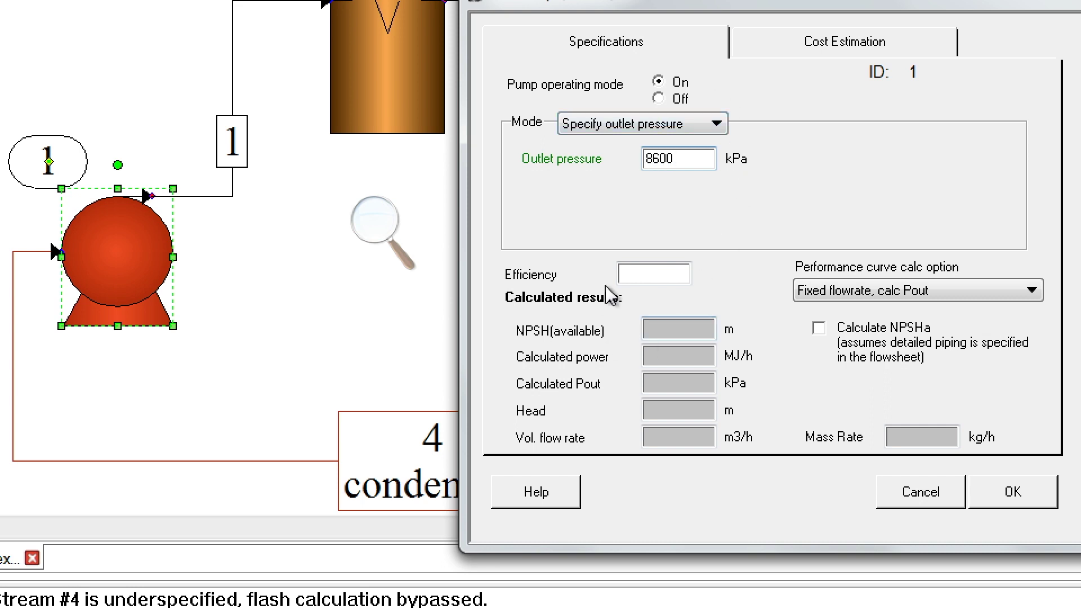
{"action": "left_click", "coordinate": [631, 272]}
{"action": "type", "text": "1"}
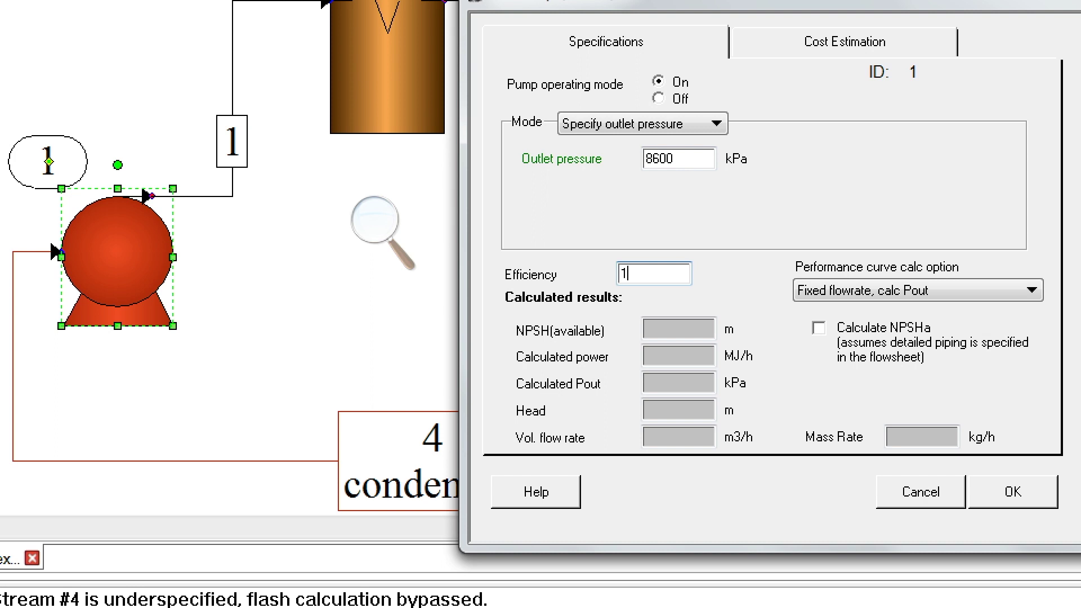
Read the pump help on operating modes, outlet pressure and efficiency, and close the help.
{"action": "left_click", "coordinate": [538, 493]}
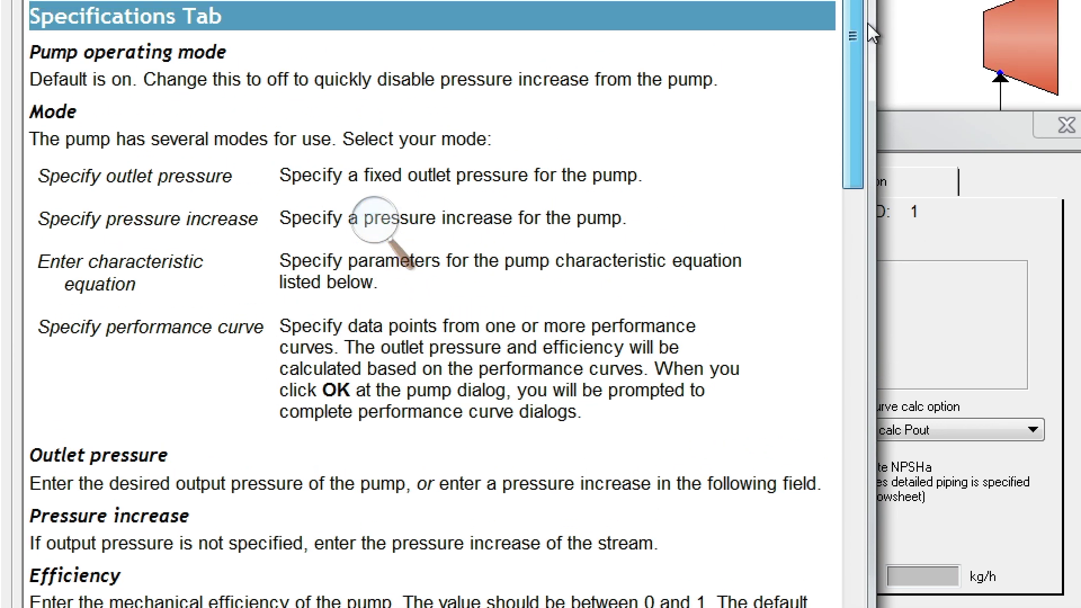
{"action": "left_click_drag", "start_coordinate": [854, 182], "coordinate": [860, 286]}
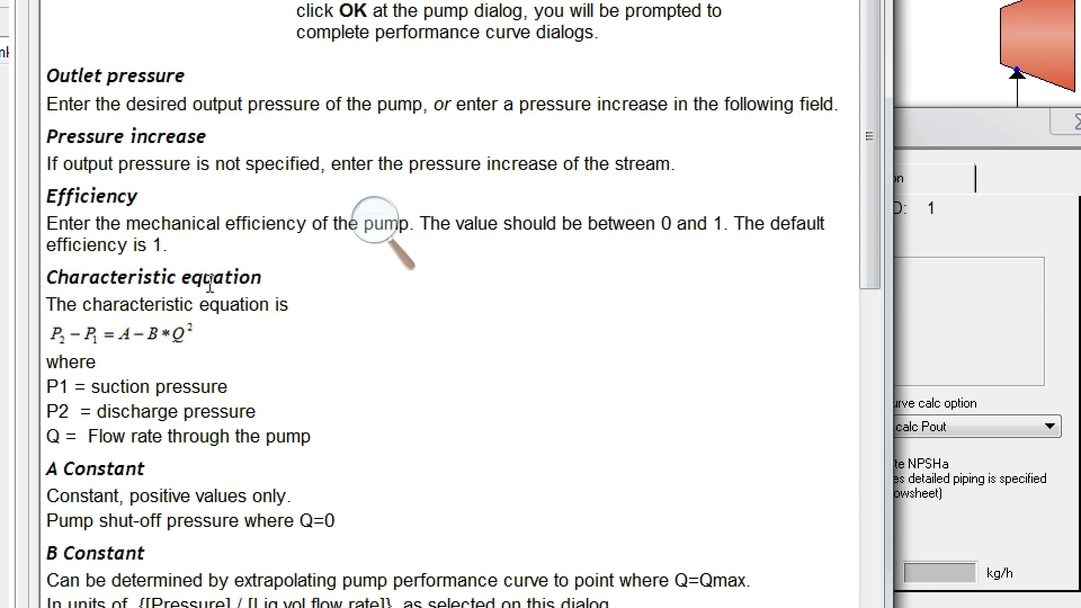
{"action": "left_click_drag", "start_coordinate": [870, 283], "coordinate": [773, 141]}
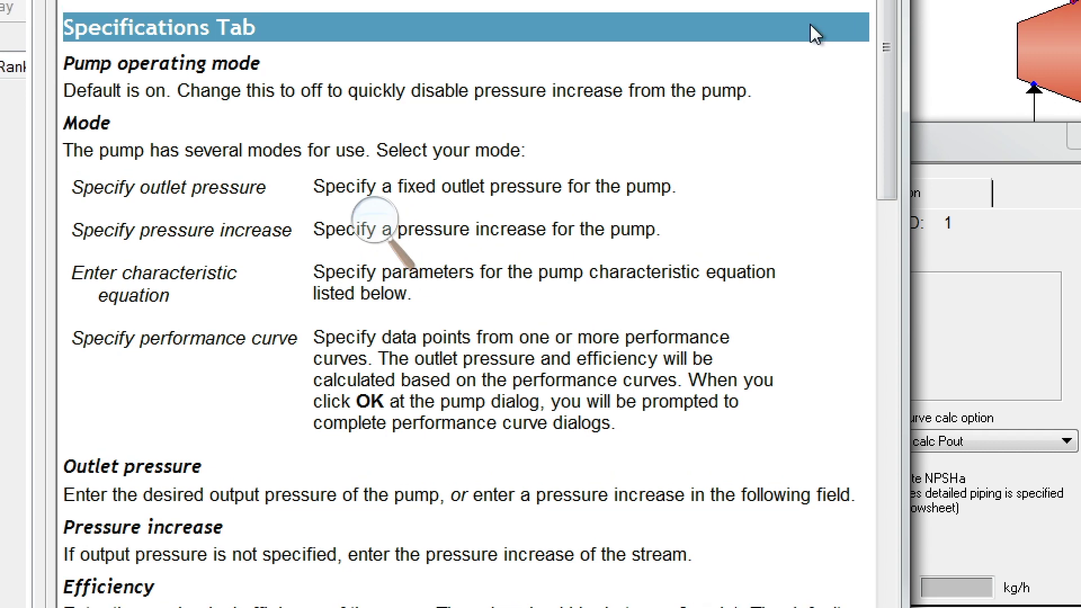
{"action": "double_click", "coordinate": [862, 92]}
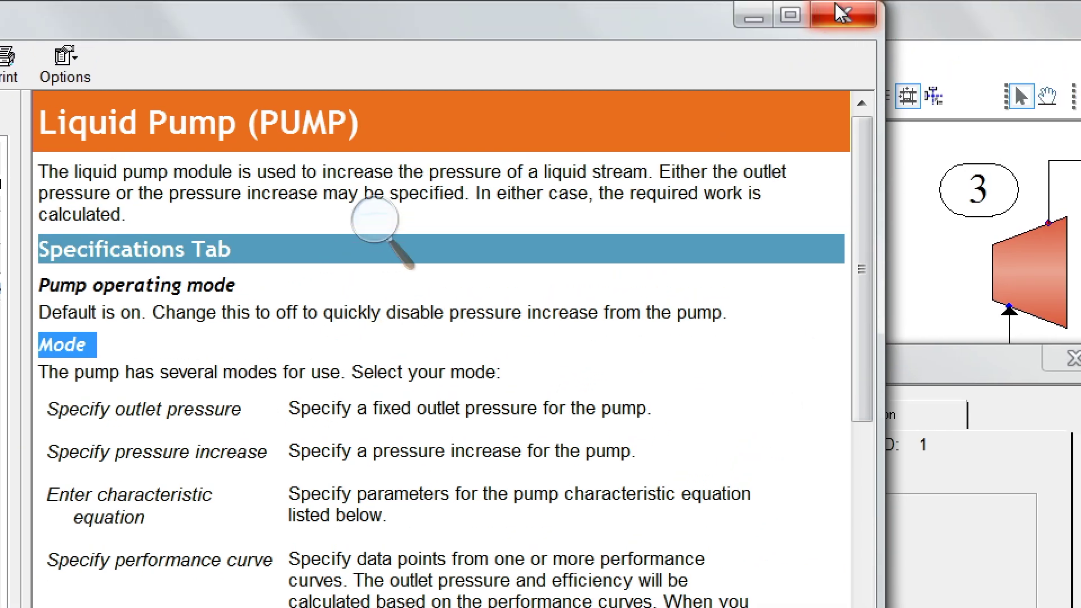
{"action": "left_click", "coordinate": [852, 3]}
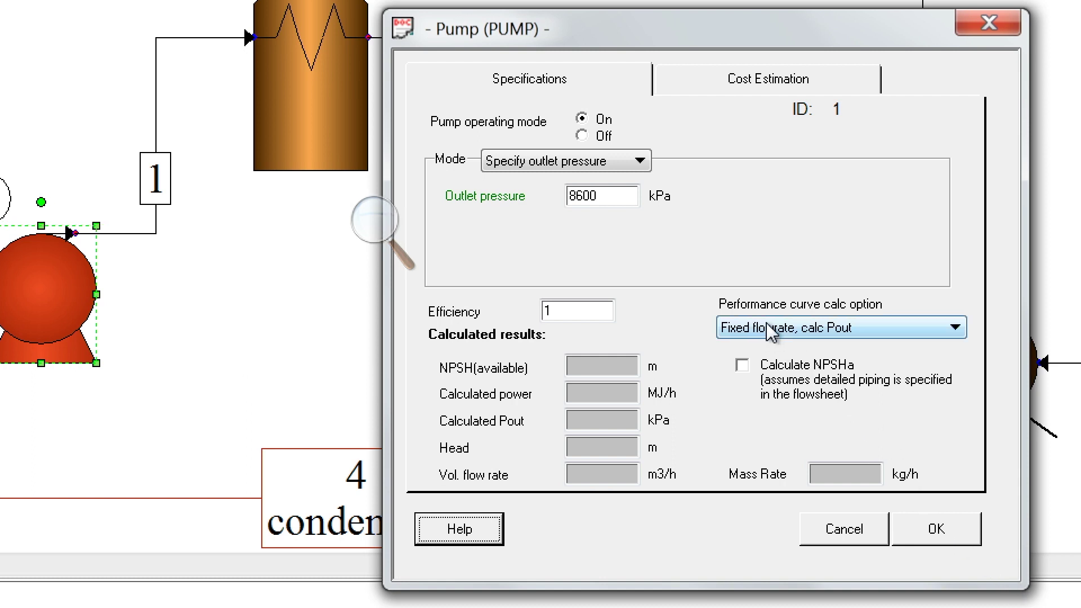
Check the performance curve calculation options, keep Fixed flowrate, calc Pout, and accept the pump specifications.
{"action": "left_click", "coordinate": [957, 327]}
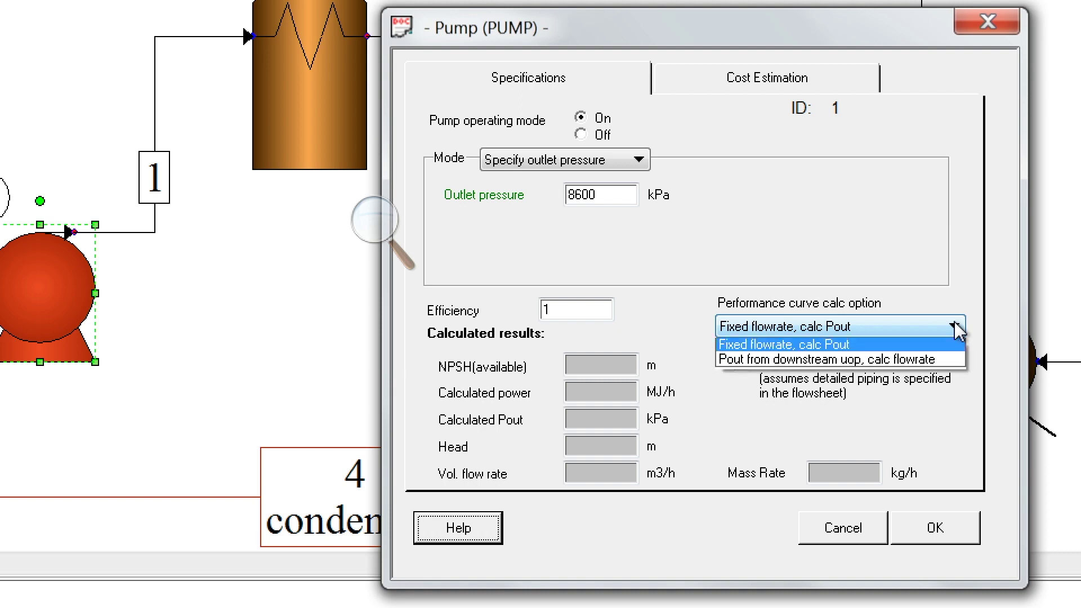
{"action": "left_click", "coordinate": [940, 433]}
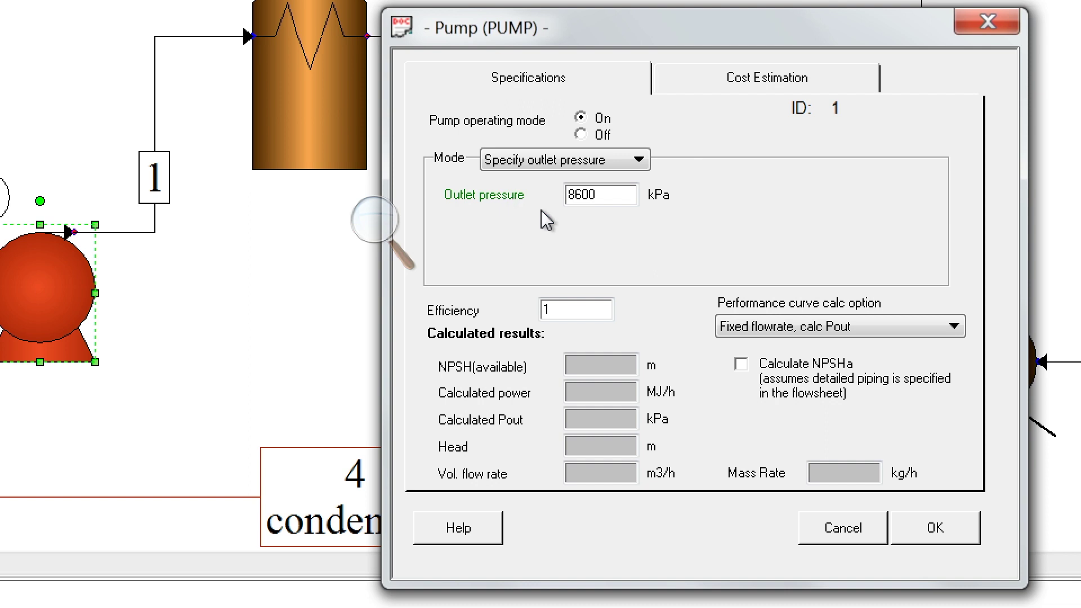
{"action": "left_click", "coordinate": [933, 535]}
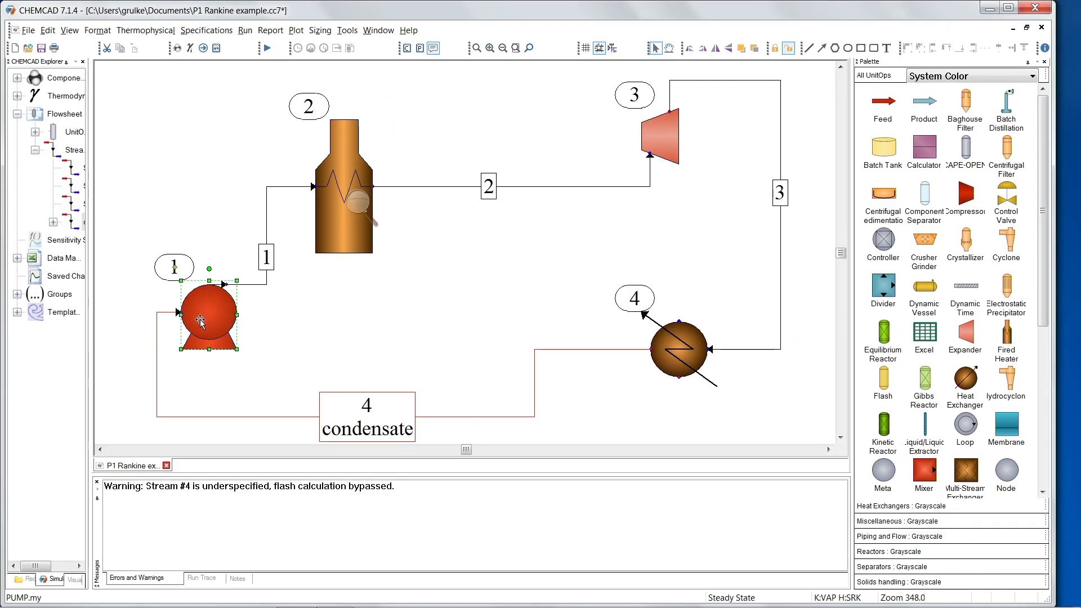
Run only the pump unit and reopen its specifications to examine the calculated results.
{"action": "mouse_move", "coordinate": [200, 321]}
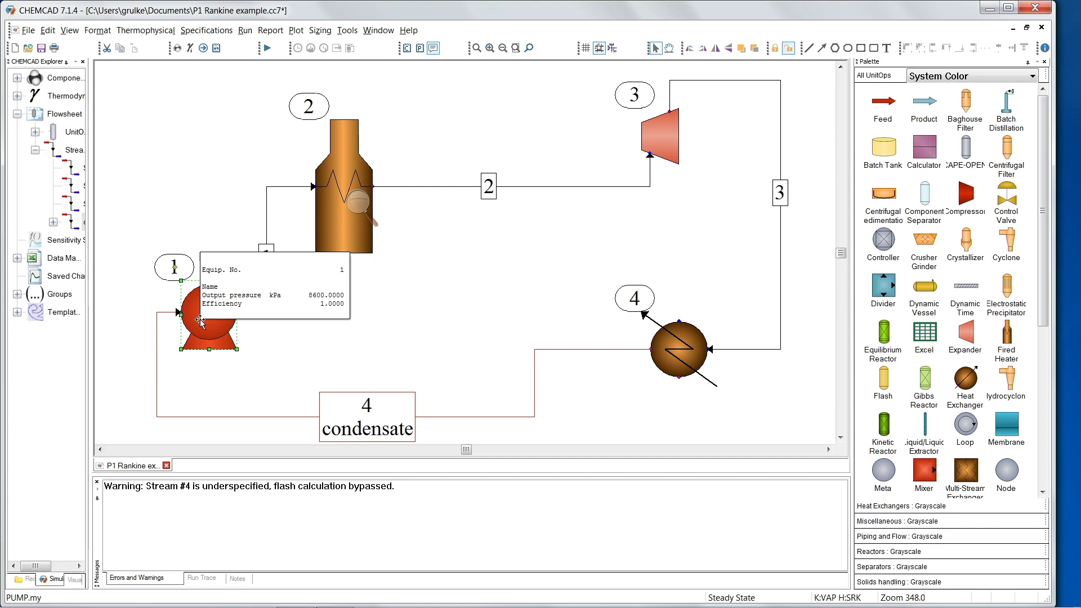
{"action": "right_click", "coordinate": [202, 323]}
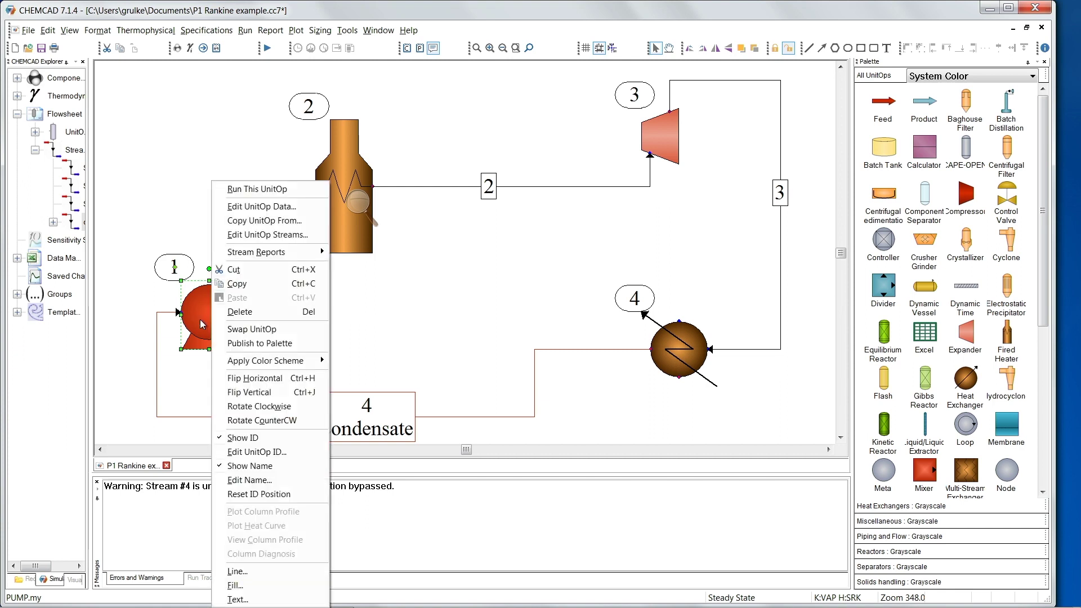
{"action": "left_click", "coordinate": [237, 191]}
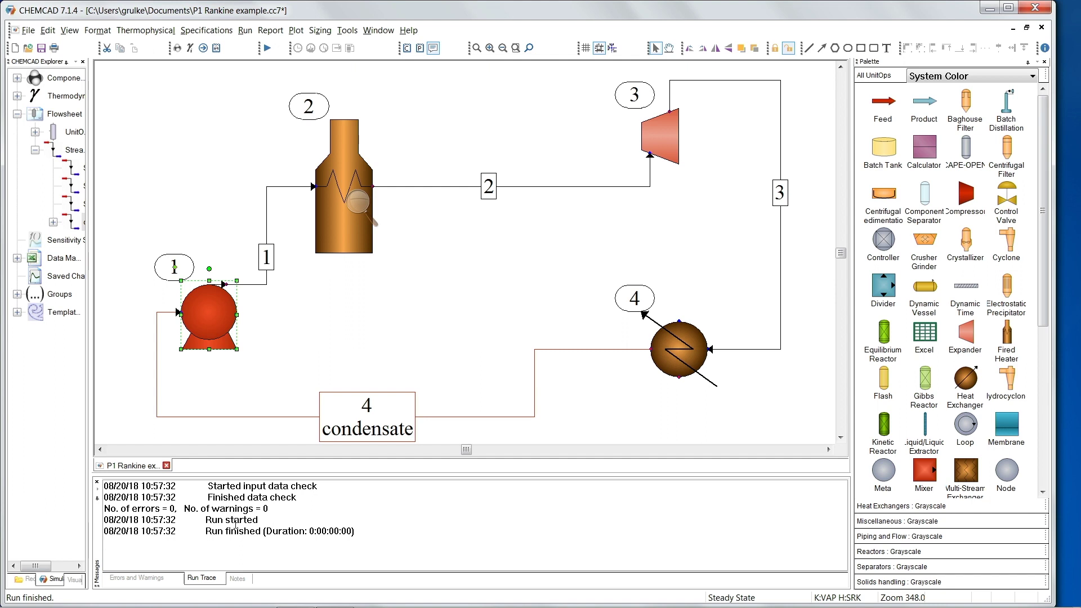
{"action": "mouse_move", "coordinate": [210, 319]}
{"action": "double_click", "coordinate": [210, 318]}
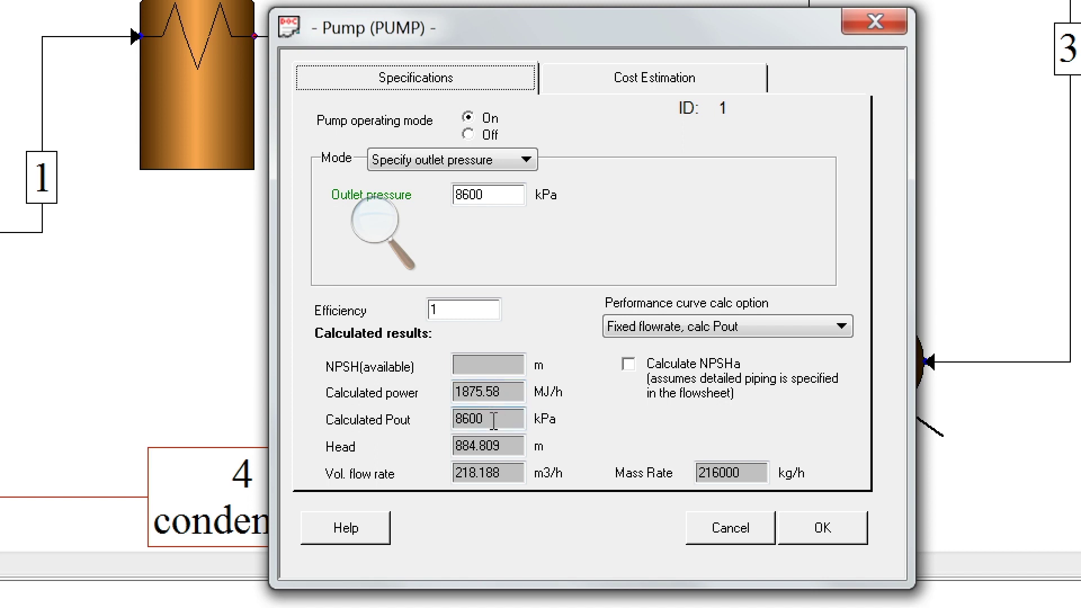
Enable the pump's costing report after calculating the unit, accept the data and run the pump again.
{"action": "left_click", "coordinate": [645, 85]}
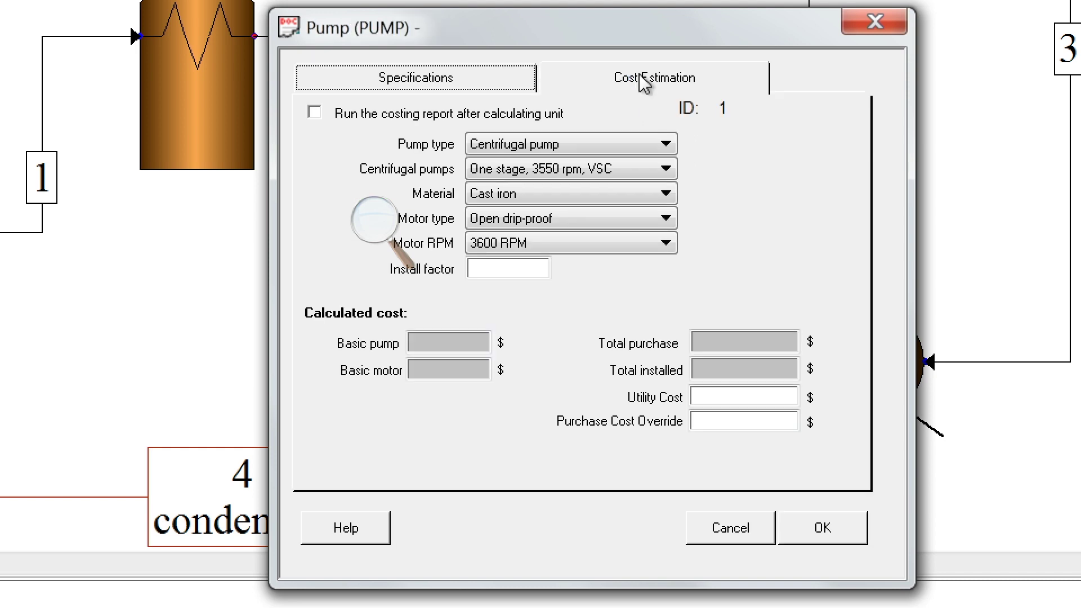
{"action": "left_click", "coordinate": [314, 114]}
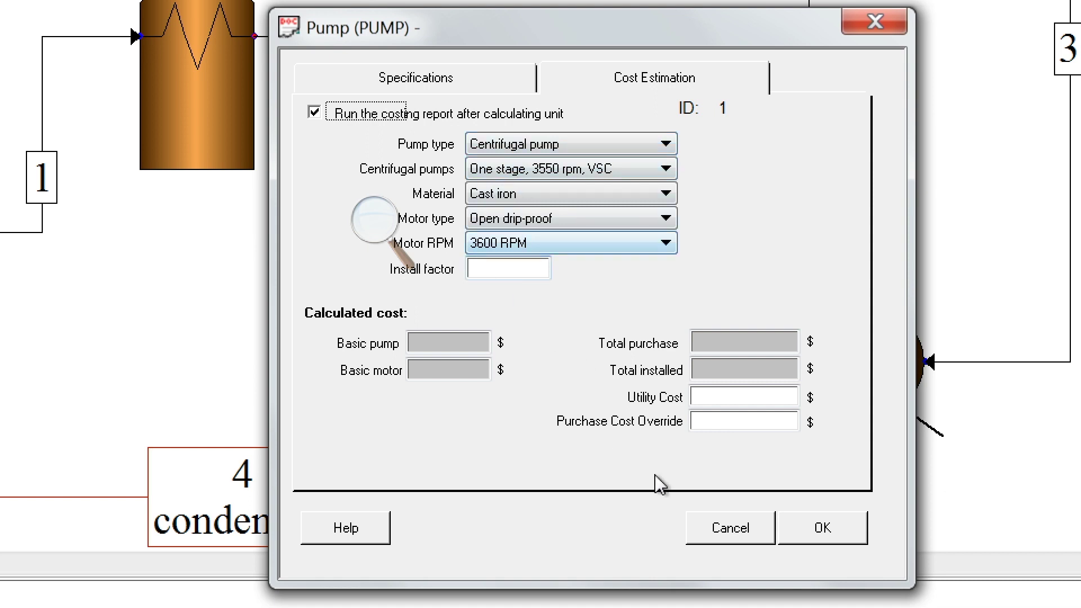
{"action": "left_click", "coordinate": [827, 534]}
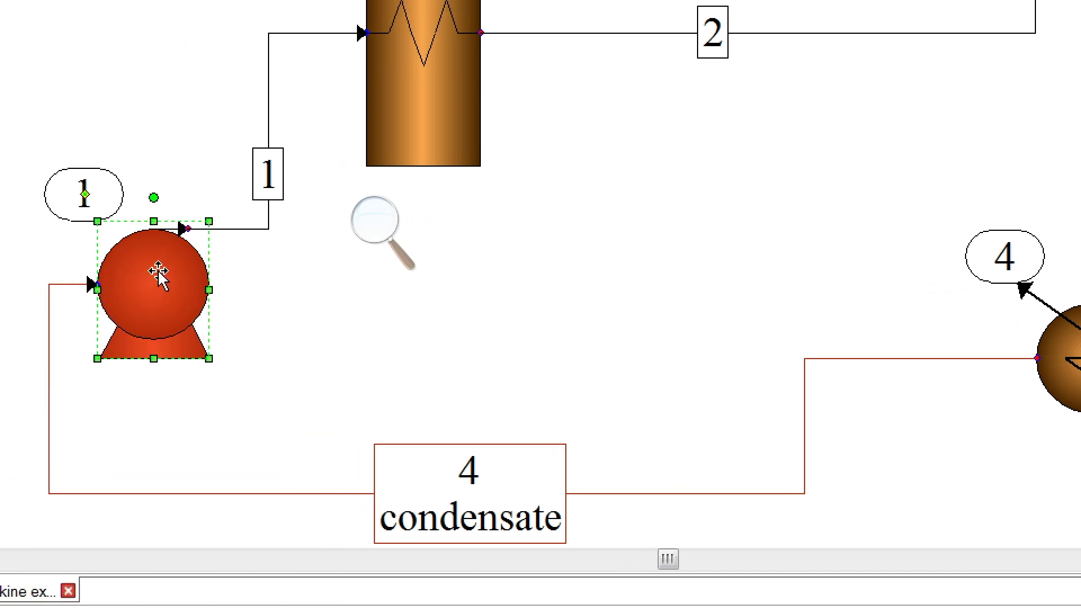
{"action": "right_click", "coordinate": [158, 274]}
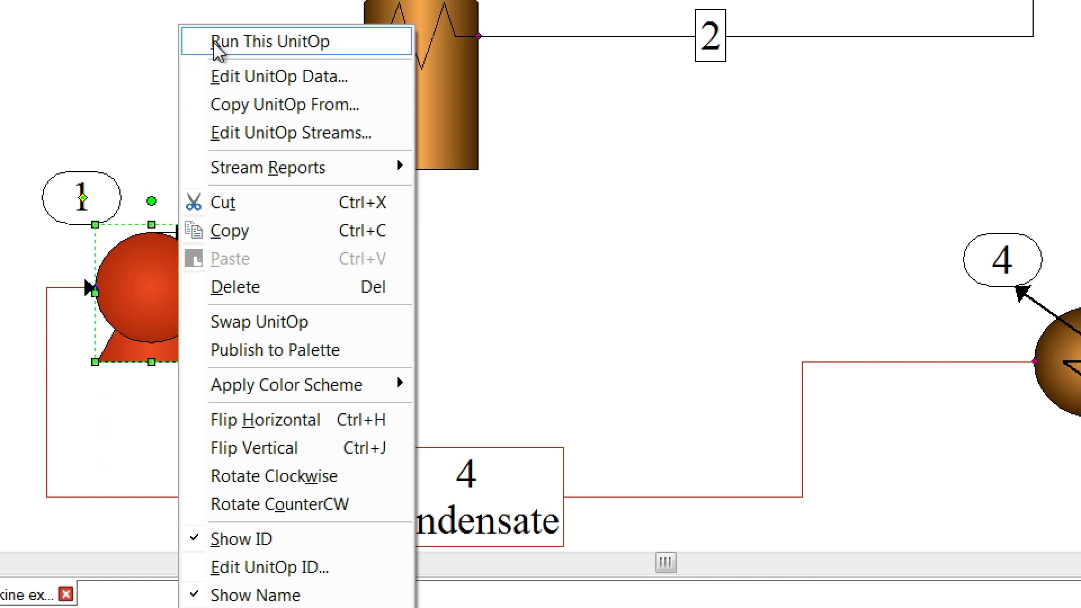
{"action": "left_click", "coordinate": [219, 42]}
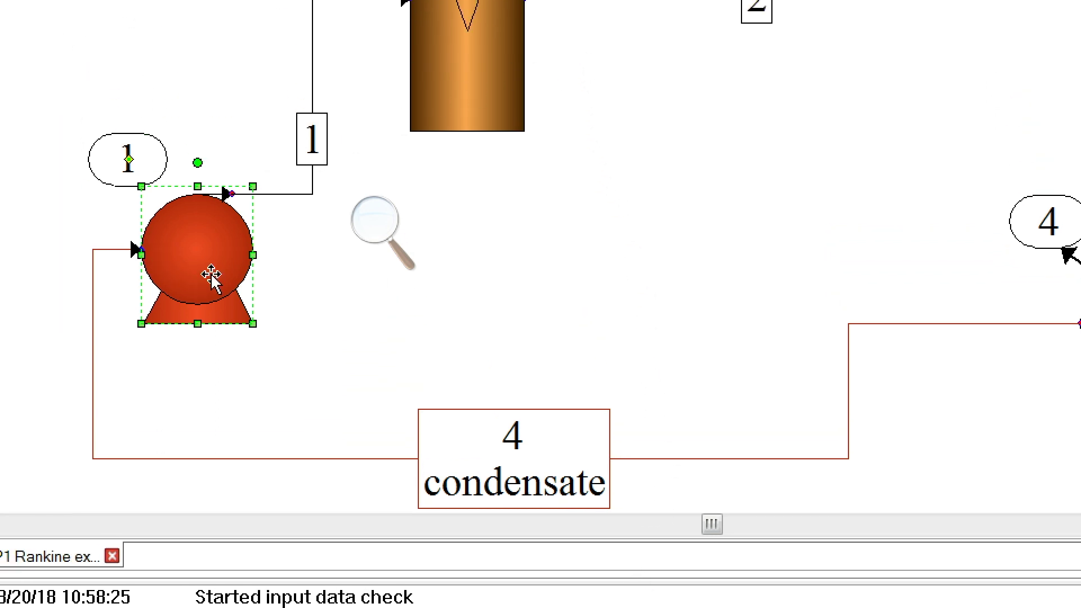
Generate the cost estimation report for the equipment with ID 1, the pump.
{"action": "right_click", "coordinate": [212, 276]}
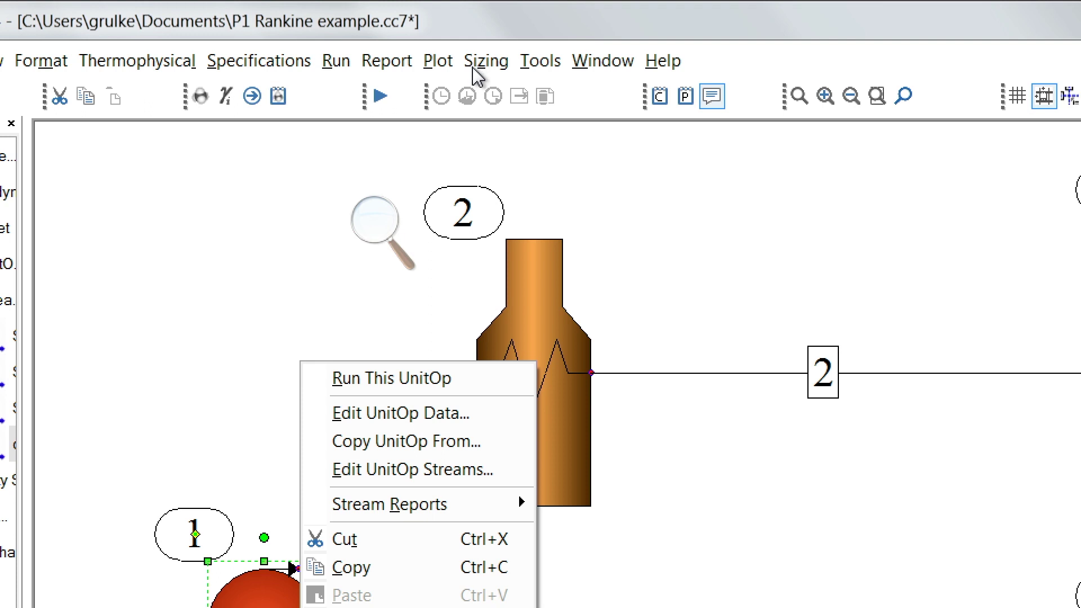
{"action": "left_click", "coordinate": [477, 69]}
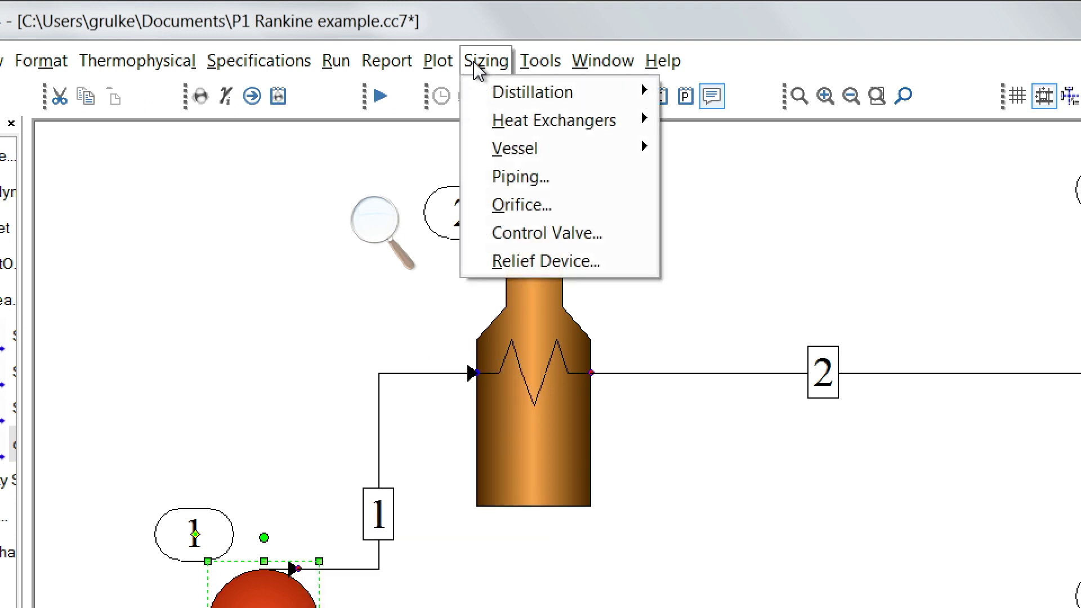
{"action": "mouse_move", "coordinate": [529, 64]}
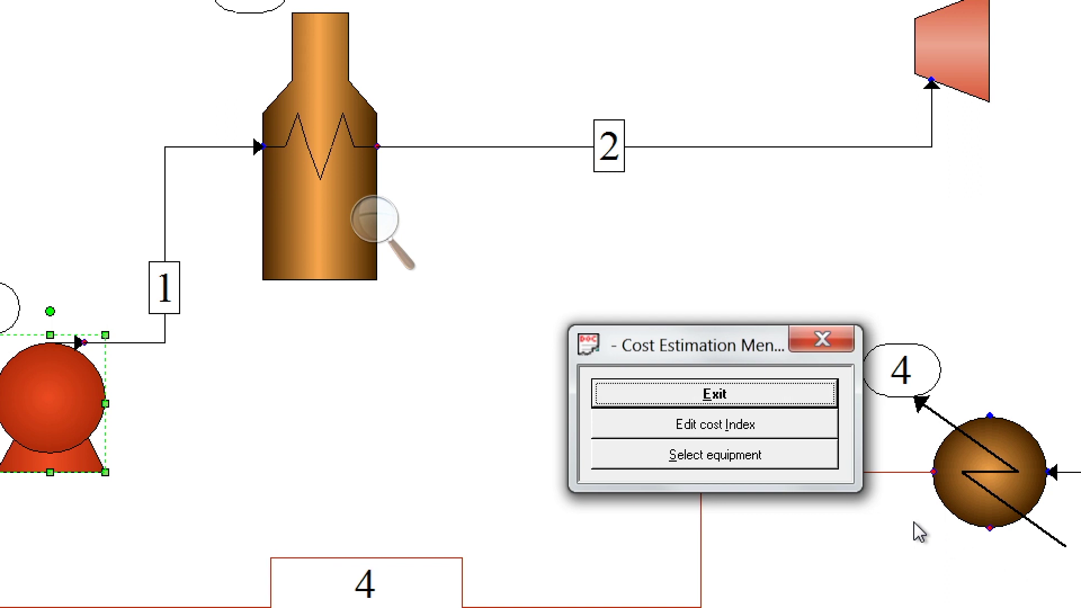
{"action": "left_click", "coordinate": [732, 466]}
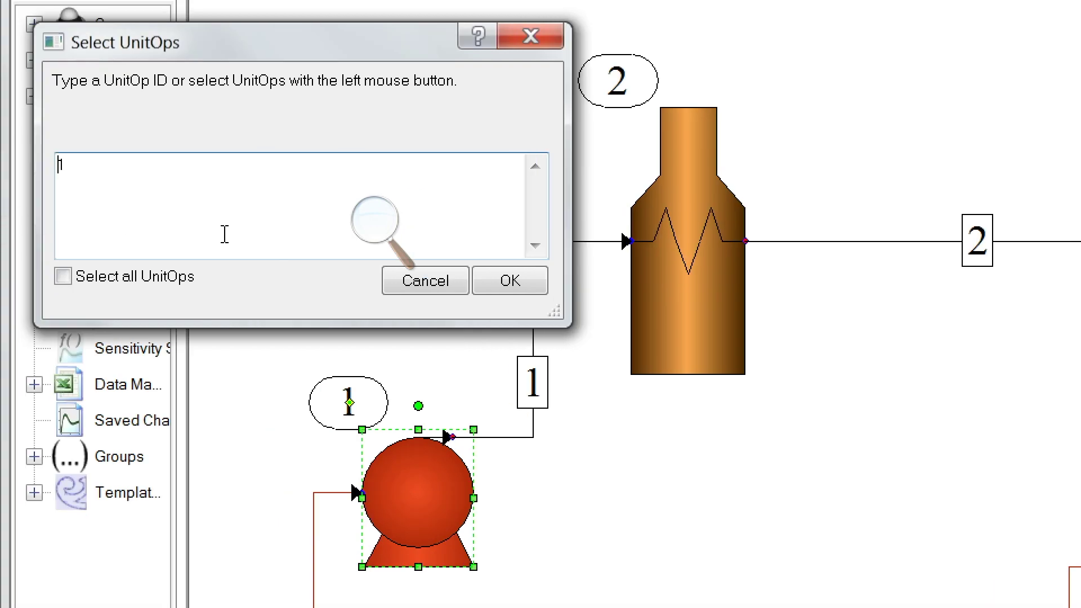
{"action": "left_click", "coordinate": [536, 284]}
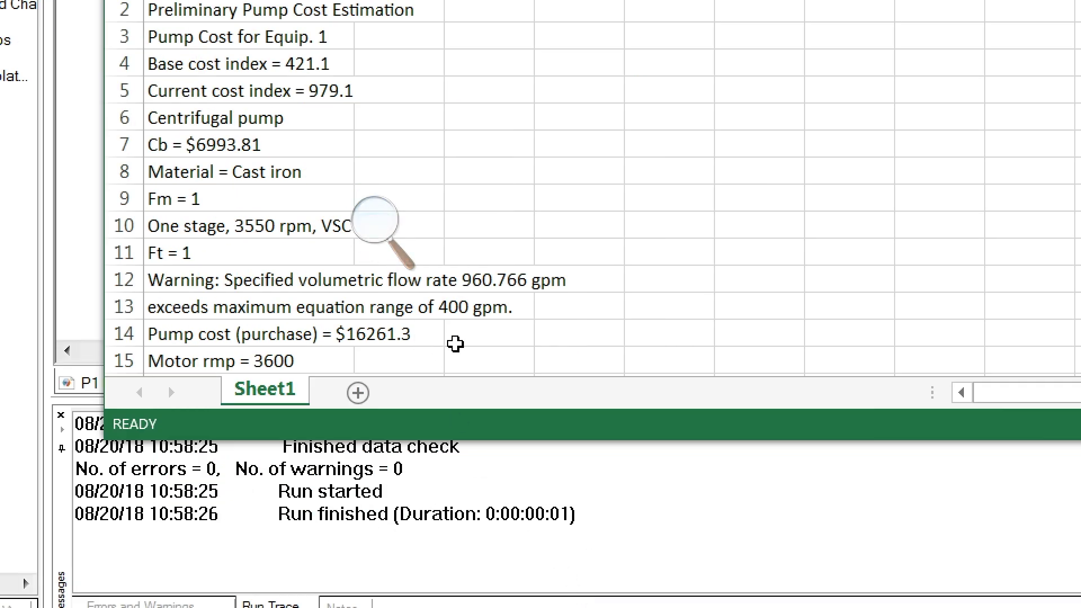
Review the pump and motor costs in the Excel report, close it without saving and leave the cost estimation.
{"action": "scroll", "coordinate": [455, 344], "scroll_direction": "down", "scroll_amount": 6}
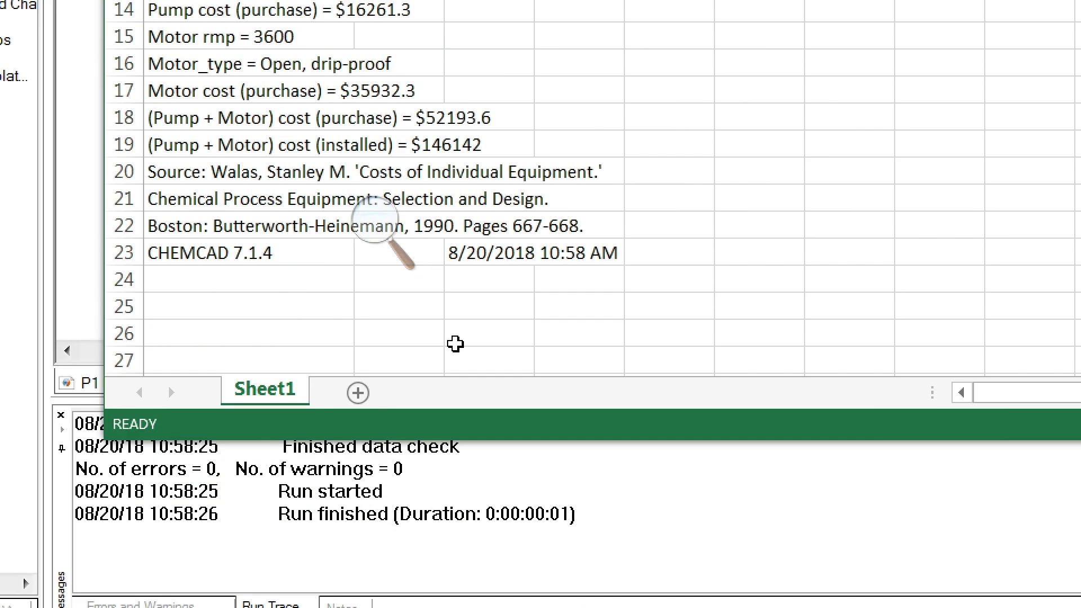
{"action": "scroll", "coordinate": [441, 336], "scroll_direction": "up", "scroll_amount": 3}
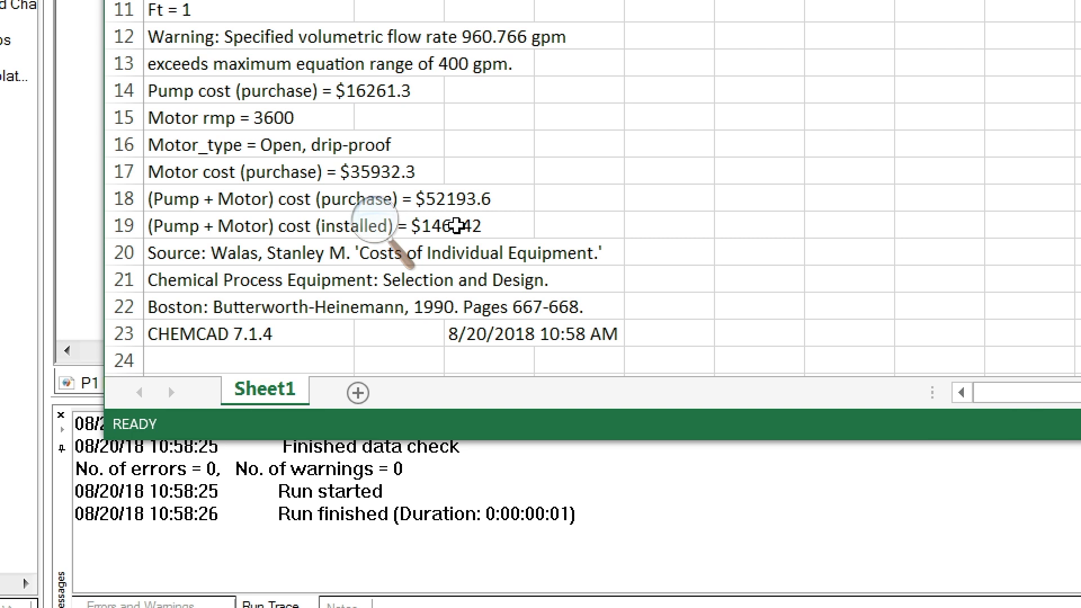
{"action": "scroll", "coordinate": [457, 226], "scroll_direction": "down", "scroll_amount": 4}
{"action": "scroll", "coordinate": [456, 224], "scroll_direction": "up", "scroll_amount": 7}
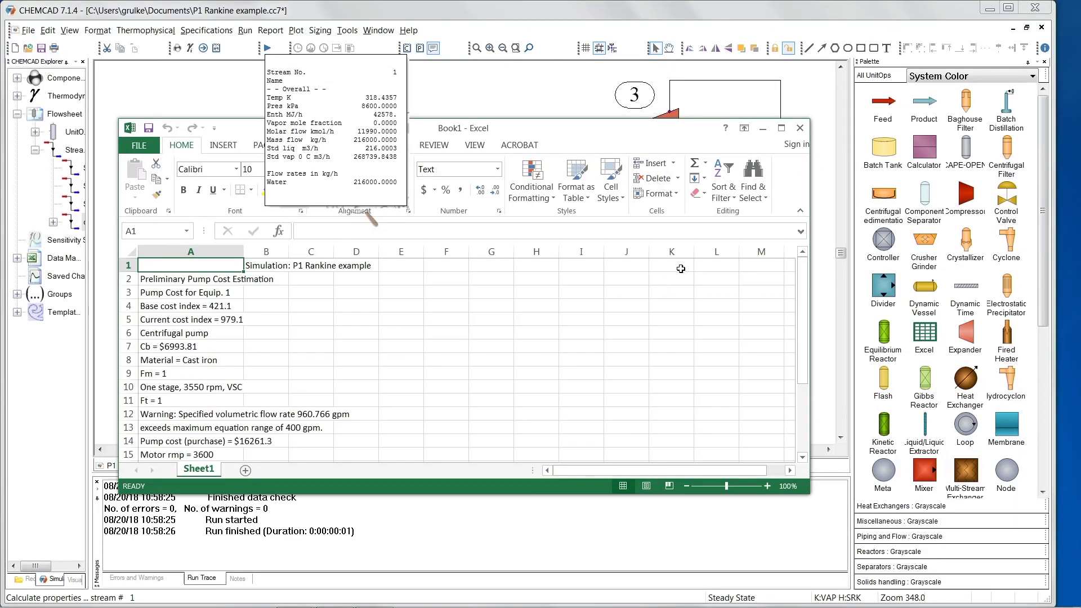
{"action": "left_click", "coordinate": [800, 128]}
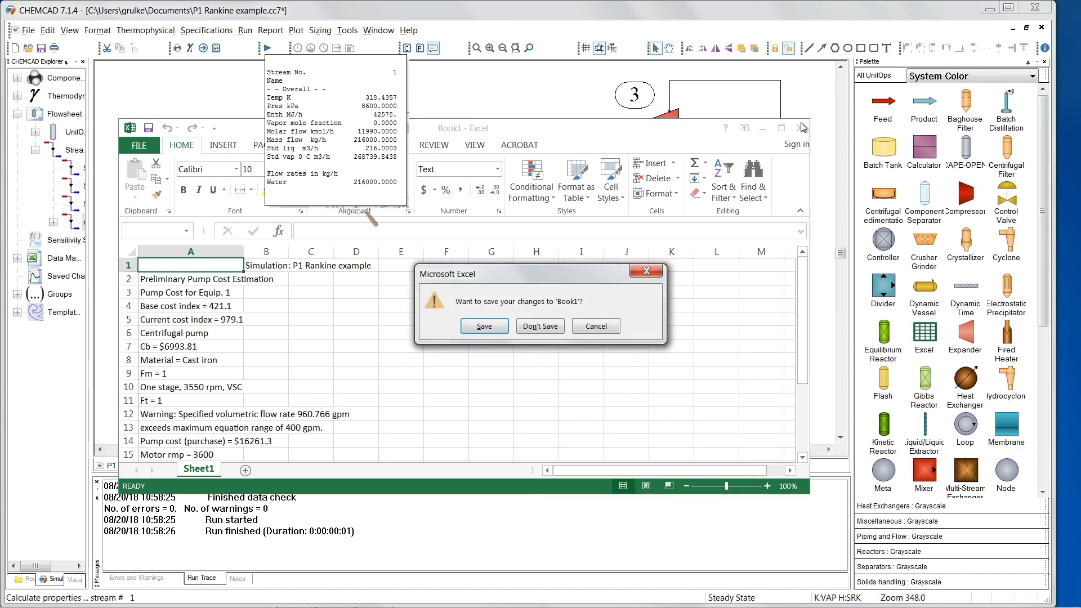
{"action": "left_click", "coordinate": [541, 333]}
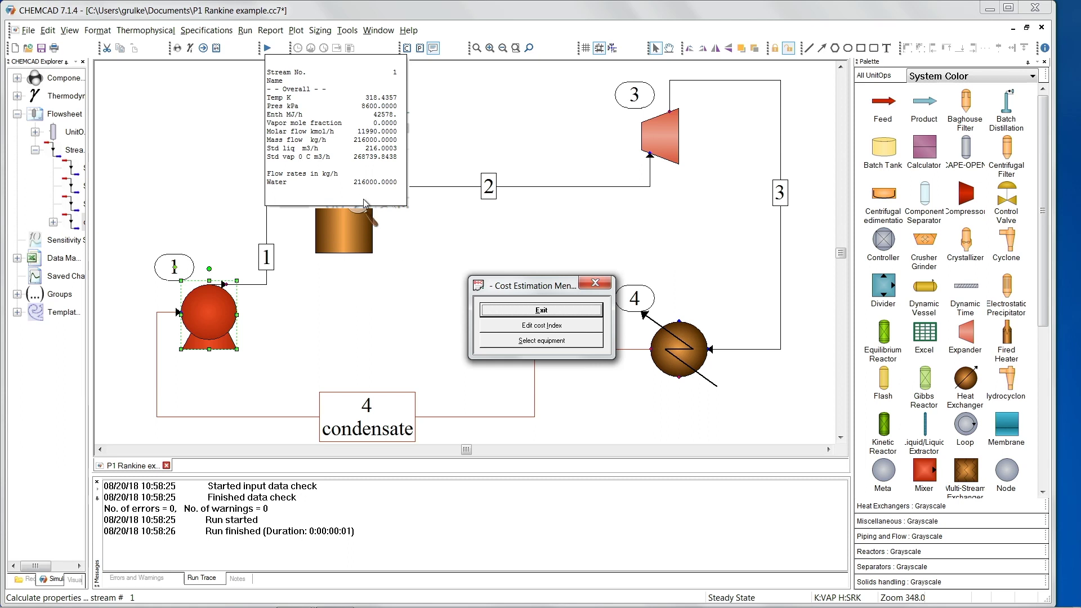
{"action": "left_click", "coordinate": [596, 285]}
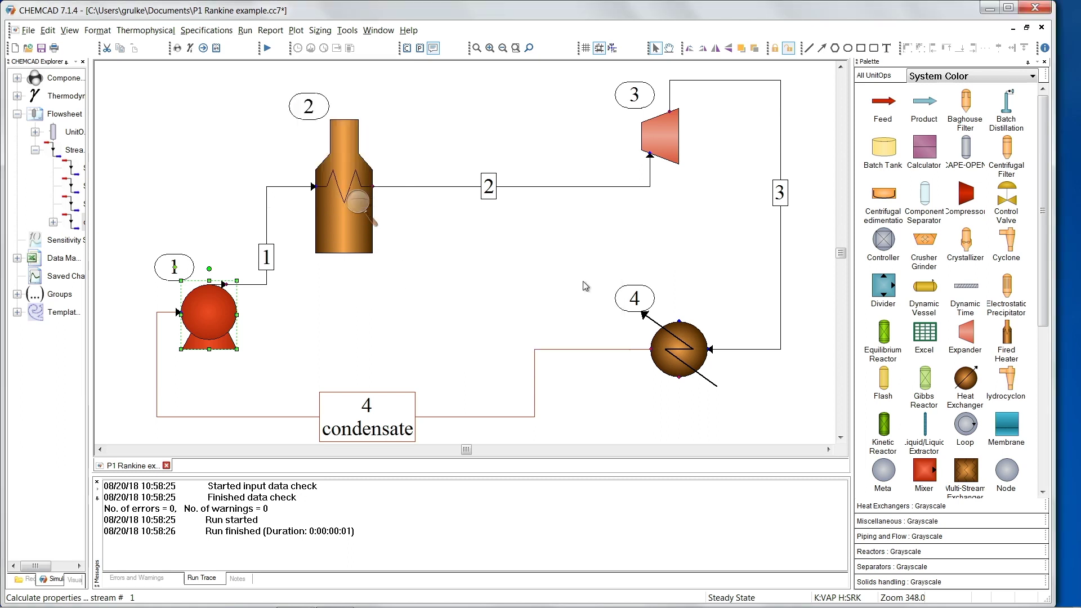
Set the outlet temperature of the fired heater, unit 2, to 773 K.
{"action": "double_click", "coordinate": [345, 237]}
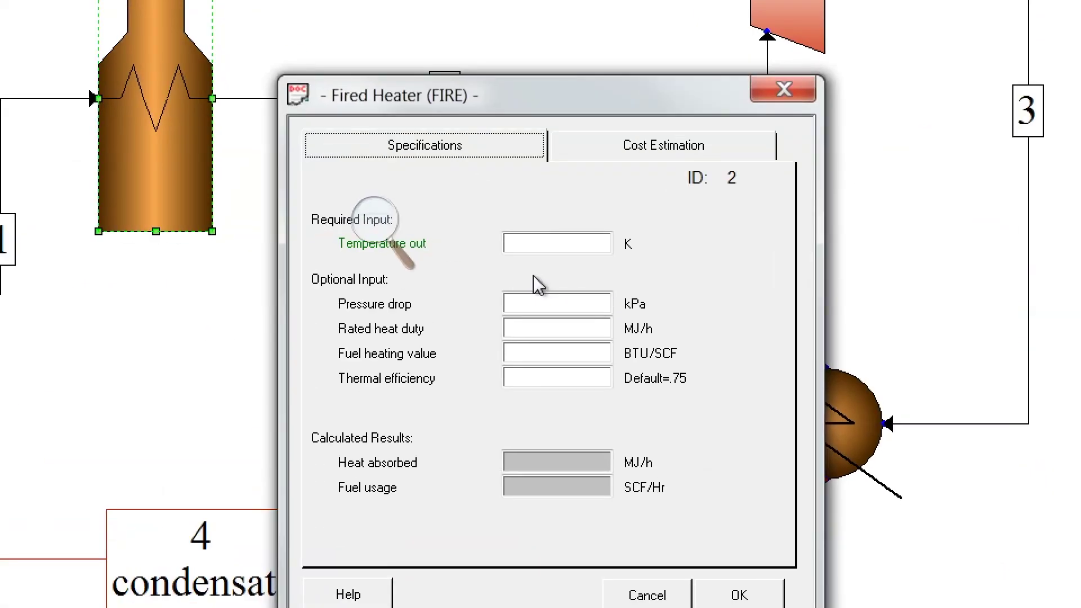
{"action": "left_click", "coordinate": [535, 245]}
{"action": "type", "text": "77"}
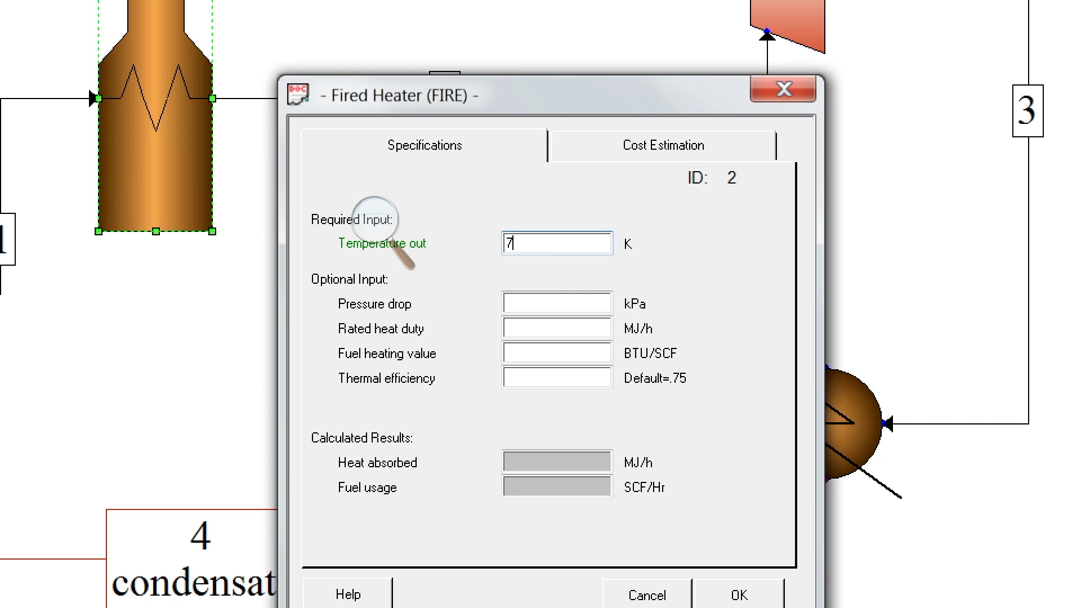
{"action": "type", "text": "3"}
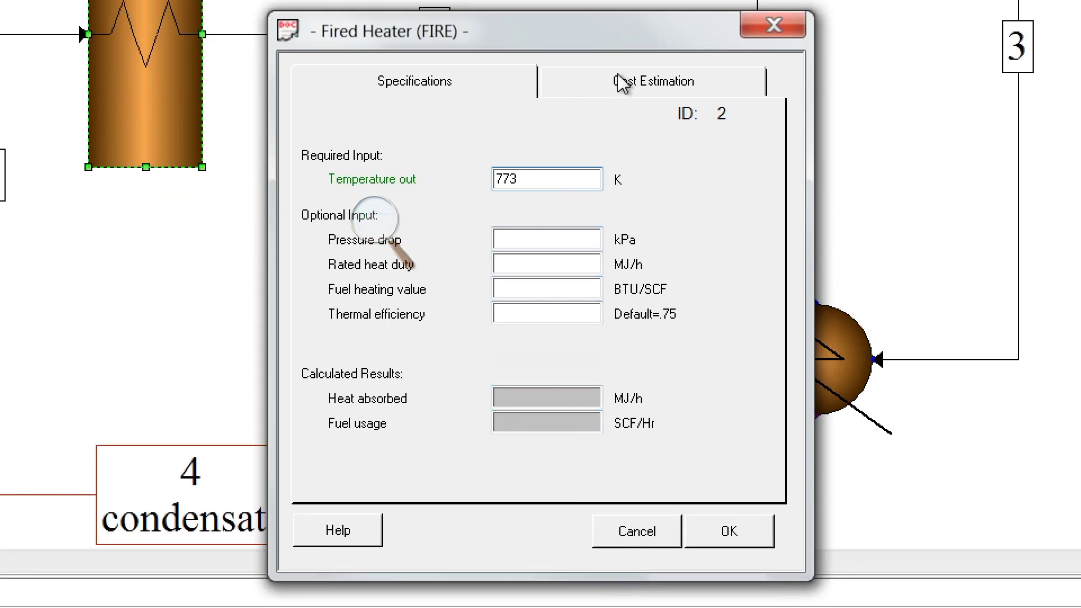
Enable the fired heater's costing report after calculating the unit, accept the data and run only this unit.
{"action": "left_click", "coordinate": [632, 95]}
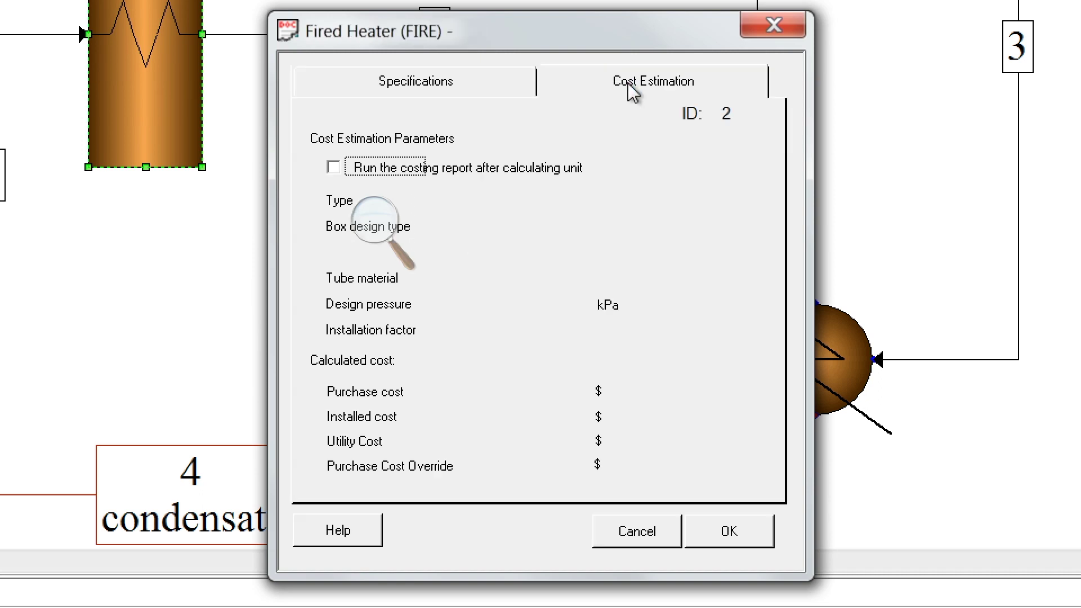
{"action": "left_click", "coordinate": [335, 168]}
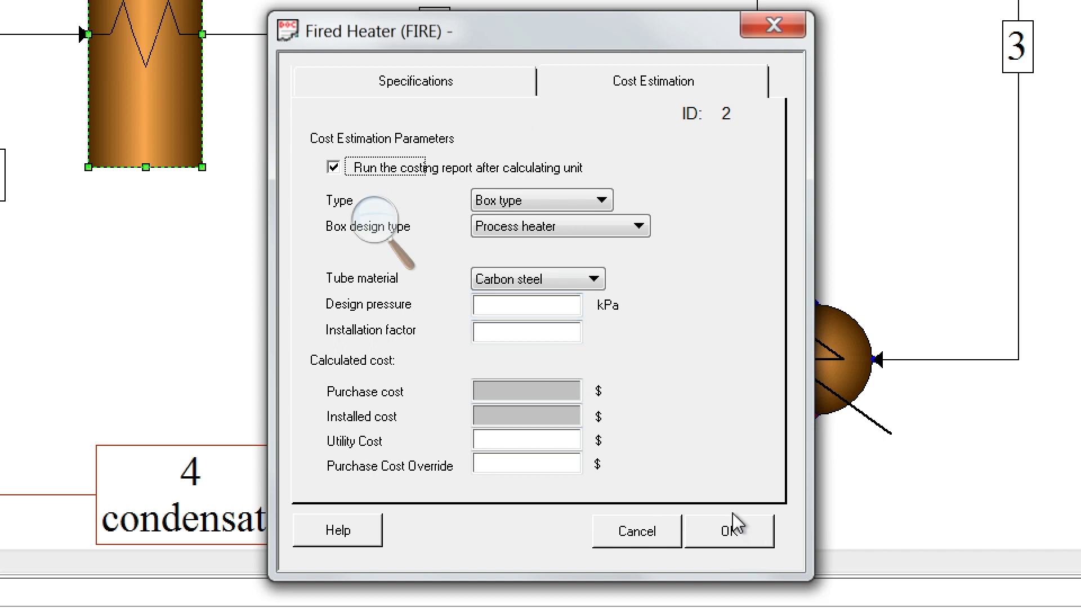
{"action": "left_click", "coordinate": [729, 532]}
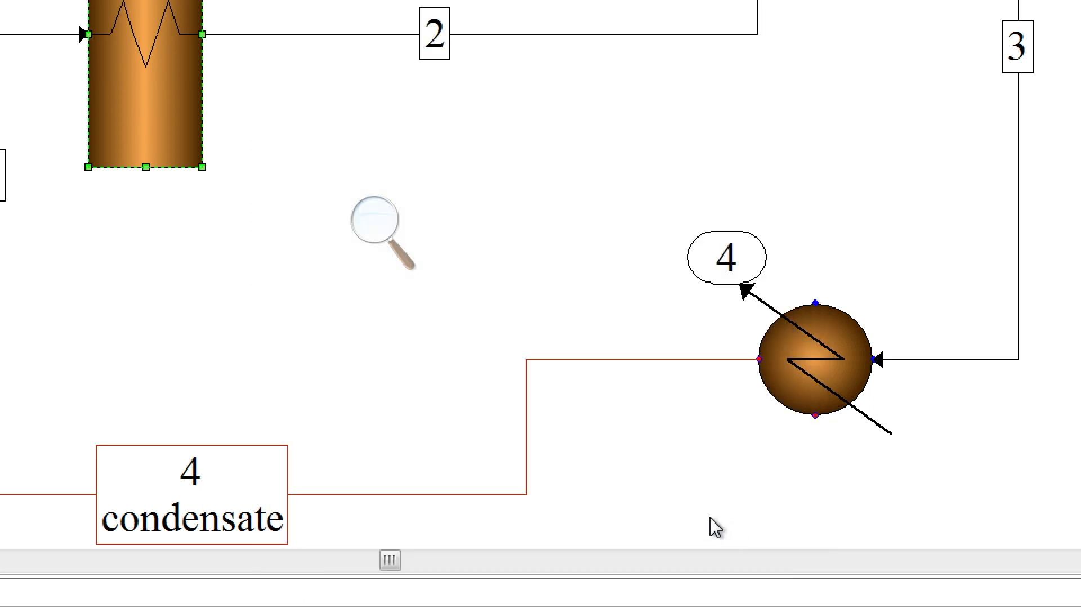
{"action": "right_click", "coordinate": [117, 105]}
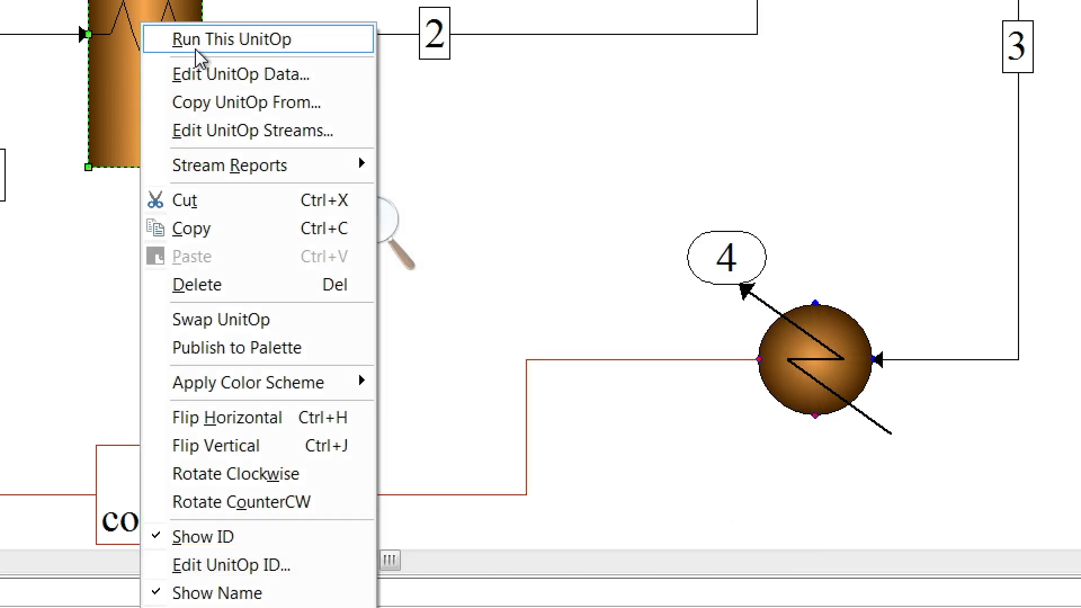
{"action": "left_click", "coordinate": [211, 45]}
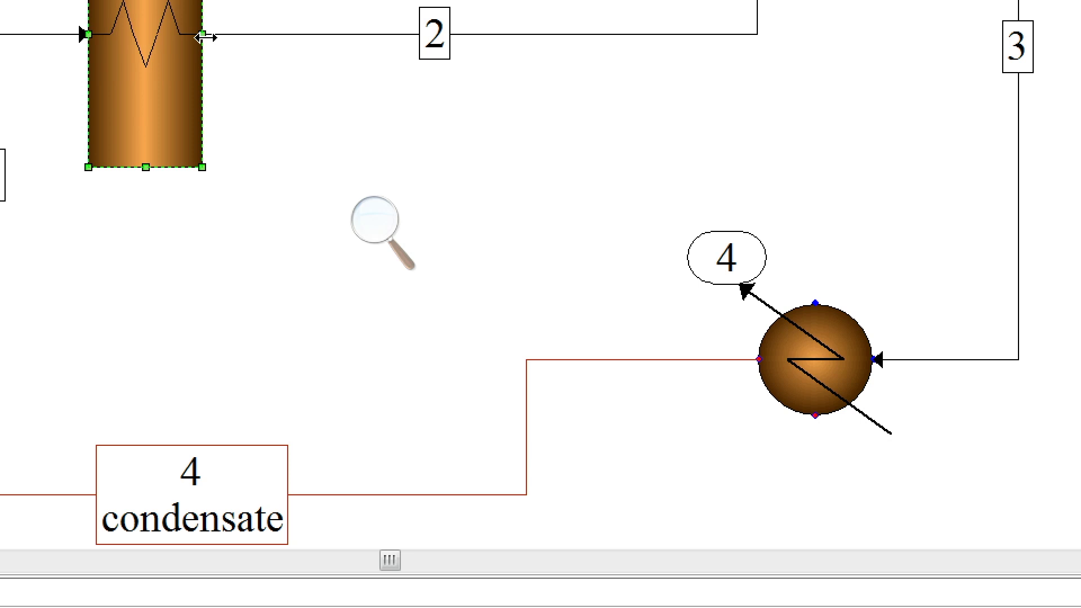
Open stream 2 at the fired heater outlet, examine its calculated properties and close the stream data.
{"action": "mouse_move", "coordinate": [176, 127]}
{"action": "mouse_move", "coordinate": [172, 65]}
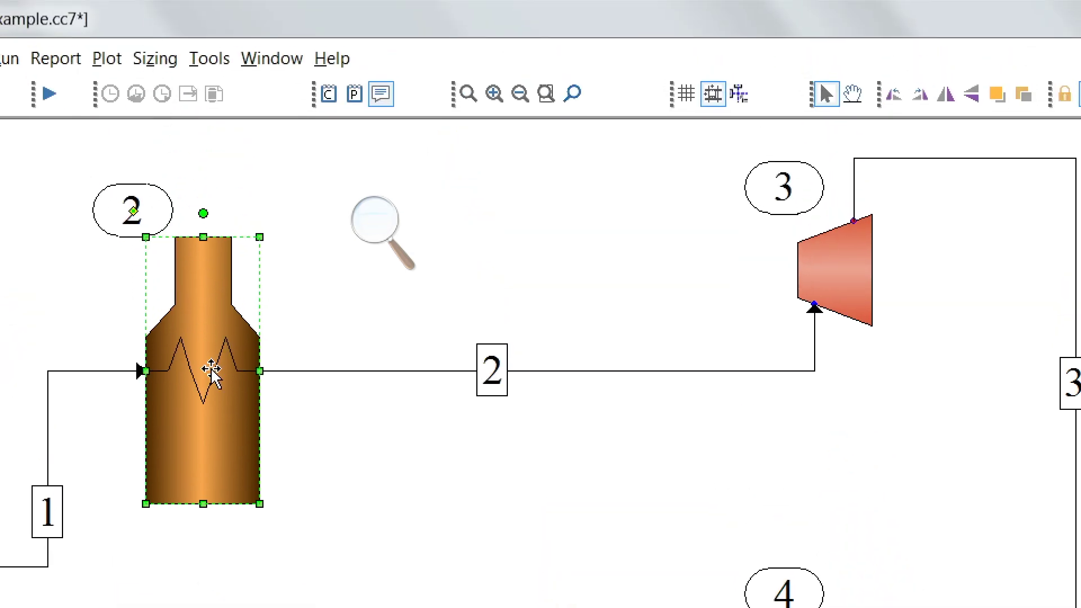
{"action": "mouse_move", "coordinate": [212, 370]}
{"action": "left_click", "coordinate": [493, 376]}
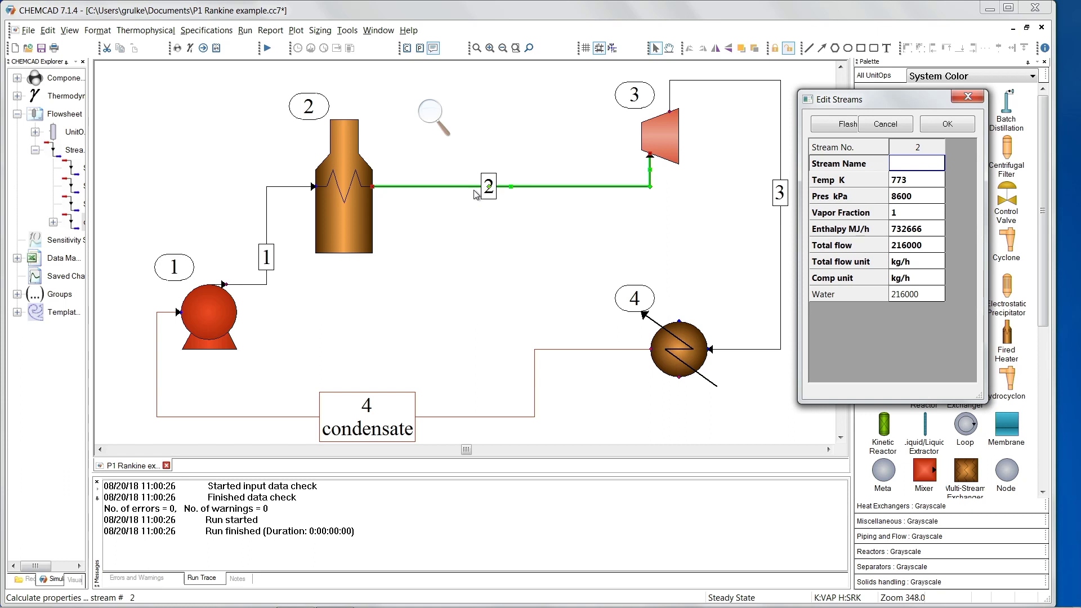
{"action": "left_click_drag", "start_coordinate": [901, 99], "coordinate": [675, 84]}
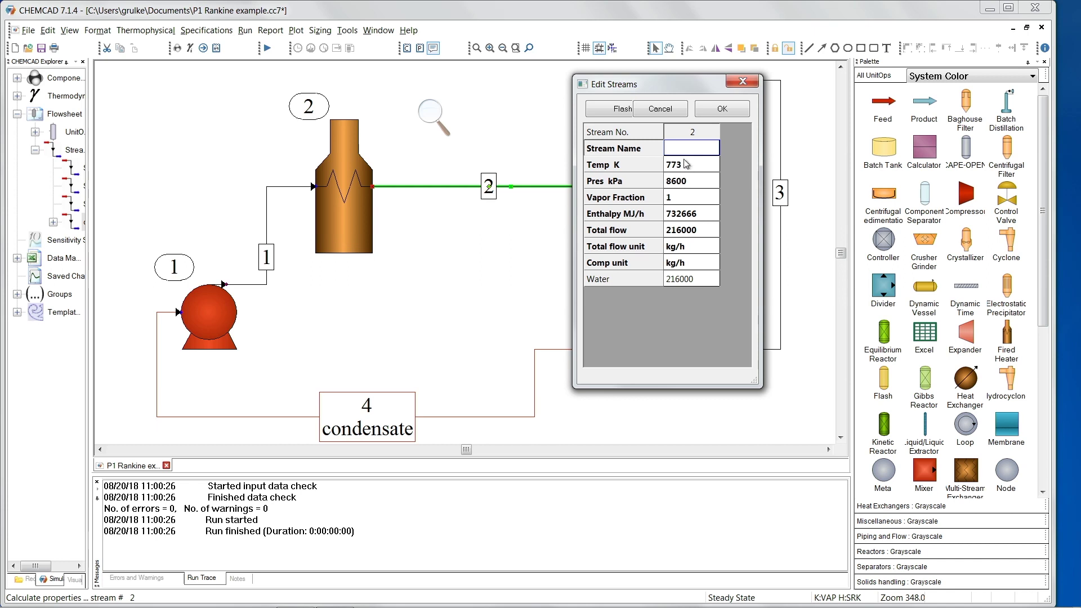
{"action": "left_click", "coordinate": [712, 113]}
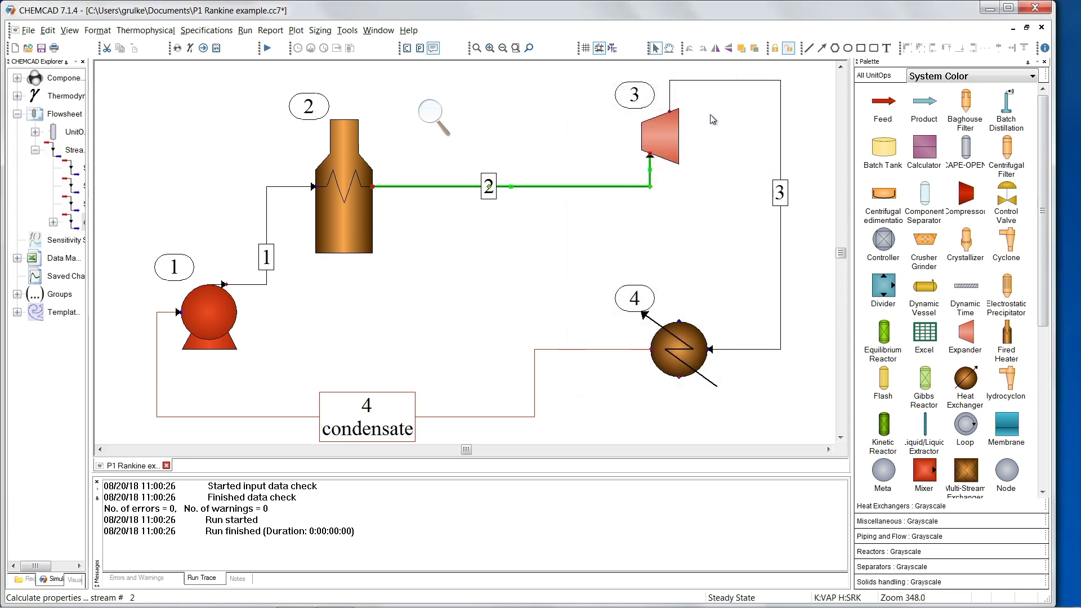
Specify the expander, unit 3, with an efficiency of 1 and an outlet pressure of 10 kPa.
{"action": "double_click", "coordinate": [665, 148]}
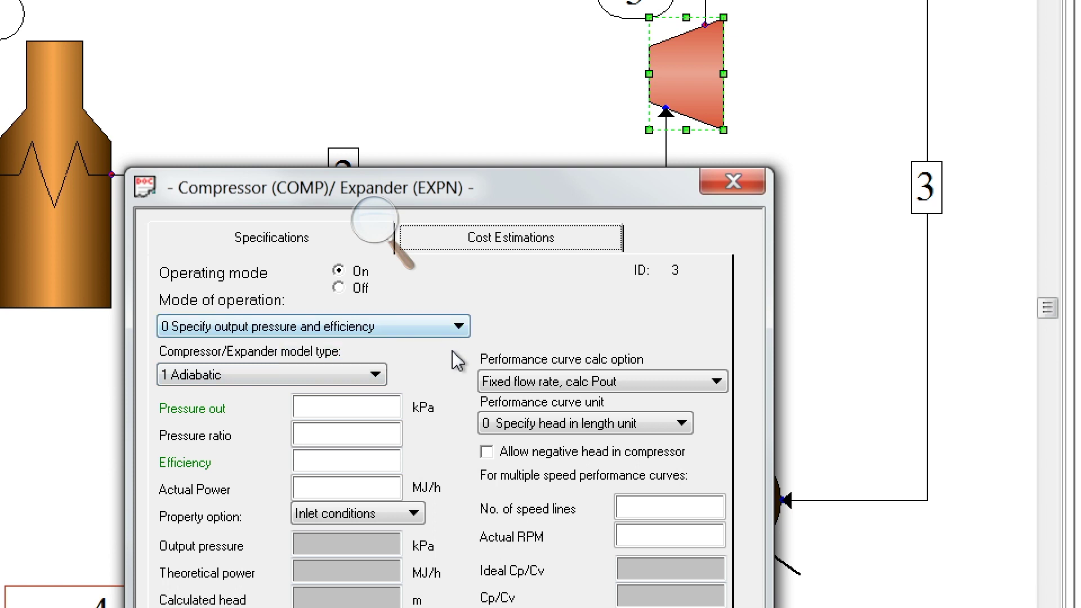
{"action": "left_click", "coordinate": [313, 462]}
{"action": "type", "text": "1"}
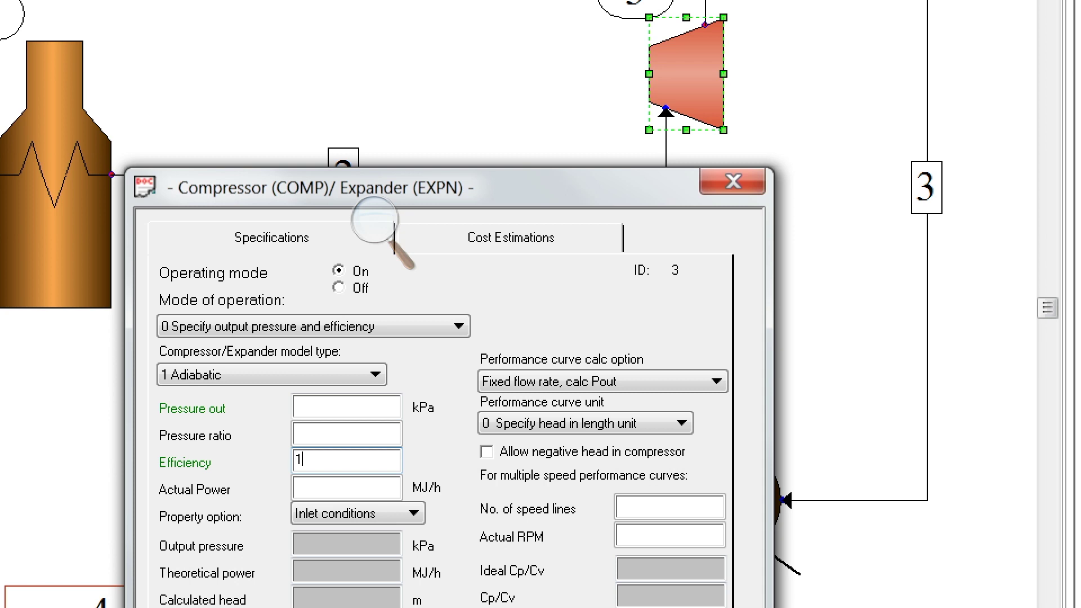
{"action": "left_click", "coordinate": [316, 406]}
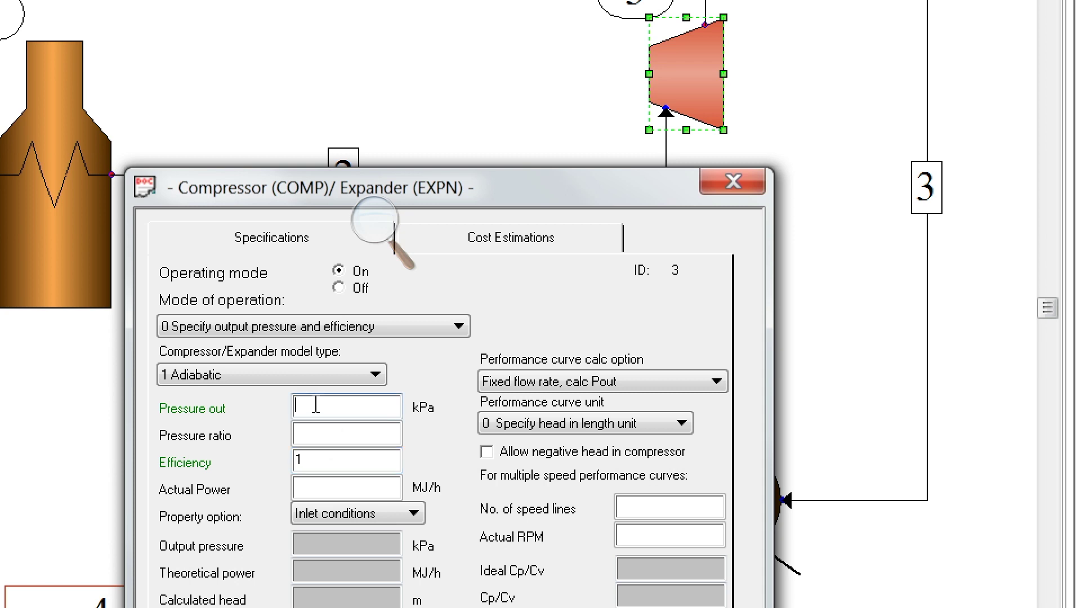
{"action": "type", "text": "10"}
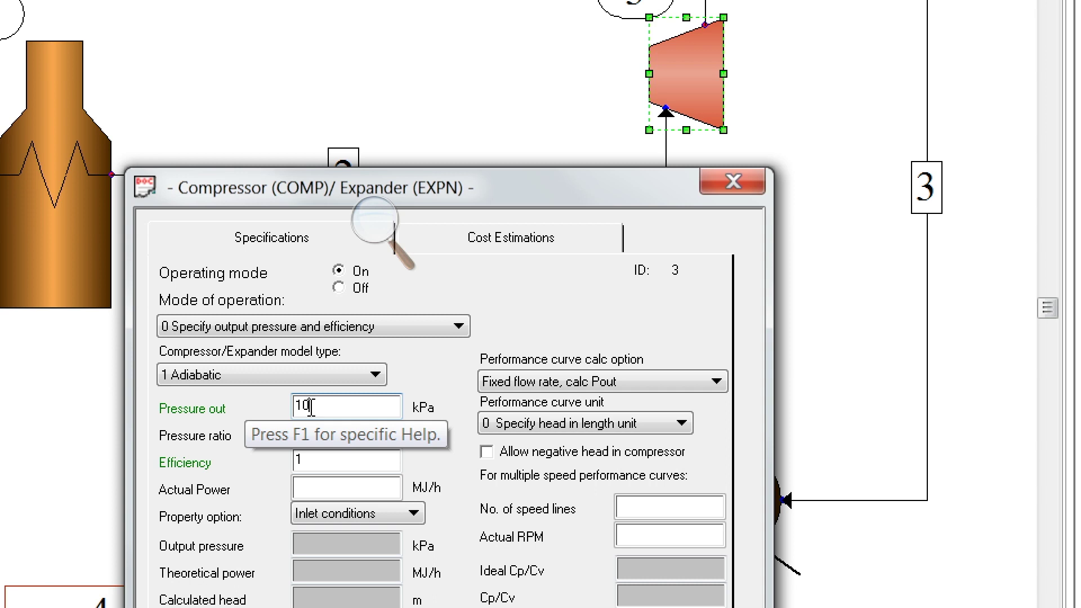
Review the expander's available modes of operation and model types, keeping output pressure and efficiency mode and the adiabatic model.
{"action": "left_click", "coordinate": [458, 329]}
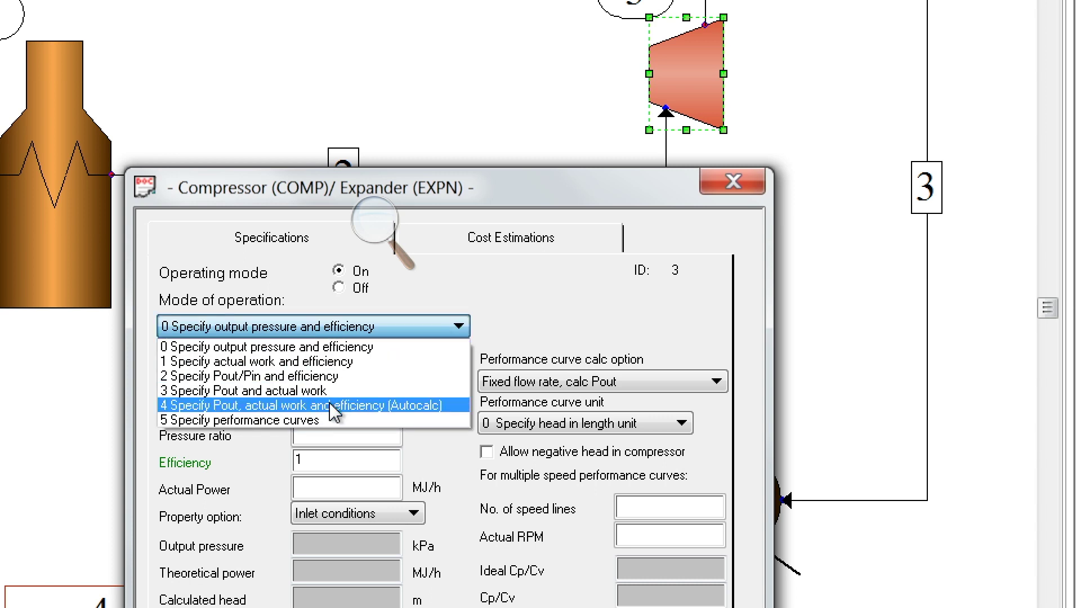
{"action": "left_click", "coordinate": [465, 333]}
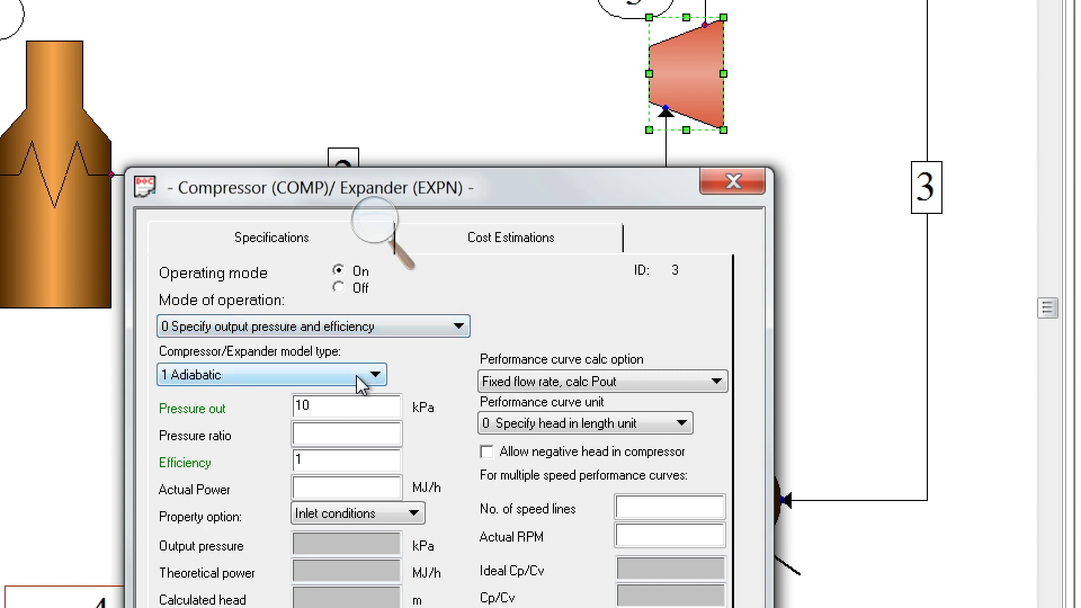
{"action": "left_click", "coordinate": [377, 375]}
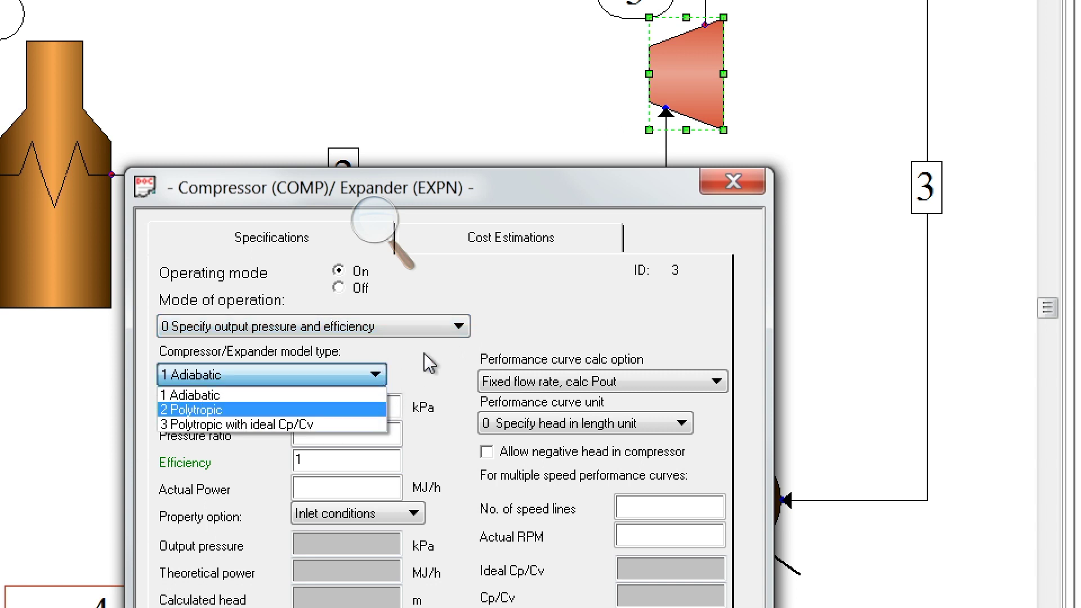
{"action": "left_click", "coordinate": [377, 375]}
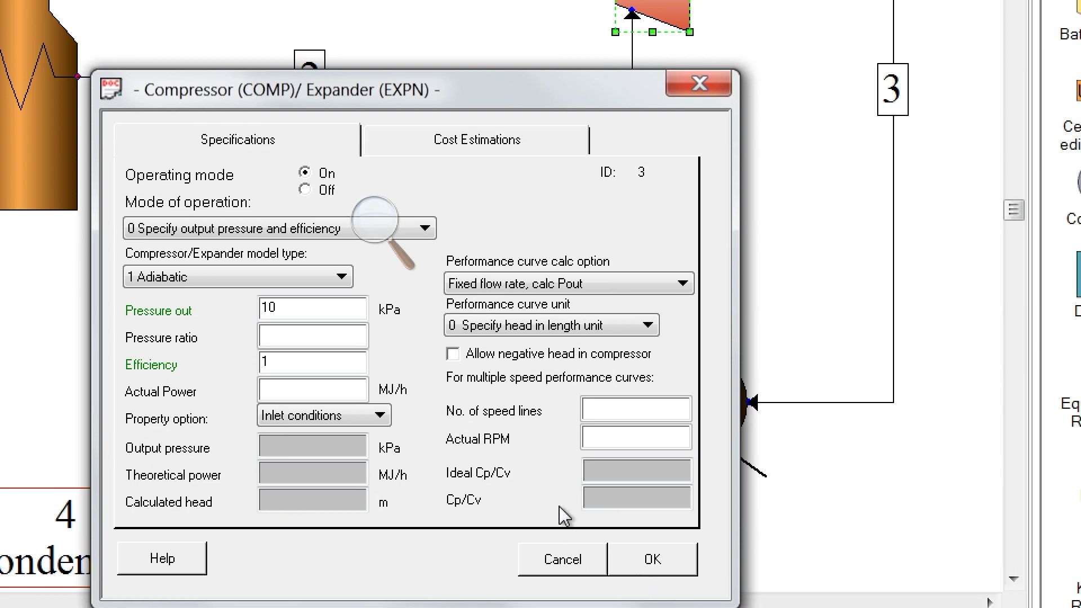
Enable the expander's costing report after calculating the unit, accept the data and run only this unit.
{"action": "left_click", "coordinate": [445, 141]}
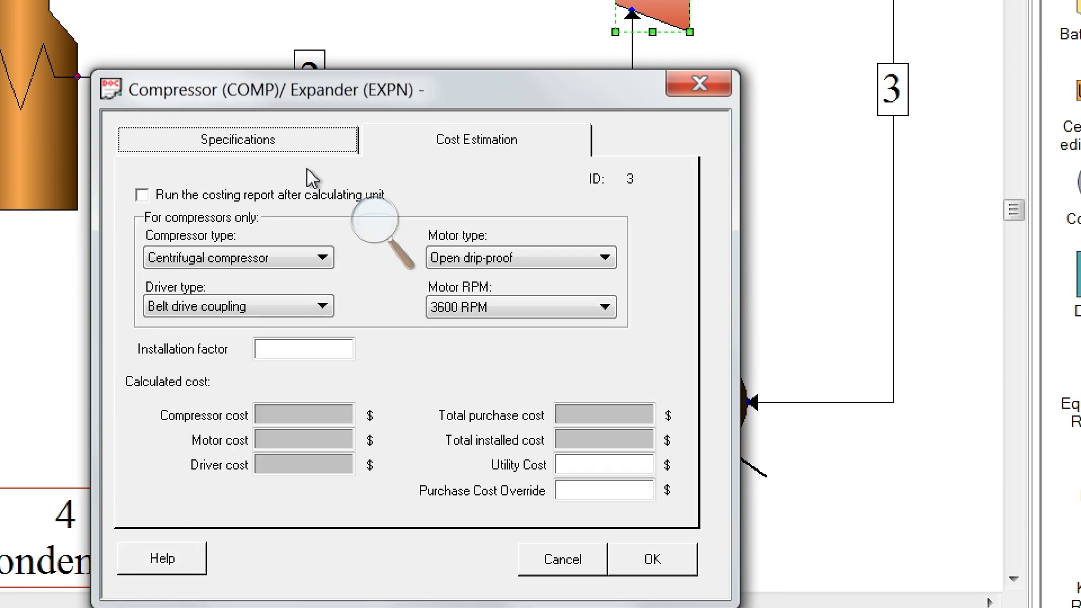
{"action": "left_click", "coordinate": [141, 195]}
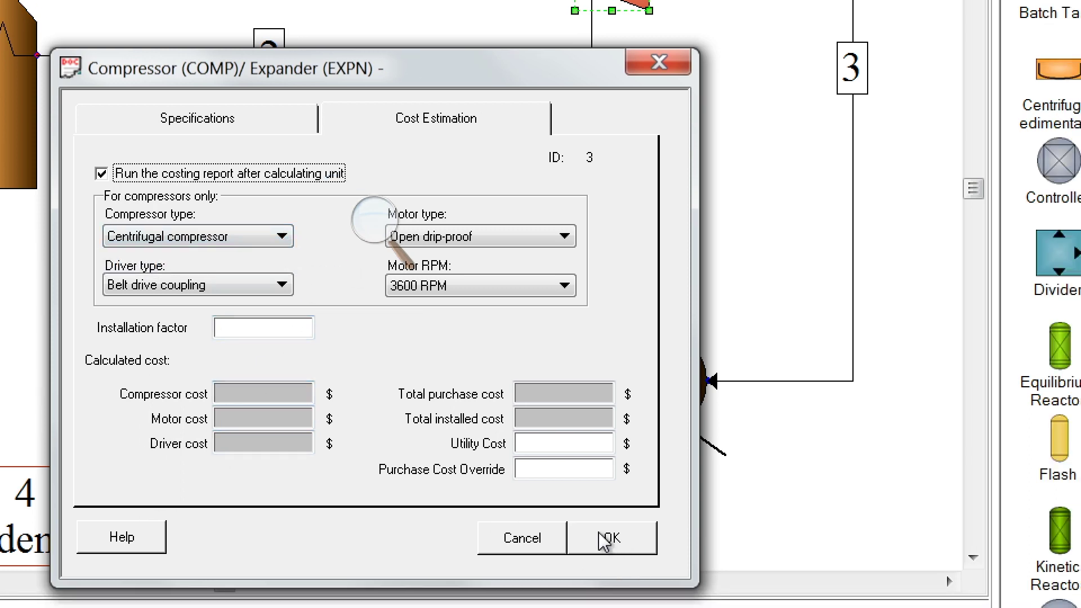
{"action": "left_click", "coordinate": [650, 558]}
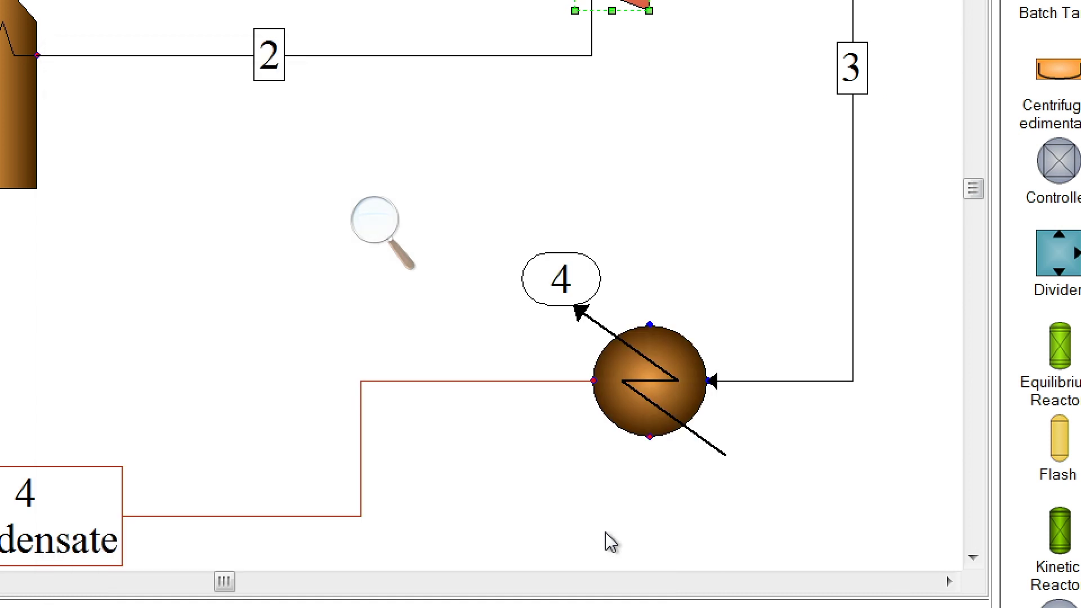
{"action": "scroll", "coordinate": [610, 209], "scroll_direction": "down", "scroll_amount": 3}
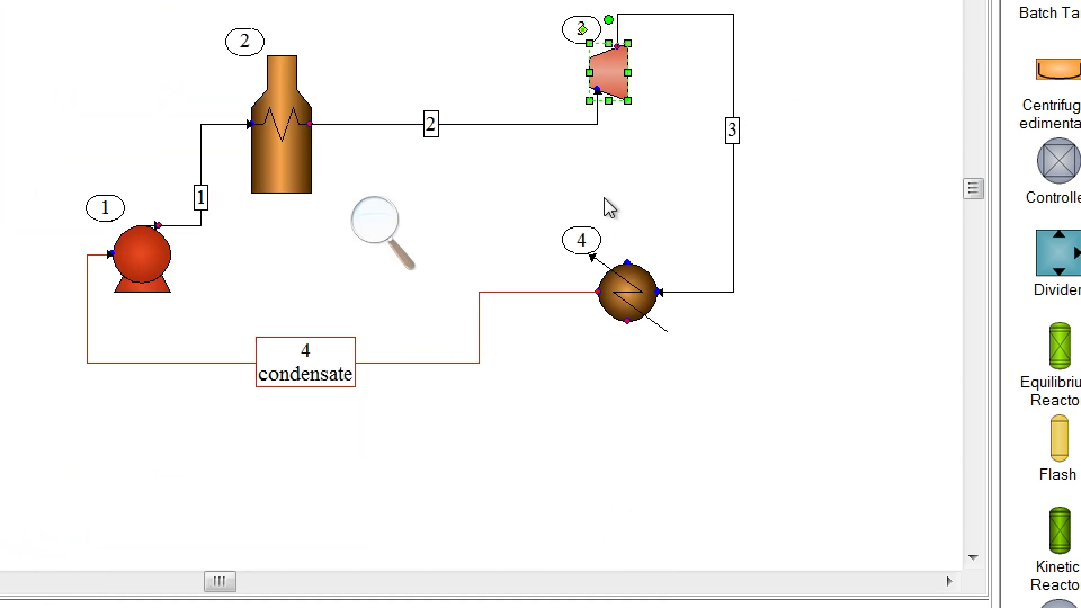
{"action": "scroll", "coordinate": [609, 70], "scroll_direction": "down", "scroll_amount": 1}
{"action": "right_click", "coordinate": [611, 73]}
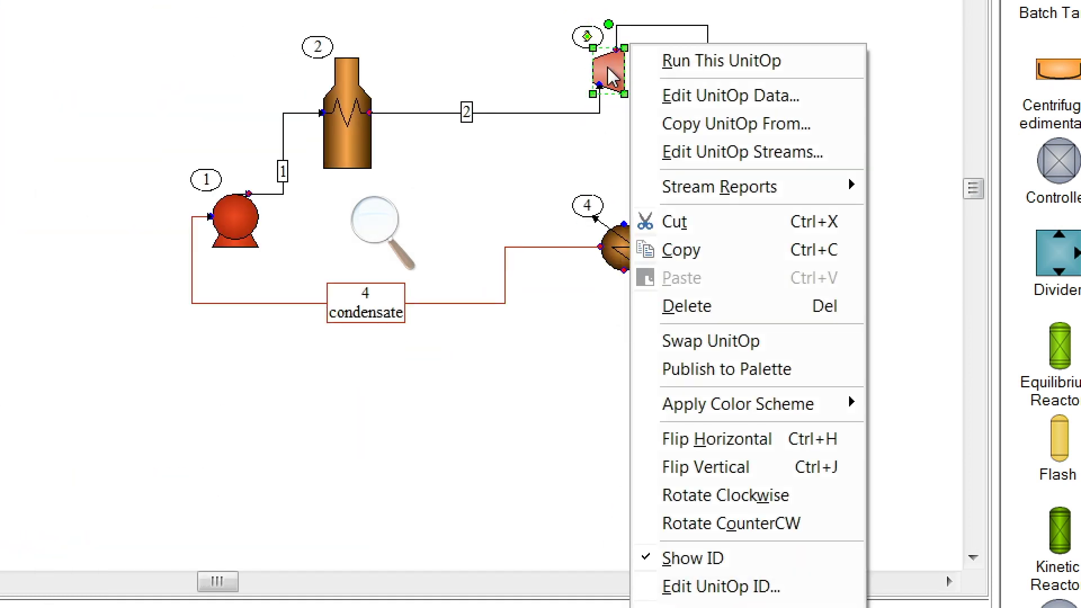
{"action": "left_click", "coordinate": [678, 72]}
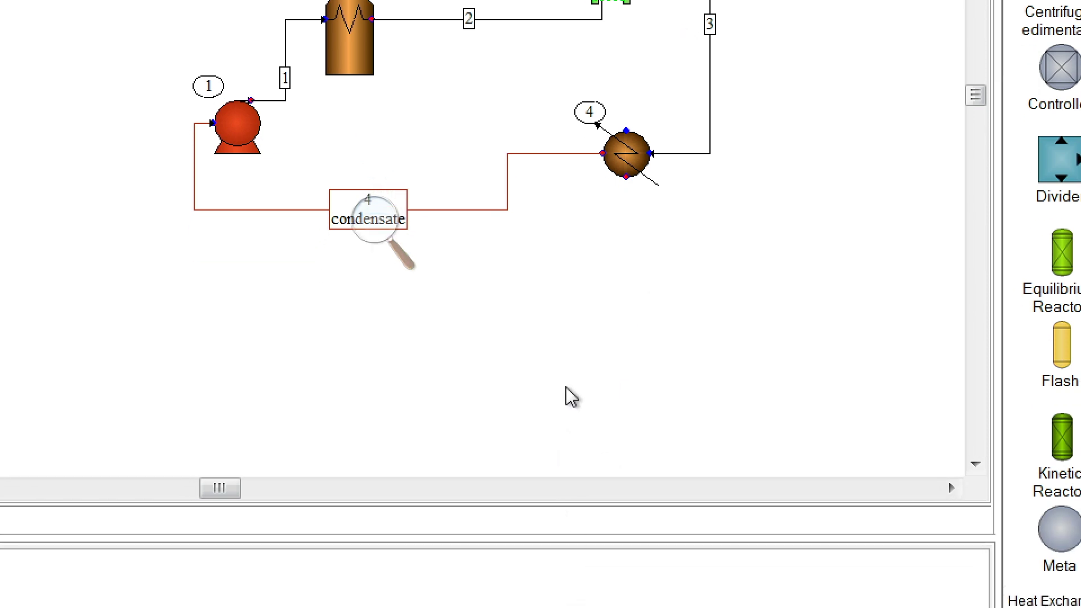
Open stream 3 at the expander outlet, examine its calculated properties and close the stream data.
{"action": "mouse_move", "coordinate": [192, 599]}
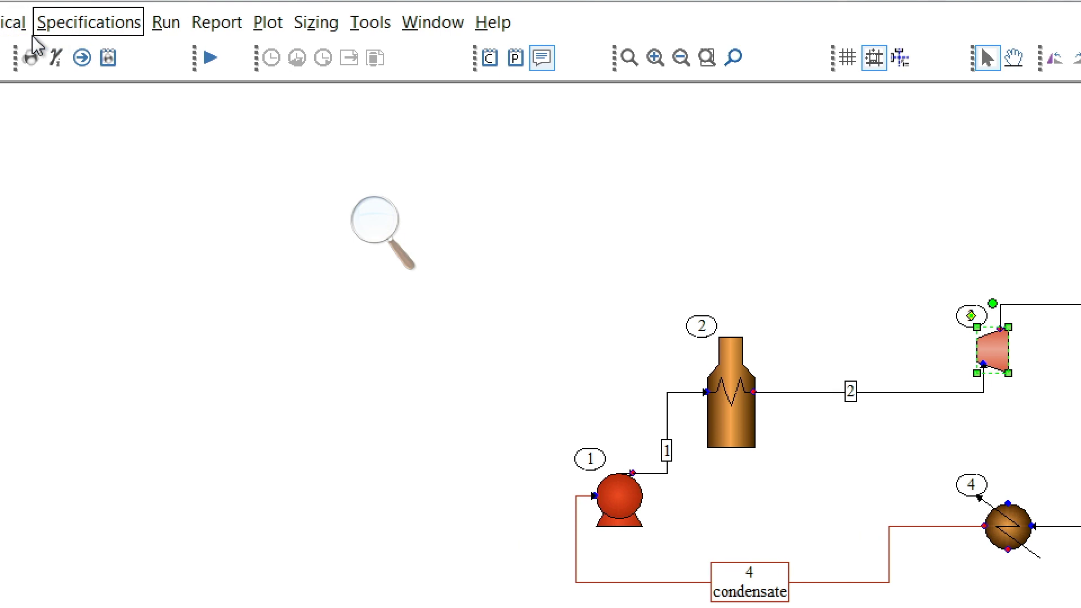
{"action": "left_click", "coordinate": [14, 31]}
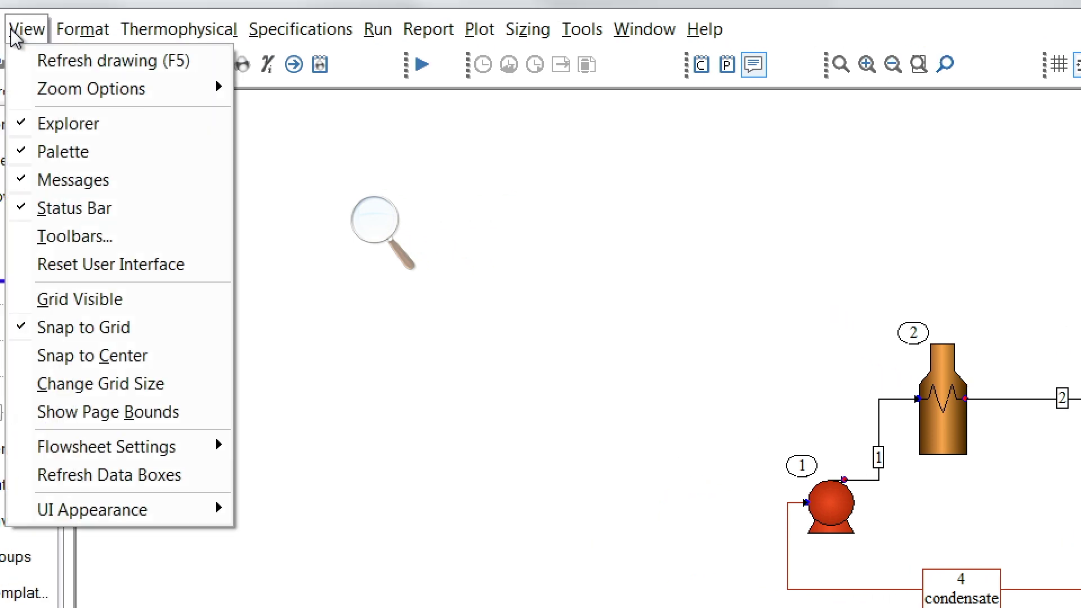
{"action": "mouse_move", "coordinate": [130, 100]}
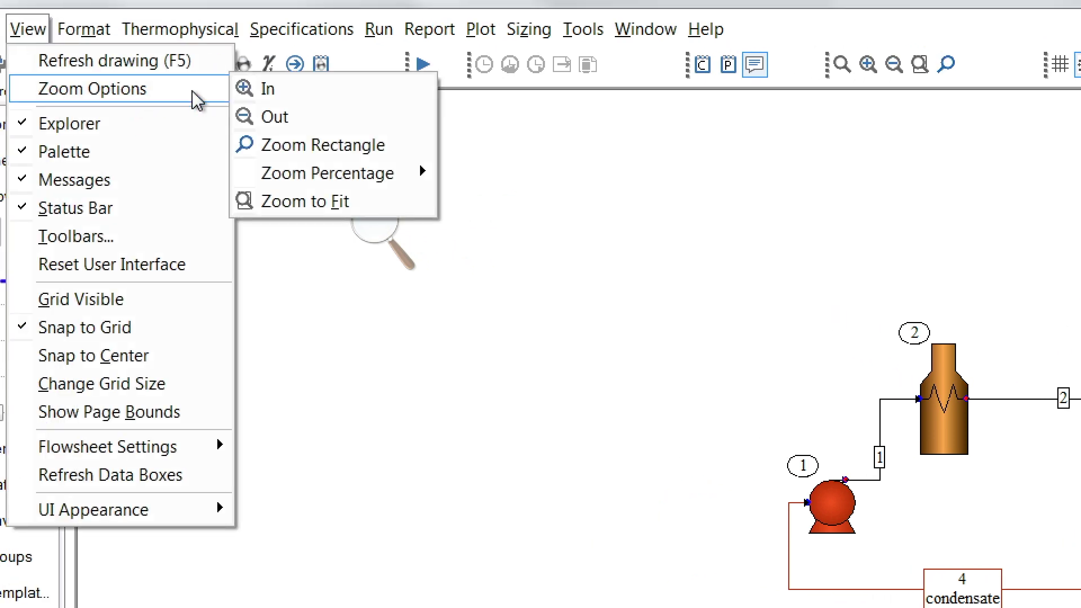
{"action": "left_click", "coordinate": [351, 201]}
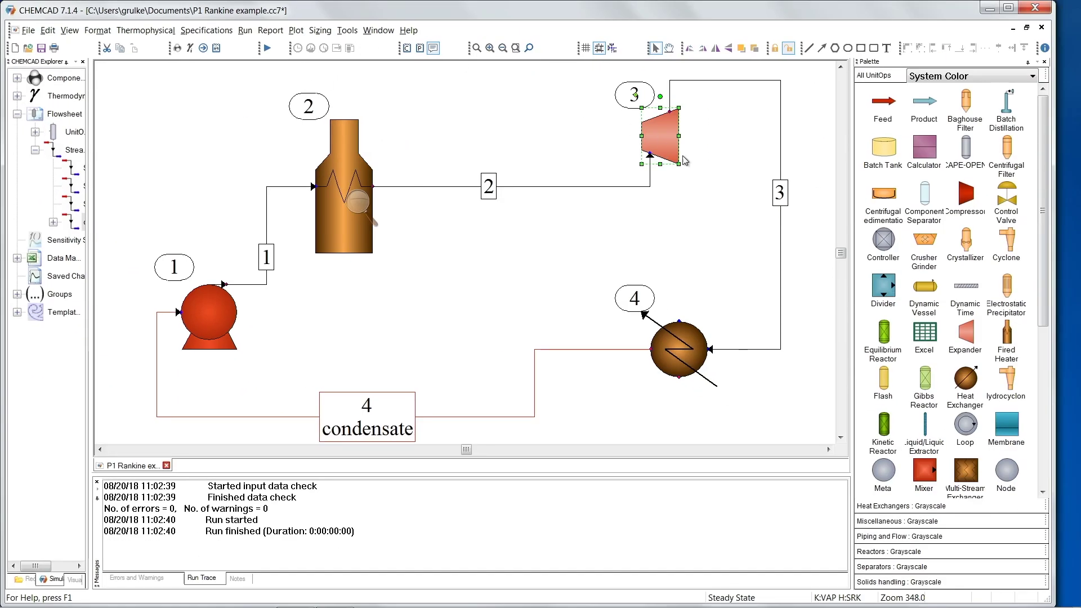
{"action": "double_click", "coordinate": [780, 196]}
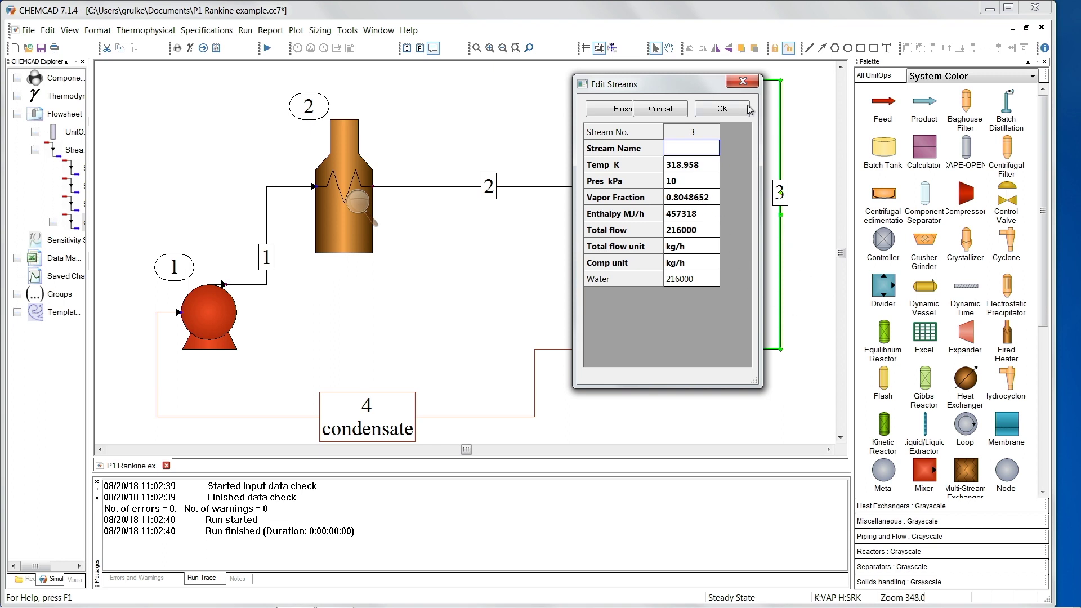
{"action": "left_click", "coordinate": [742, 82]}
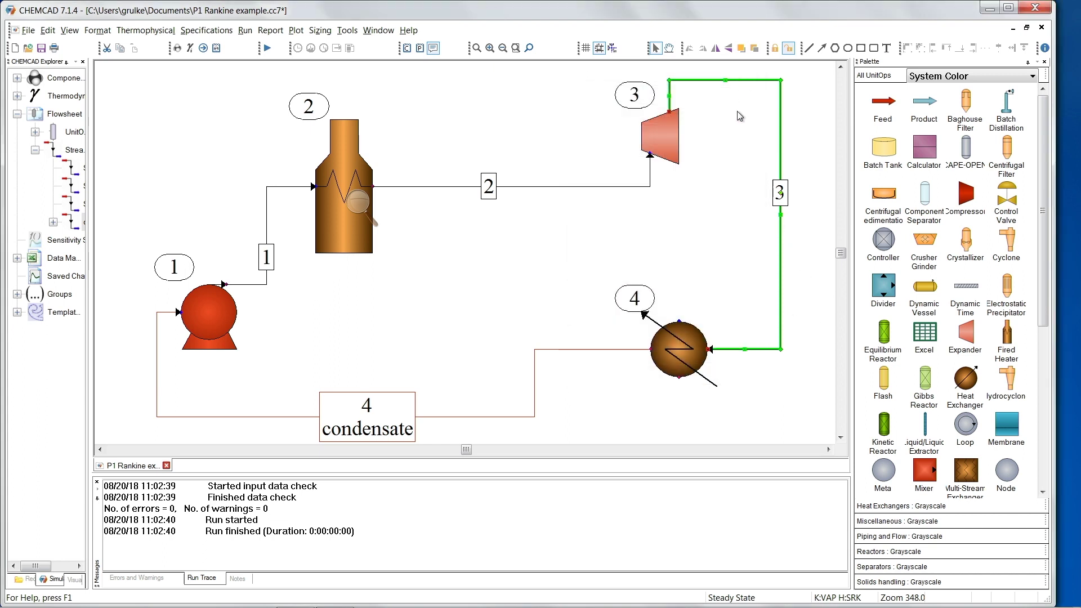
Open the heat exchanger, unit 4, and set the vapor fraction of stream 4 to 0.0001.
{"action": "double_click", "coordinate": [698, 352]}
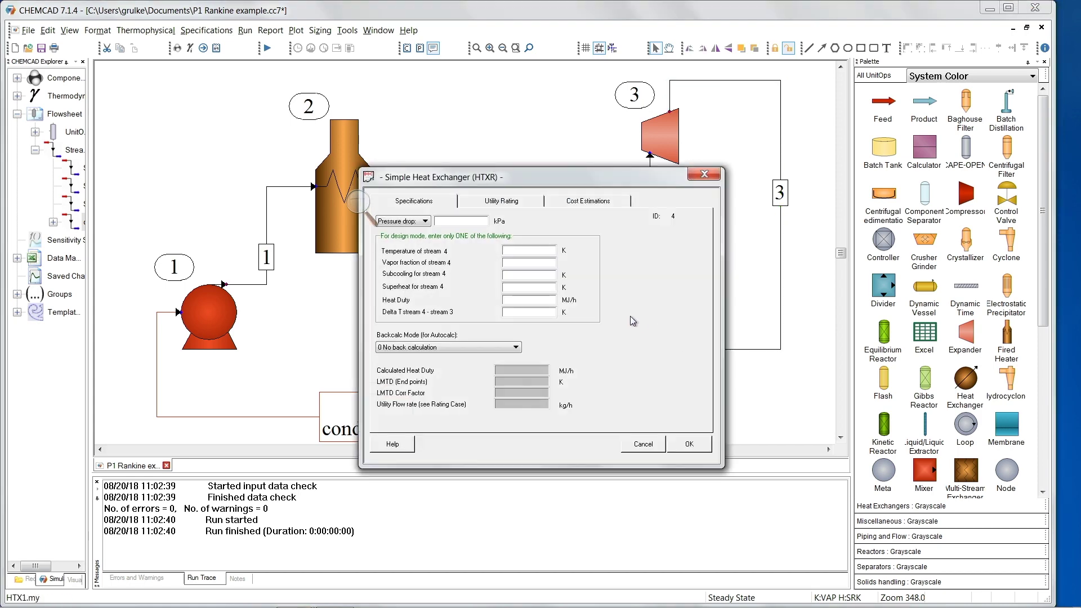
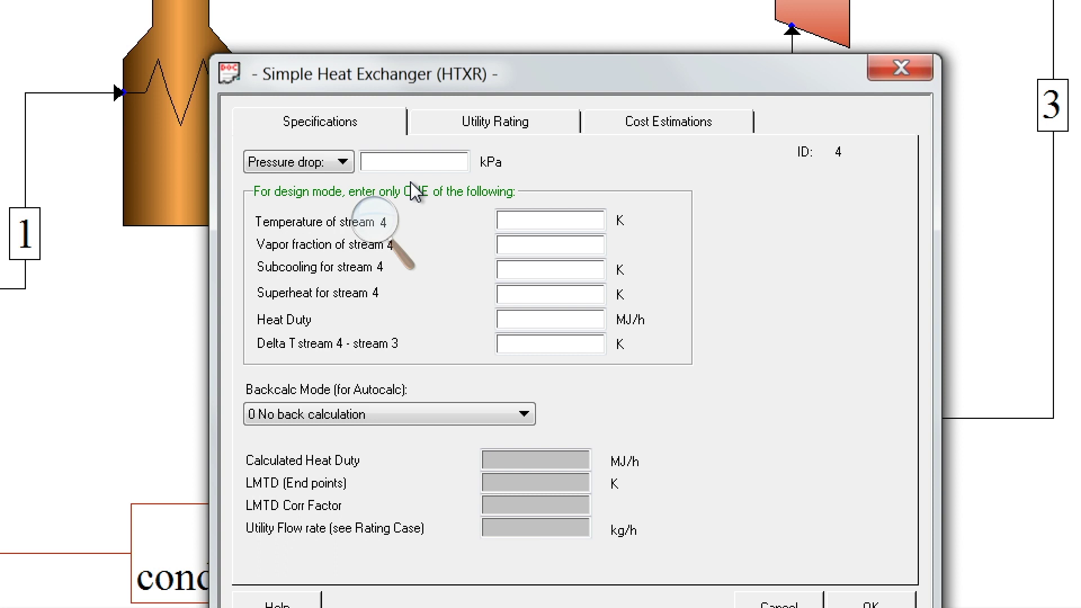
{"action": "left_click", "coordinate": [531, 245]}
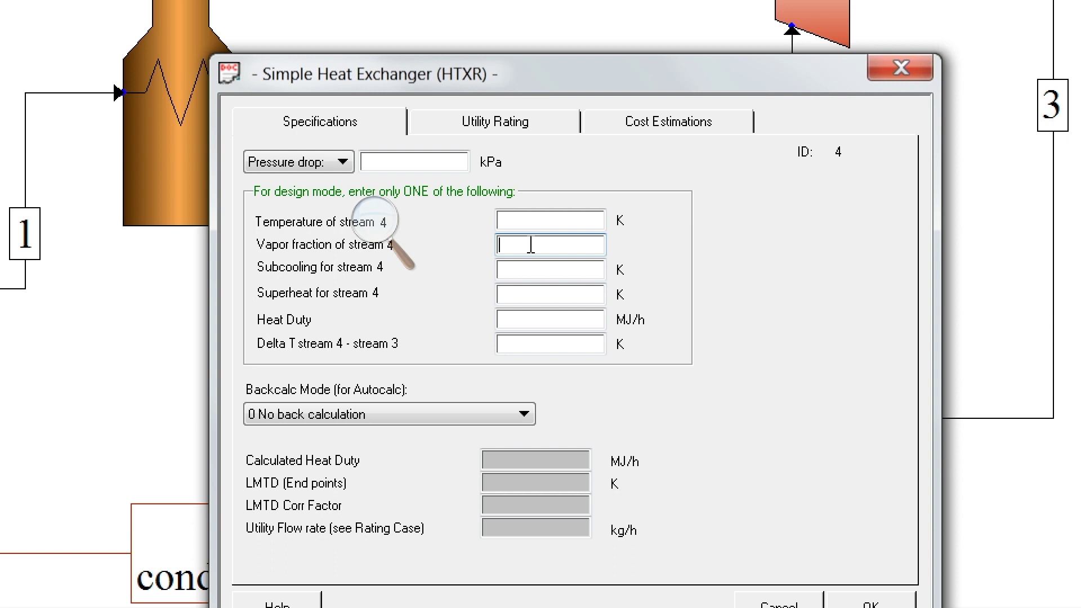
{"action": "type", "text": ".000"}
Enable the heat exchanger's costing report with the shell and tube model, accept the data and run only this unit.
{"action": "left_click", "coordinate": [516, 123]}
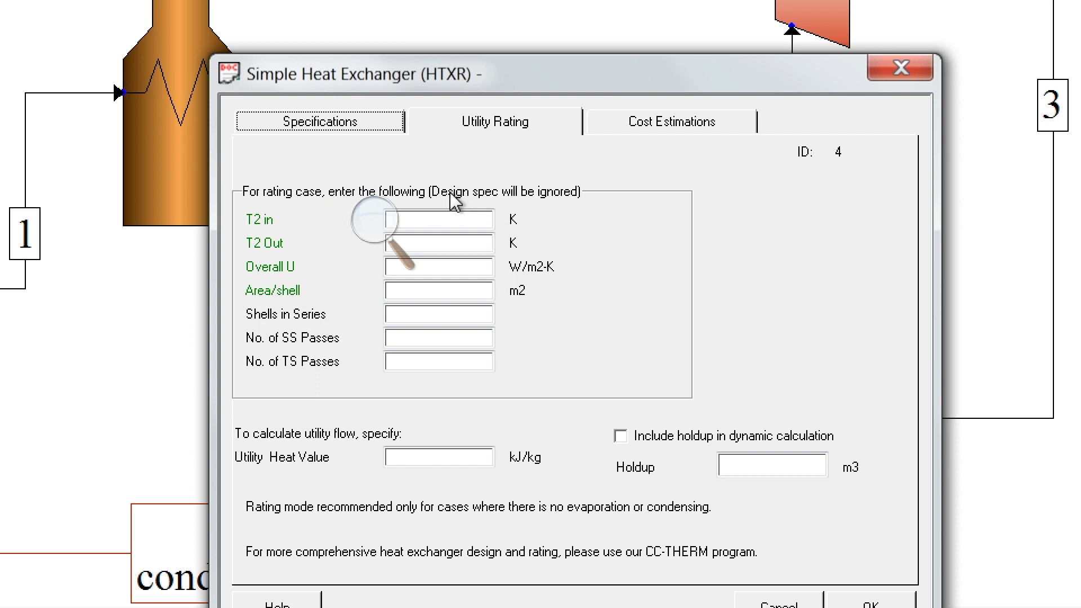
{"action": "left_click", "coordinate": [677, 121]}
{"action": "left_click", "coordinate": [261, 184]}
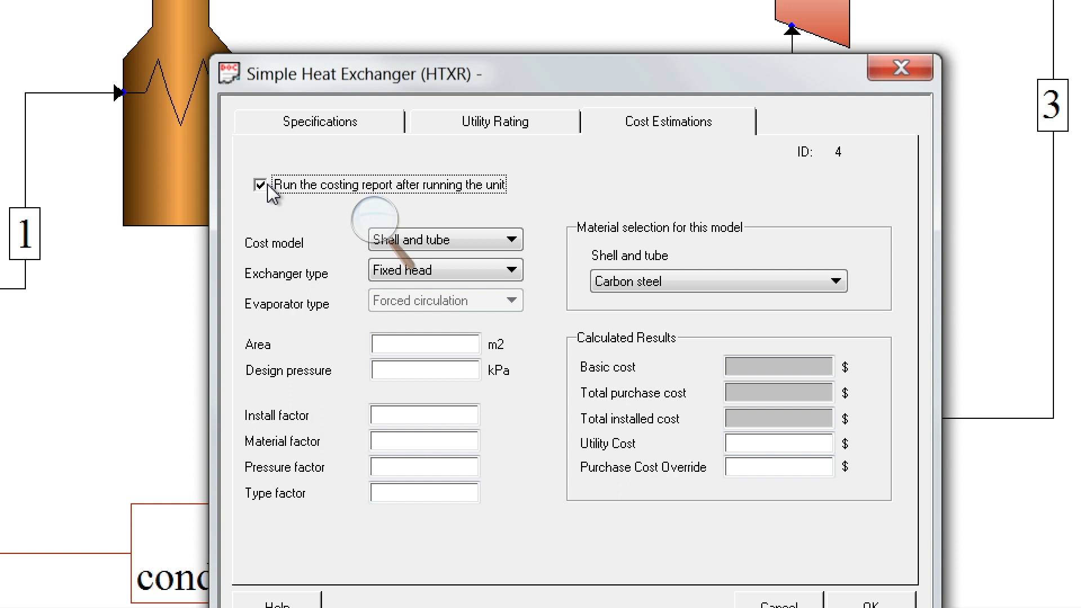
{"action": "left_click", "coordinate": [903, 67]}
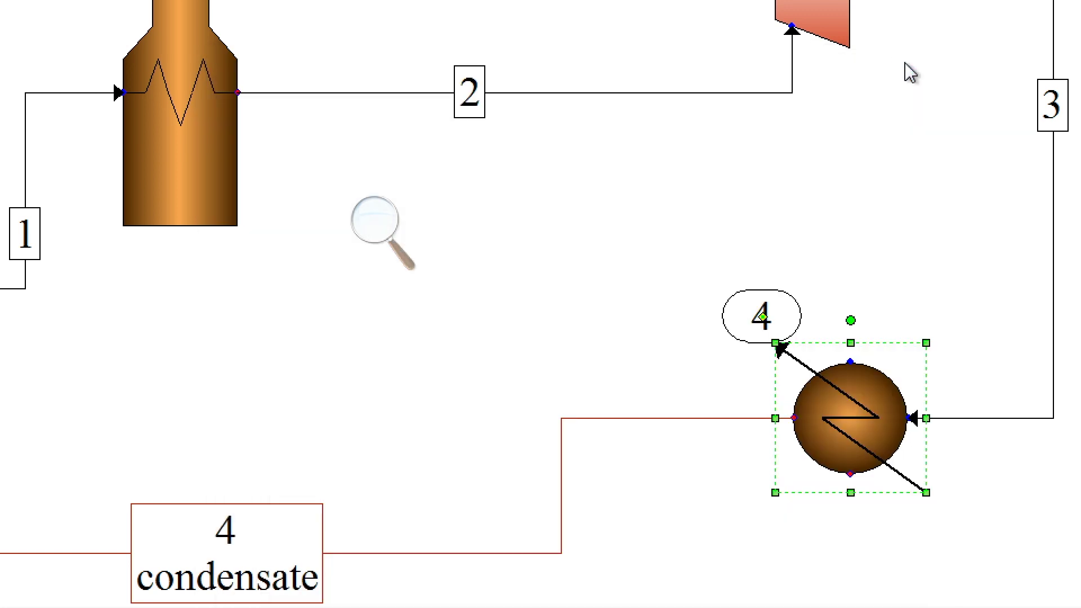
{"action": "right_click", "coordinate": [857, 418]}
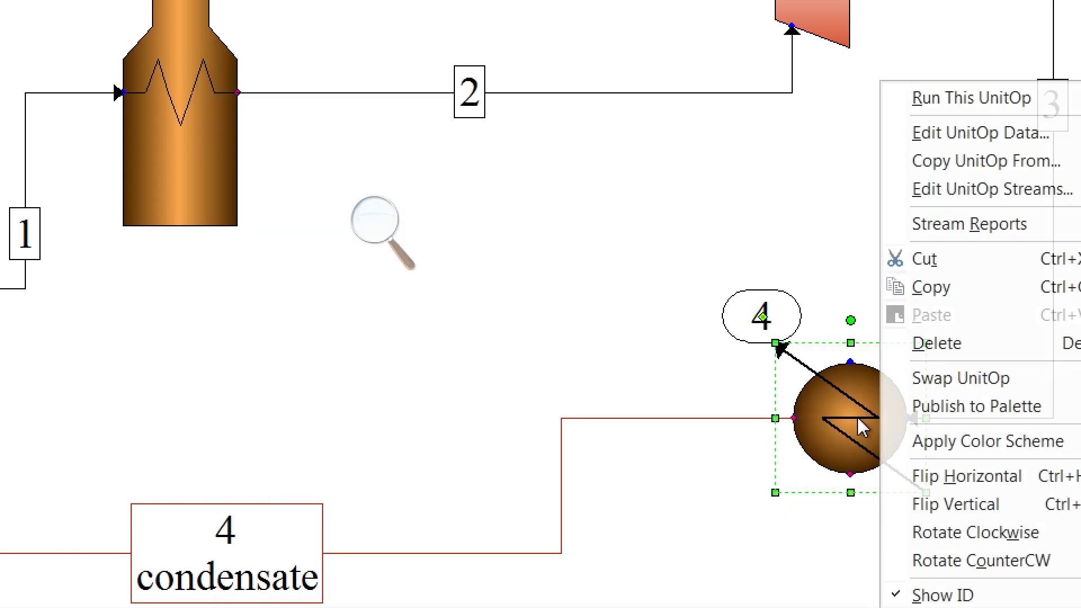
{"action": "left_click", "coordinate": [927, 102]}
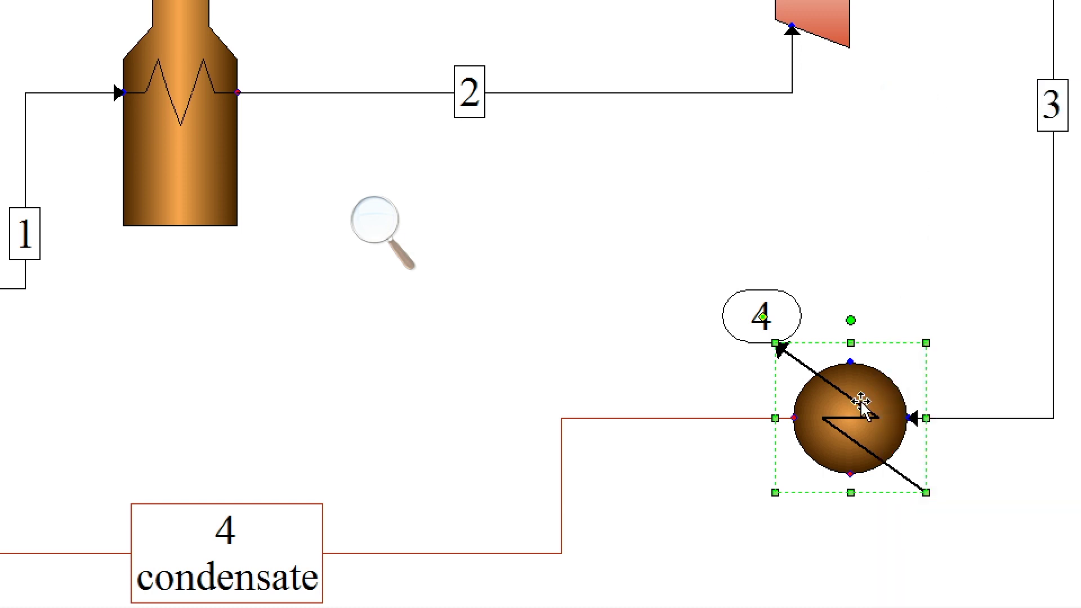
Open the condensate stream 4, examine its calculated properties and close the stream data.
{"action": "mouse_move", "coordinate": [846, 442]}
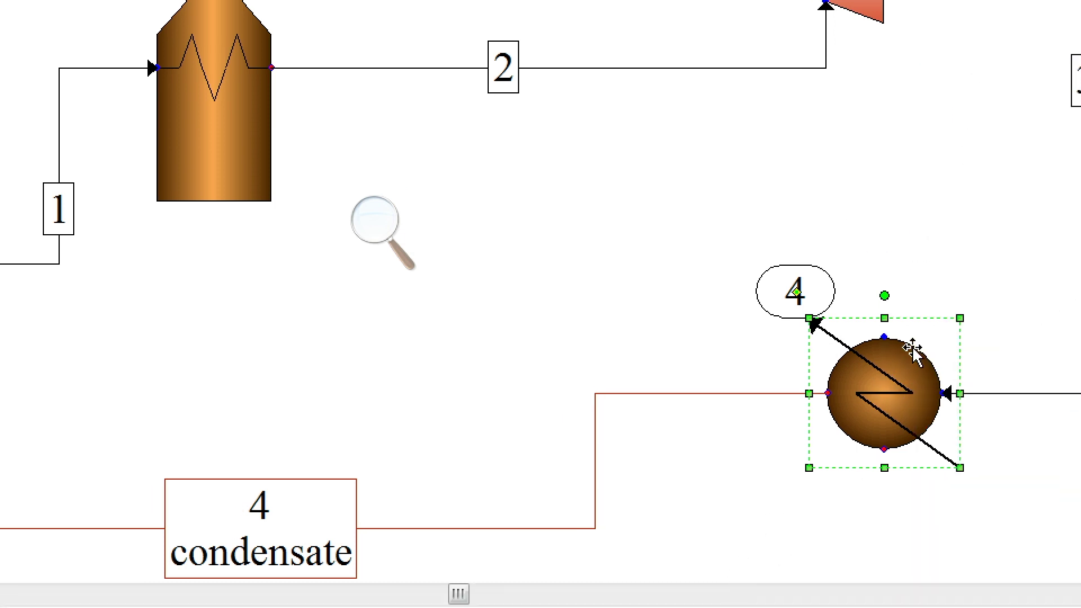
{"action": "mouse_move", "coordinate": [880, 376]}
{"action": "right_click", "coordinate": [889, 383]}
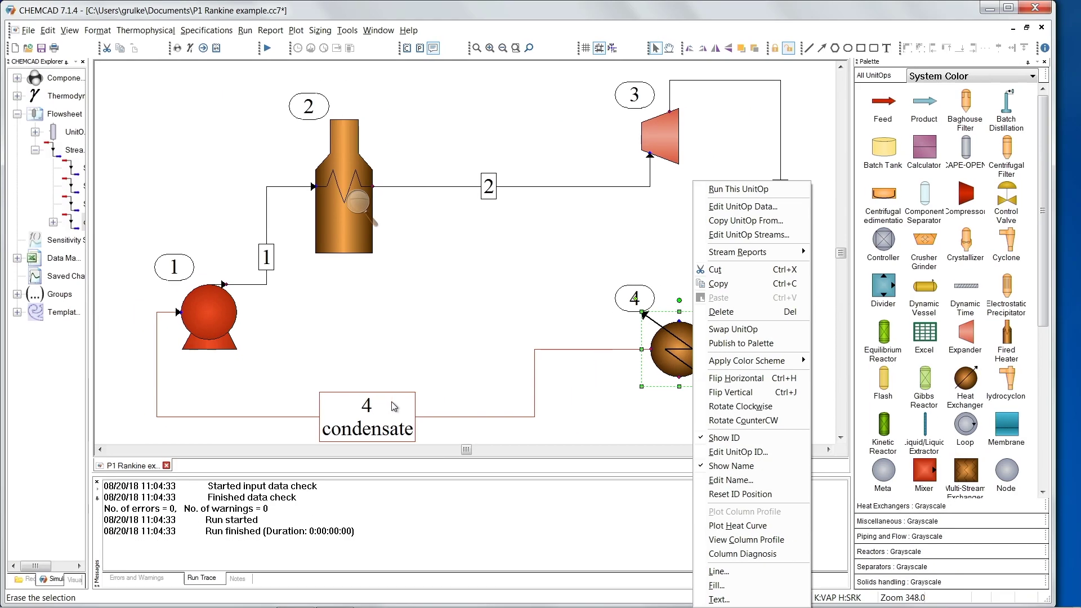
{"action": "left_click", "coordinate": [380, 418]}
{"action": "double_click", "coordinate": [380, 417]}
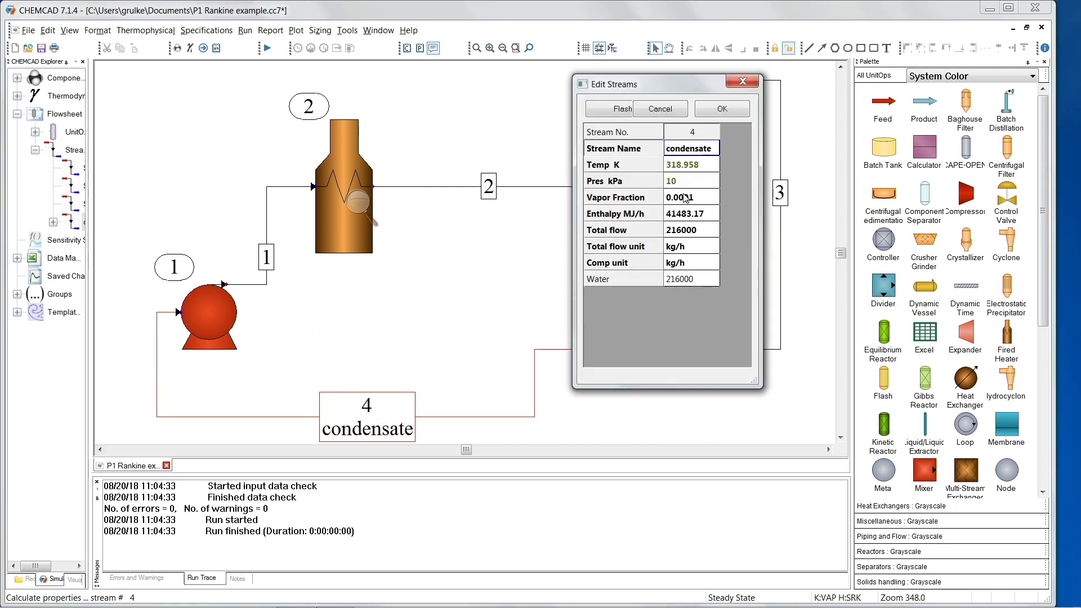
{"action": "left_click", "coordinate": [748, 83]}
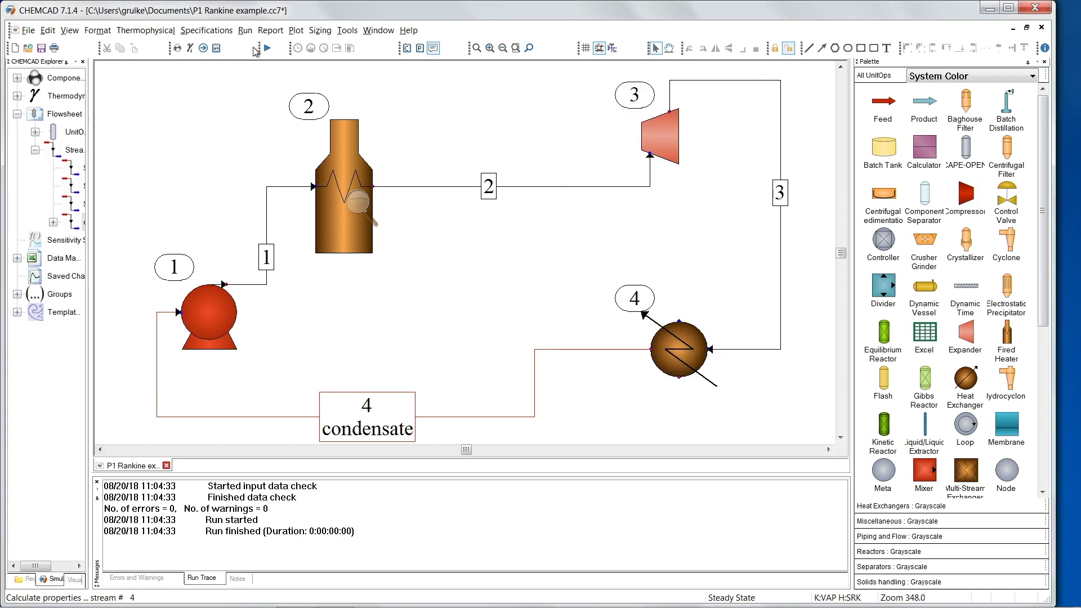
Run the whole flowsheet in steady state and acknowledge the recycle calculation message.
{"action": "left_click", "coordinate": [246, 31]}
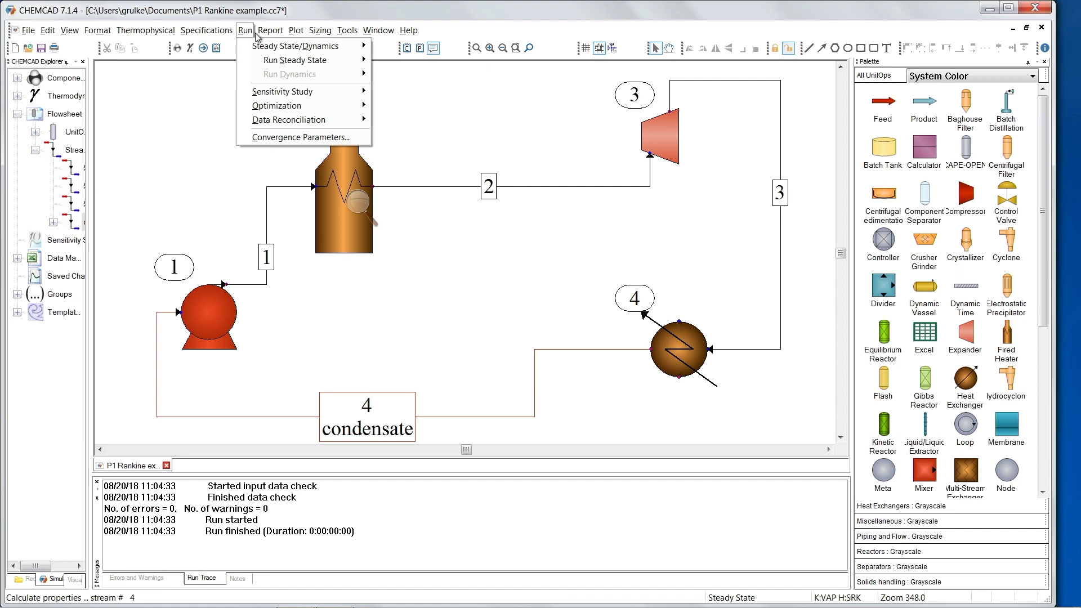
{"action": "mouse_move", "coordinate": [270, 31]}
{"action": "left_click", "coordinate": [237, 121]}
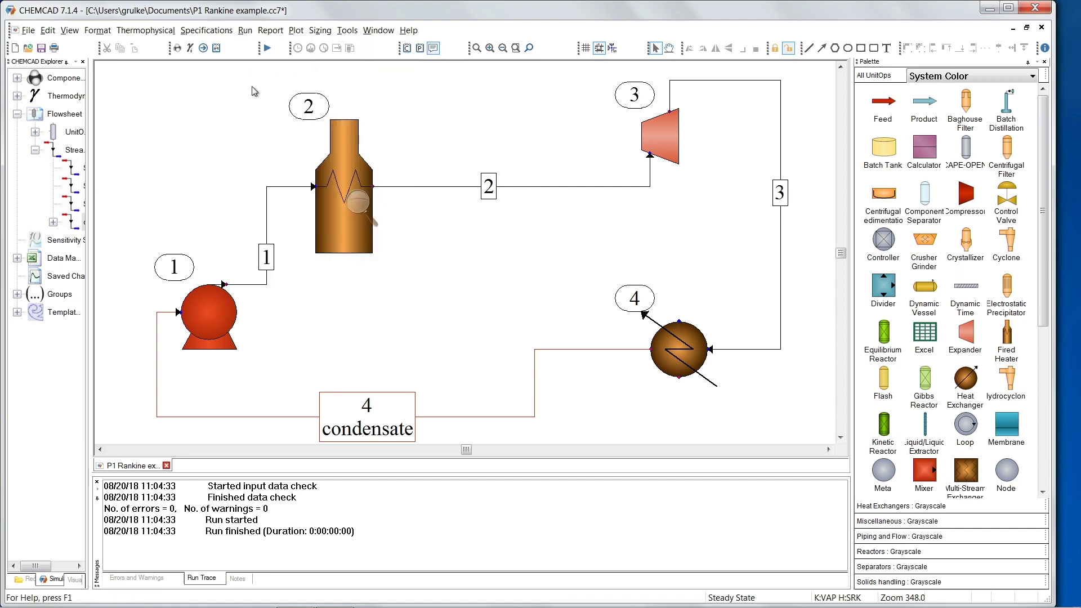
{"action": "left_click", "coordinate": [268, 50]}
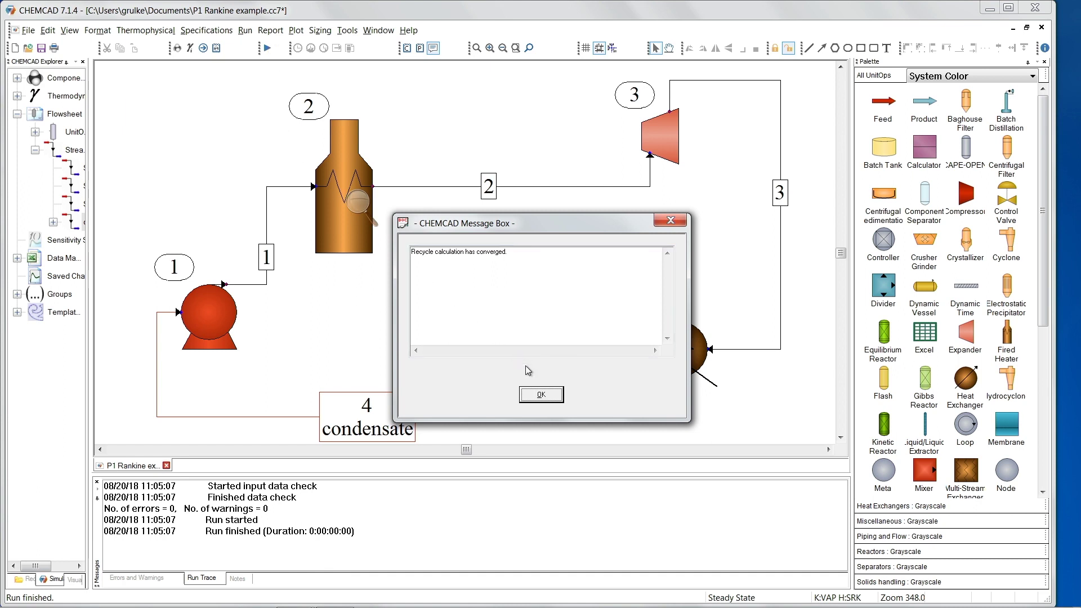
{"action": "left_click", "coordinate": [551, 397]}
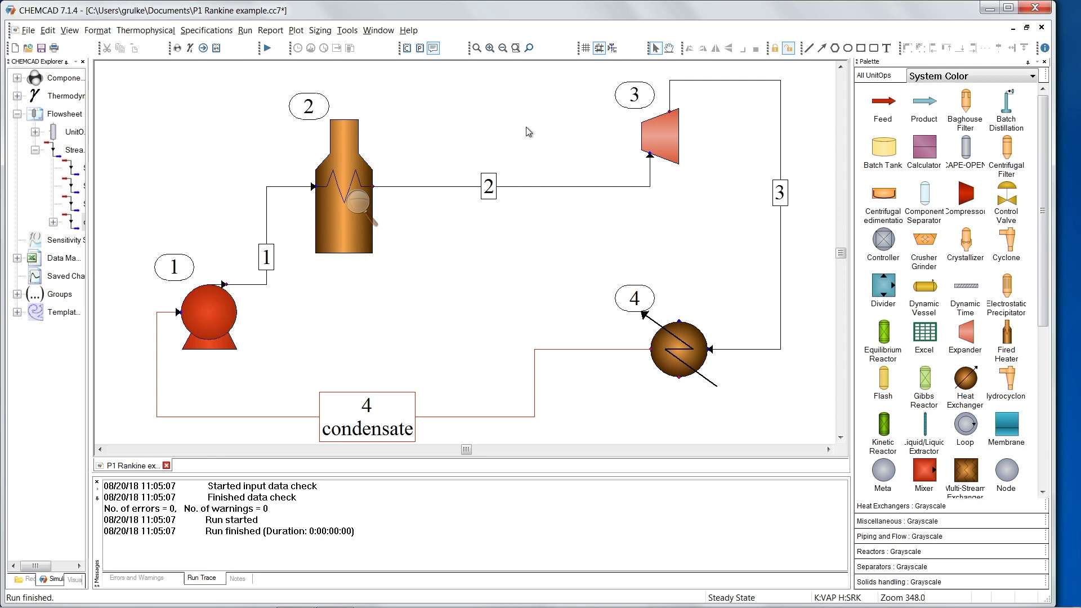
Examine the recalculated properties of the condensate stream 4 and of stream 1 at the pump outlet.
{"action": "double_click", "coordinate": [367, 416]}
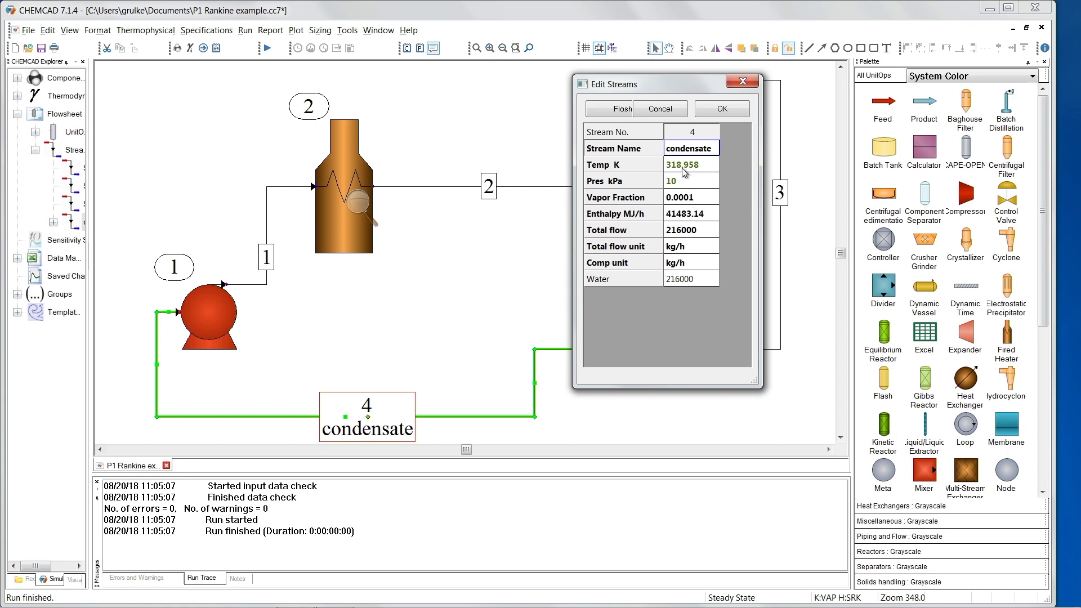
{"action": "left_click", "coordinate": [732, 108]}
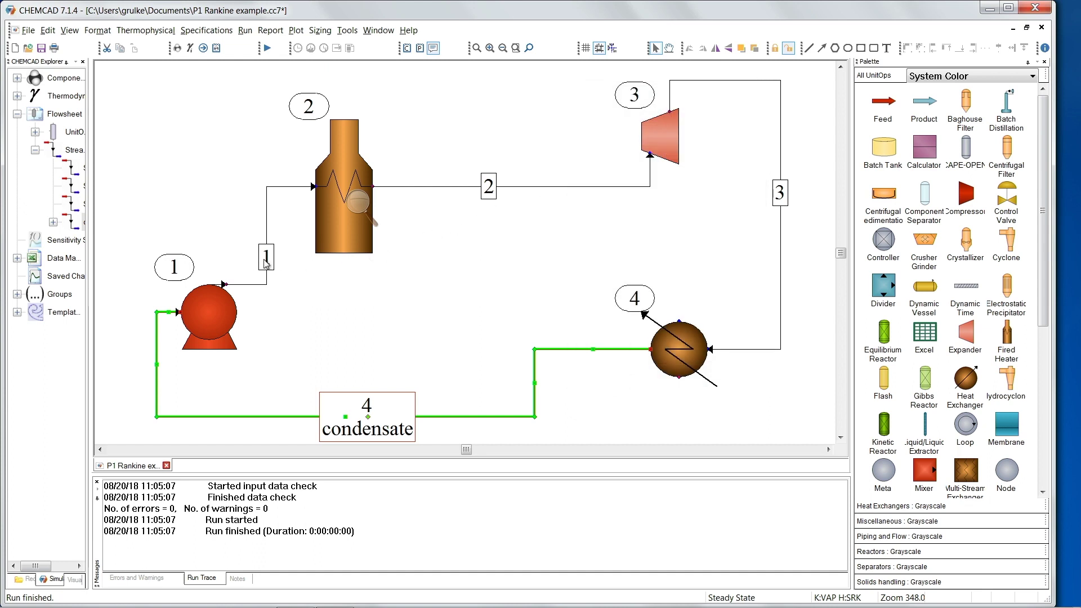
{"action": "double_click", "coordinate": [267, 260]}
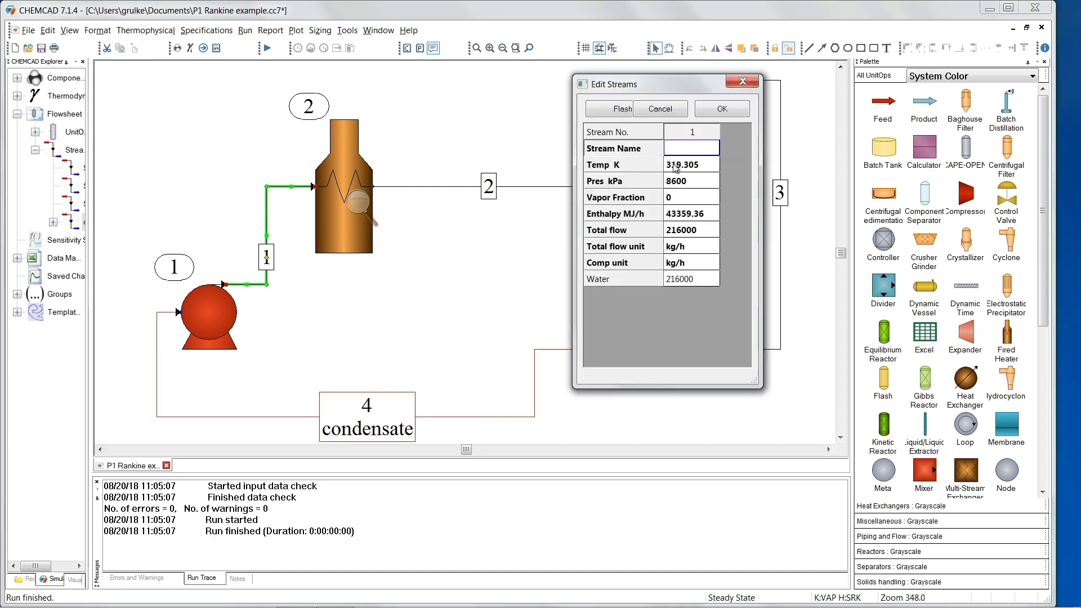
{"action": "left_click", "coordinate": [725, 110]}
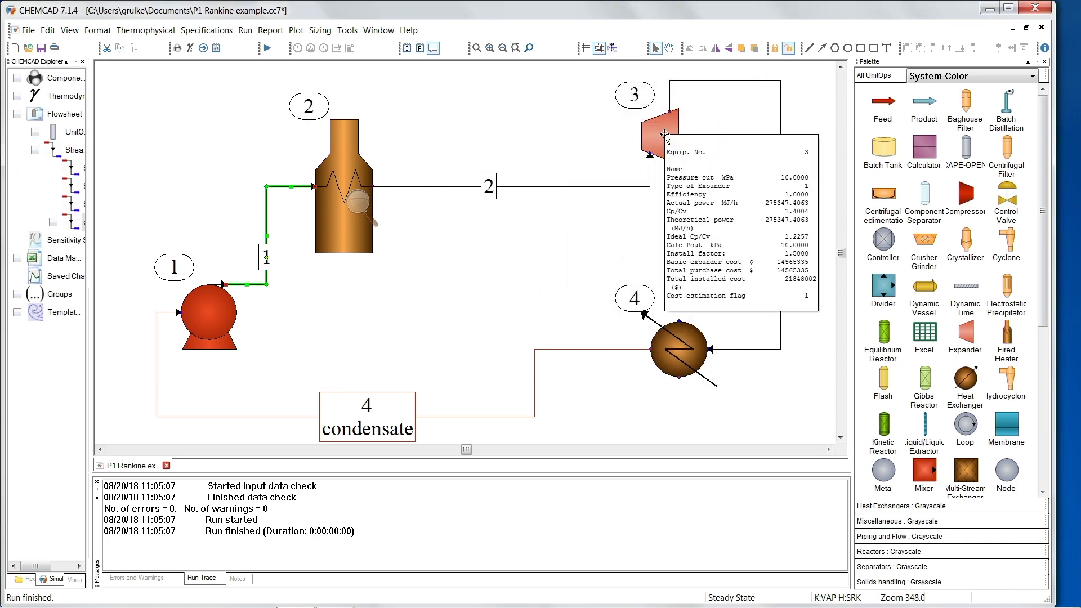
Review the fired heater's heat absorbed, fuel usage and cost estimates, then accept its data.
{"action": "double_click", "coordinate": [345, 179]}
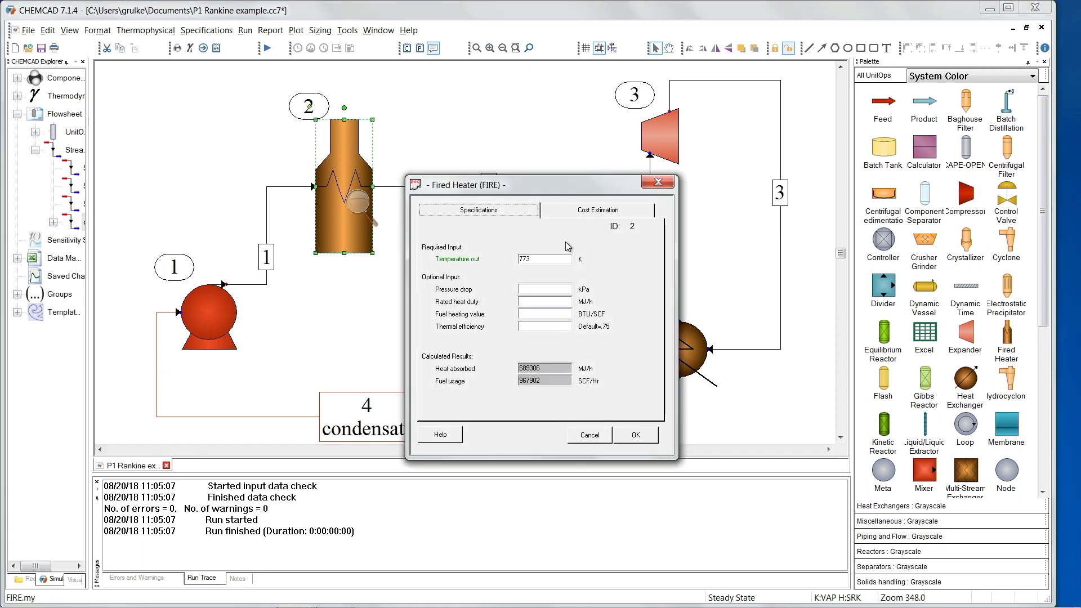
{"action": "left_click", "coordinate": [599, 210]}
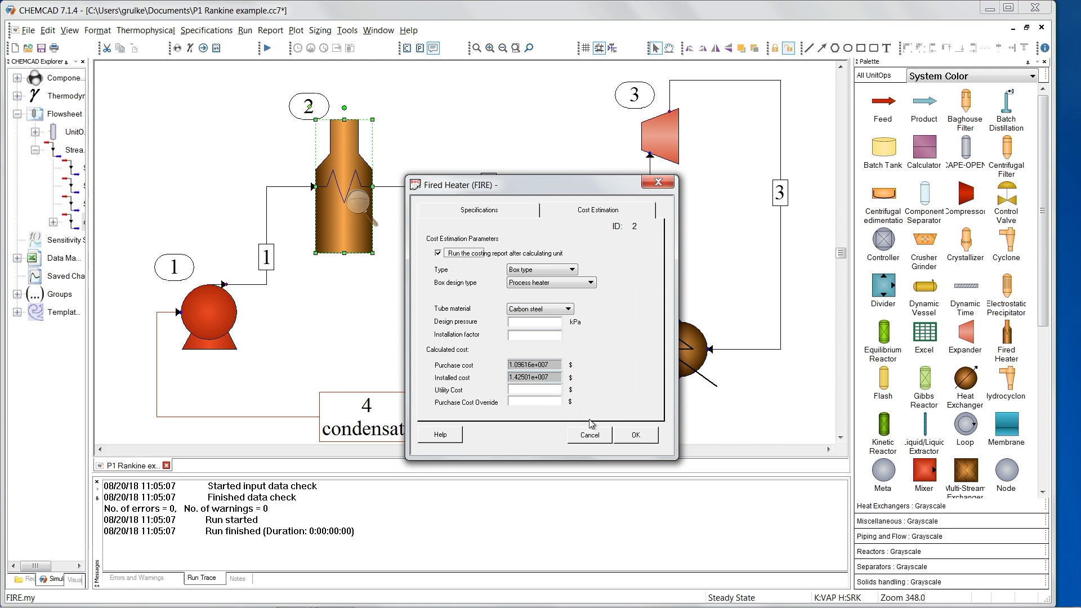
{"action": "left_click", "coordinate": [635, 435]}
Review the expander's calculated power in its specifications, accept the data and leave nothing selected.
{"action": "left_click", "coordinate": [660, 140]}
{"action": "double_click", "coordinate": [660, 140]}
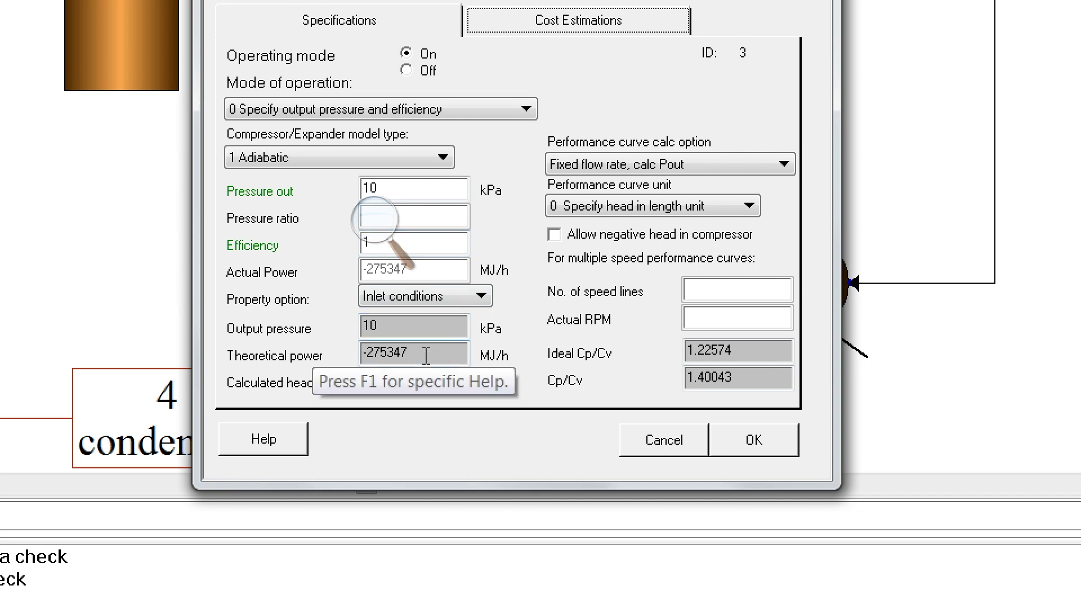
{"action": "left_click", "coordinate": [755, 448]}
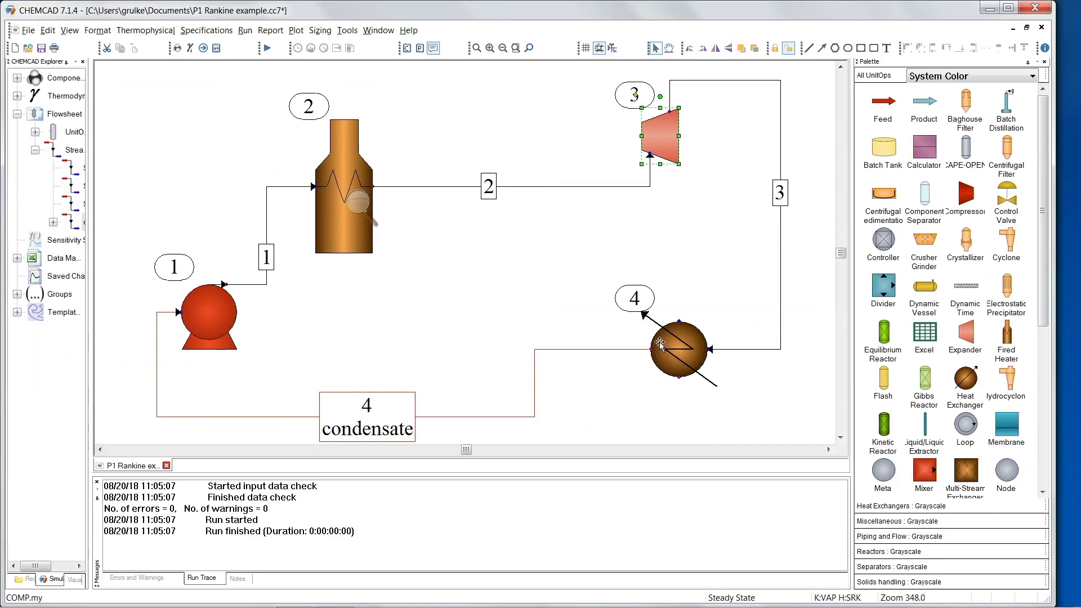
{"action": "right_click", "coordinate": [661, 142]}
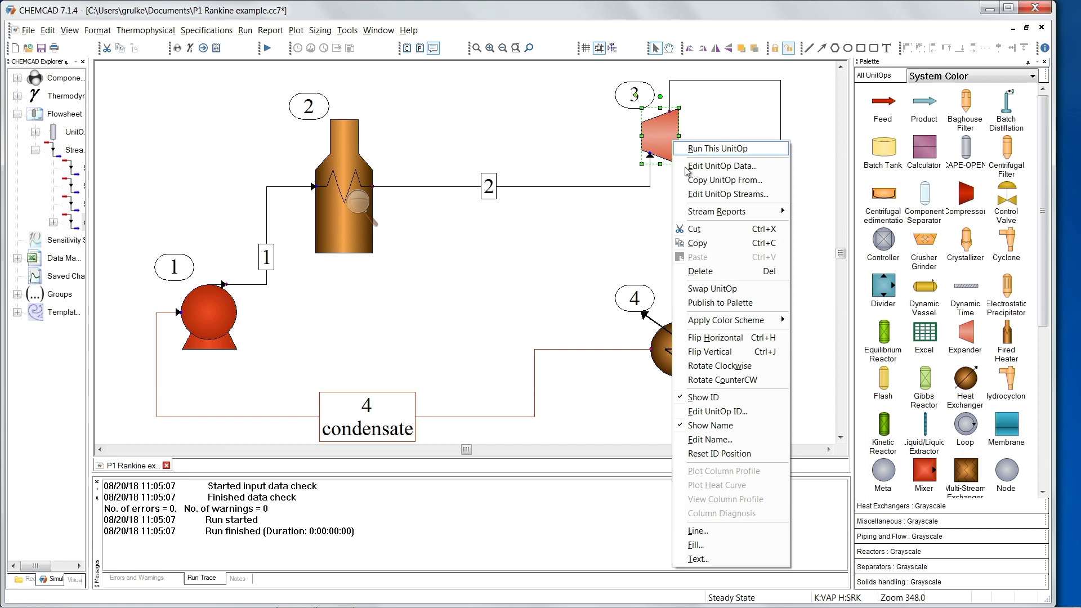
{"action": "left_click", "coordinate": [503, 102]}
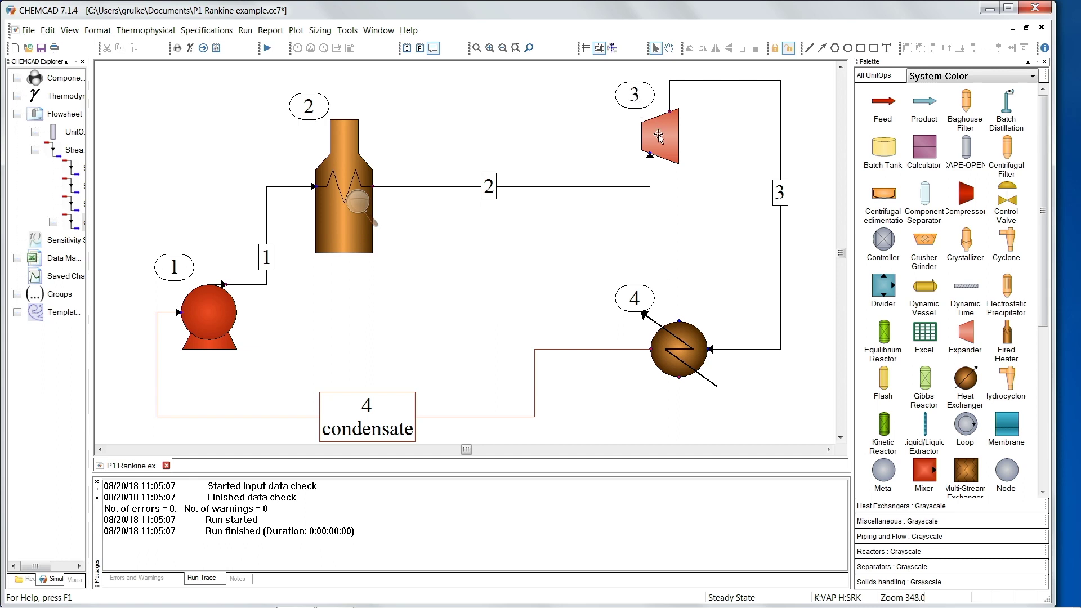
View the summarized results of the expander and of the heat exchanger, and select the heat exchanger.
{"action": "mouse_move", "coordinate": [658, 135]}
{"action": "mouse_move", "coordinate": [684, 347]}
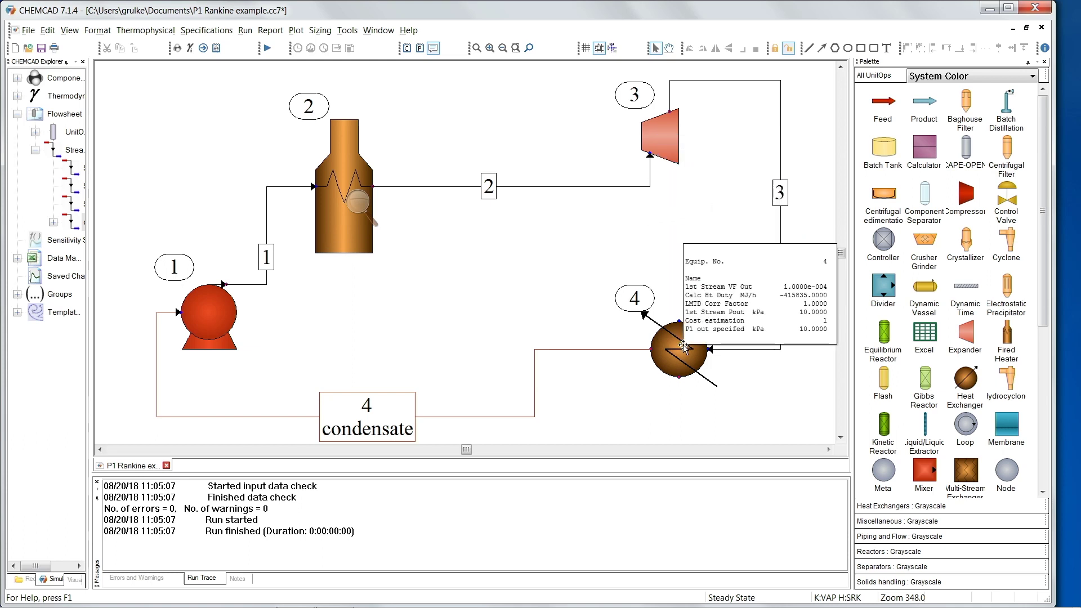
{"action": "left_click", "coordinate": [683, 346]}
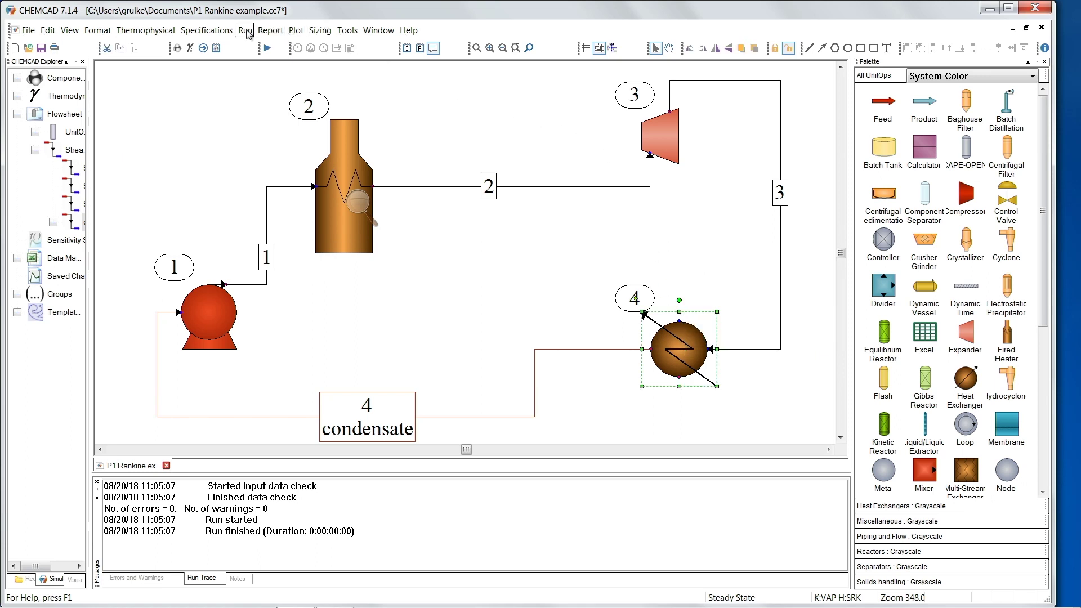
Open the costing tool, review the Chemical Engineering plant cost indices and close them without changes.
{"action": "left_click", "coordinate": [342, 32]}
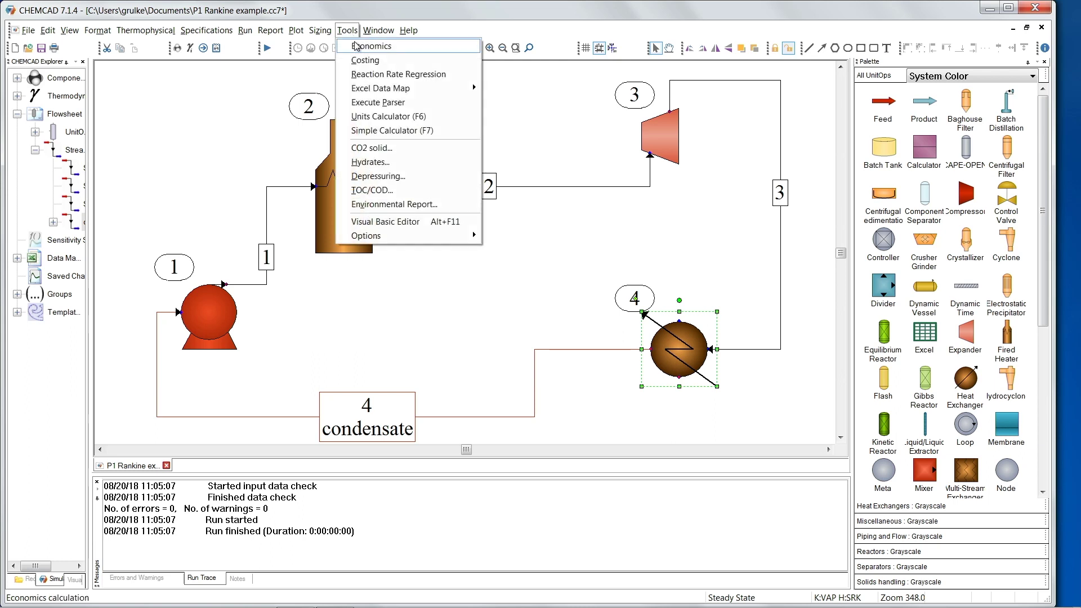
{"action": "left_click", "coordinate": [369, 60]}
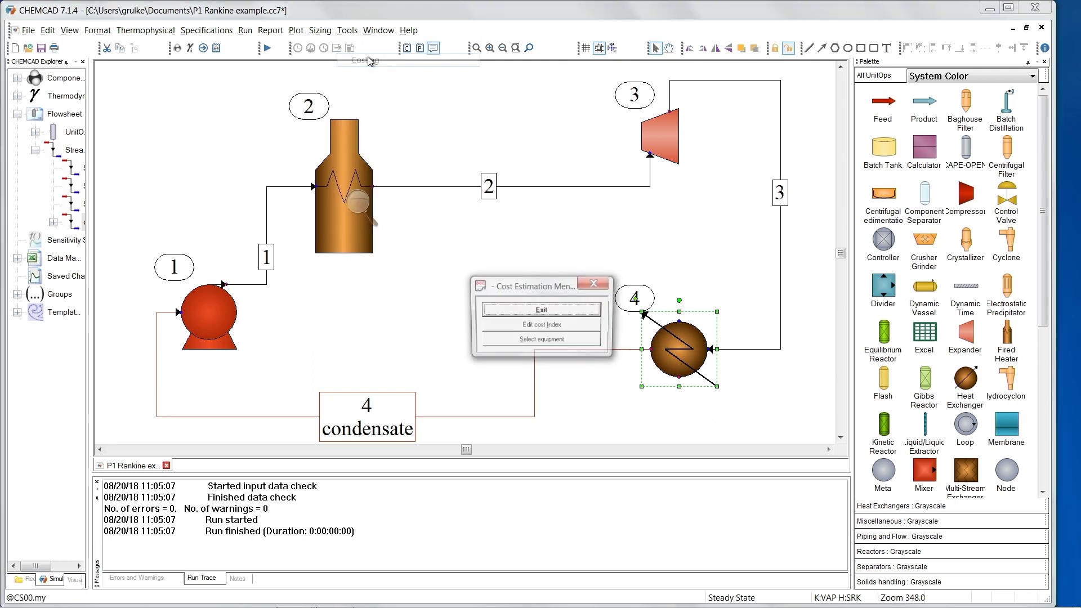
{"action": "left_click", "coordinate": [531, 326]}
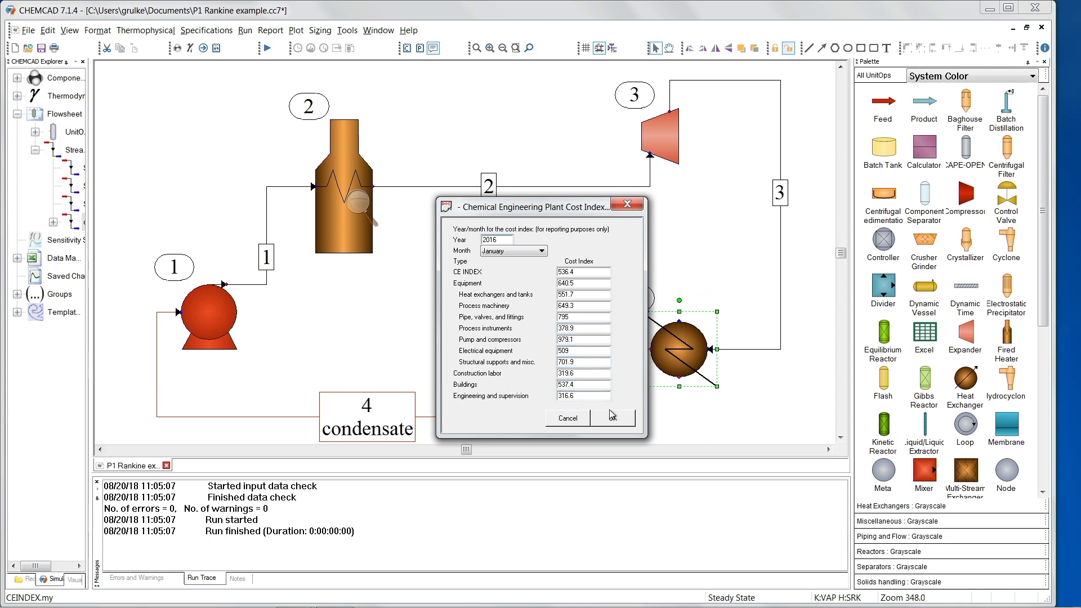
{"action": "left_click", "coordinate": [627, 204]}
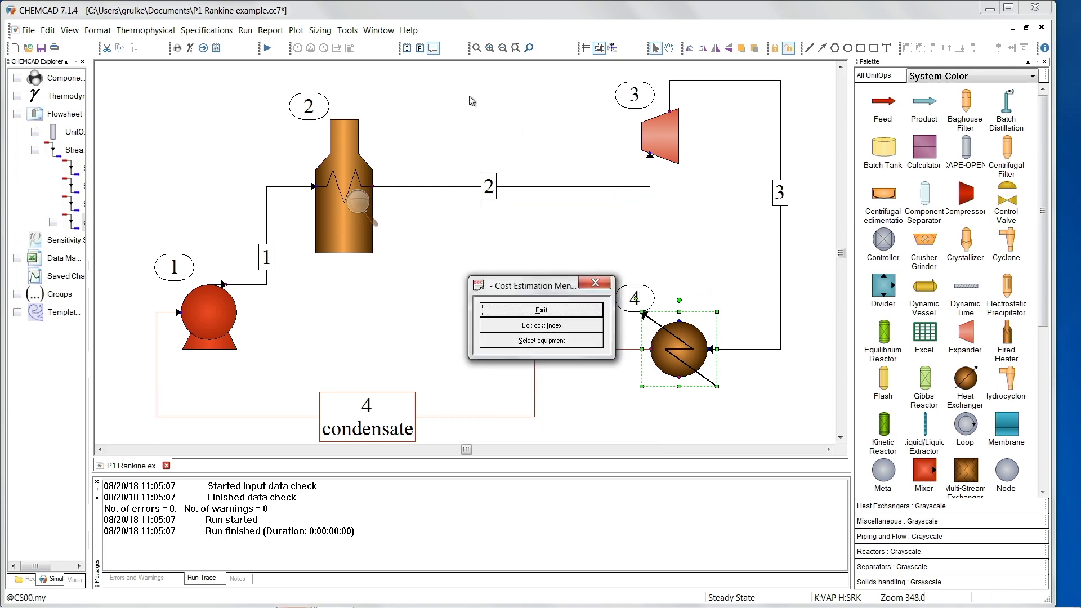
Generate the preliminary cost estimation reports for all unit operations in the P1 Rankine example.
{"action": "left_click", "coordinate": [557, 343]}
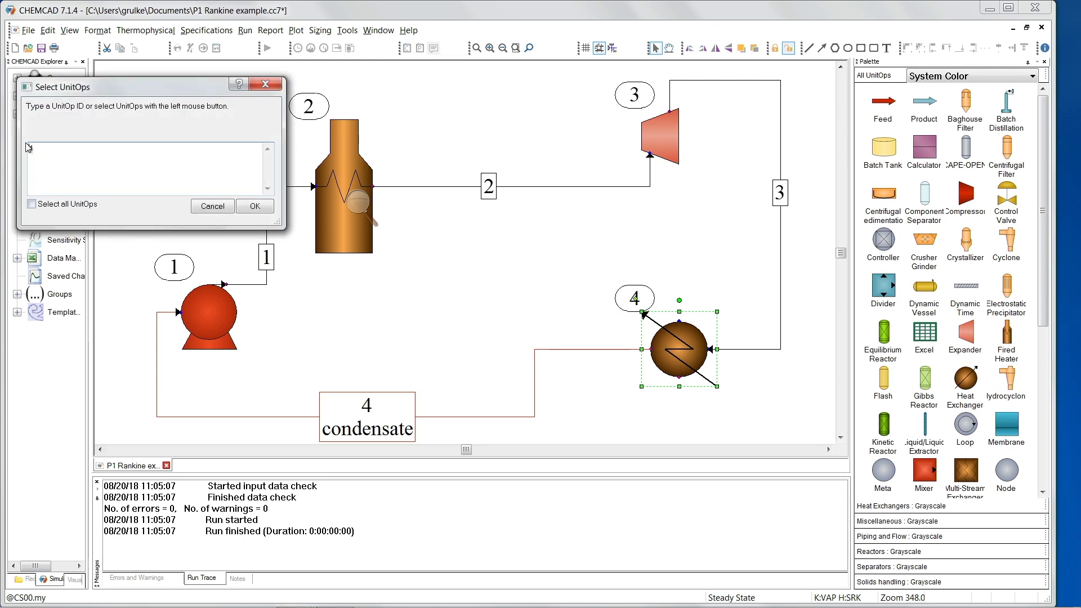
{"action": "left_click", "coordinate": [31, 204]}
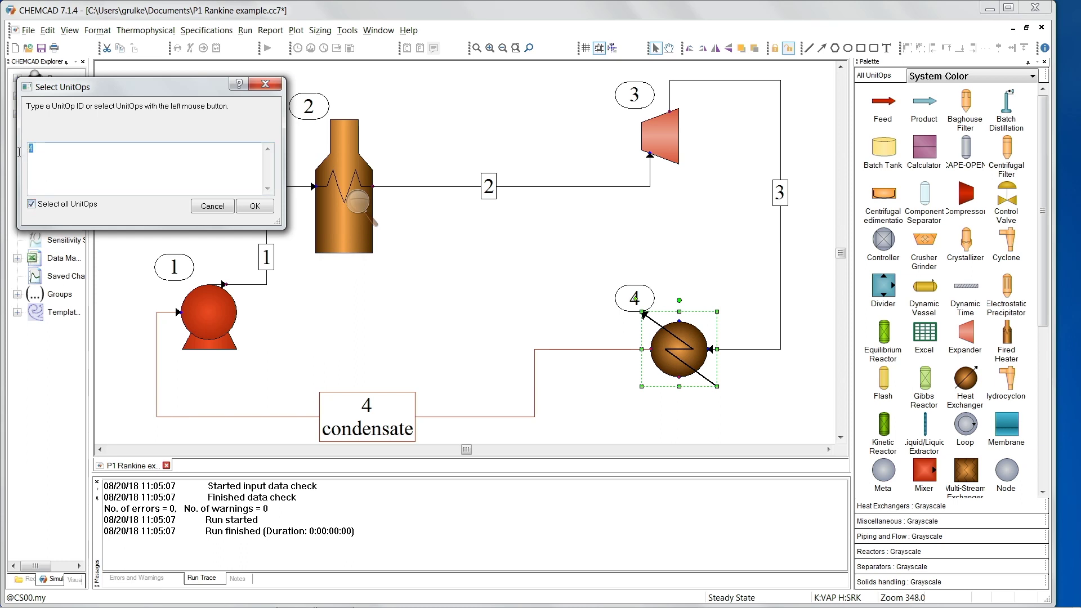
{"action": "left_click", "coordinate": [32, 204]}
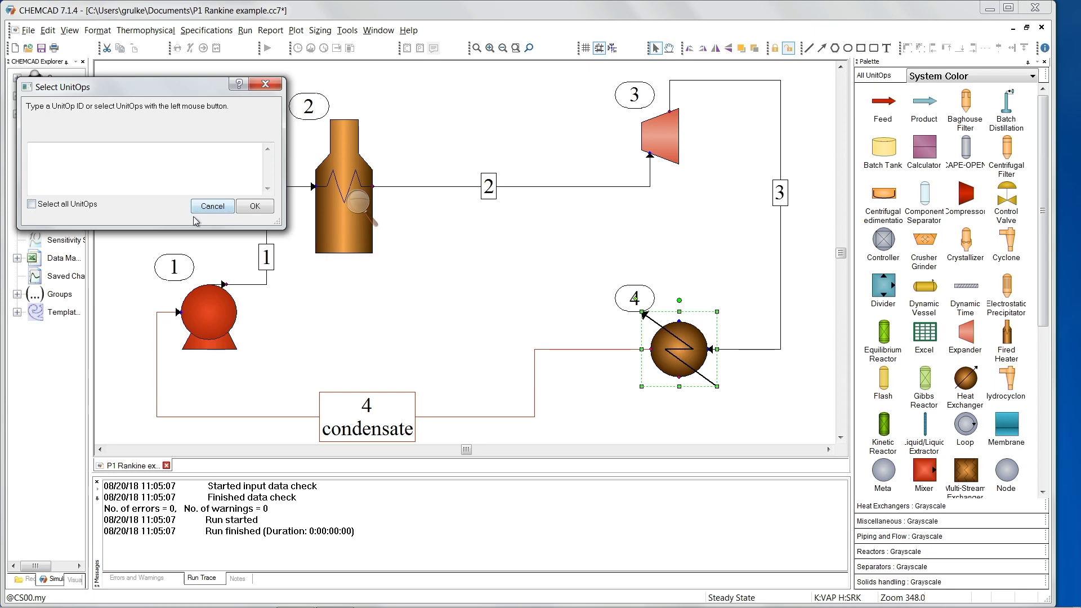
{"action": "left_click", "coordinate": [250, 206]}
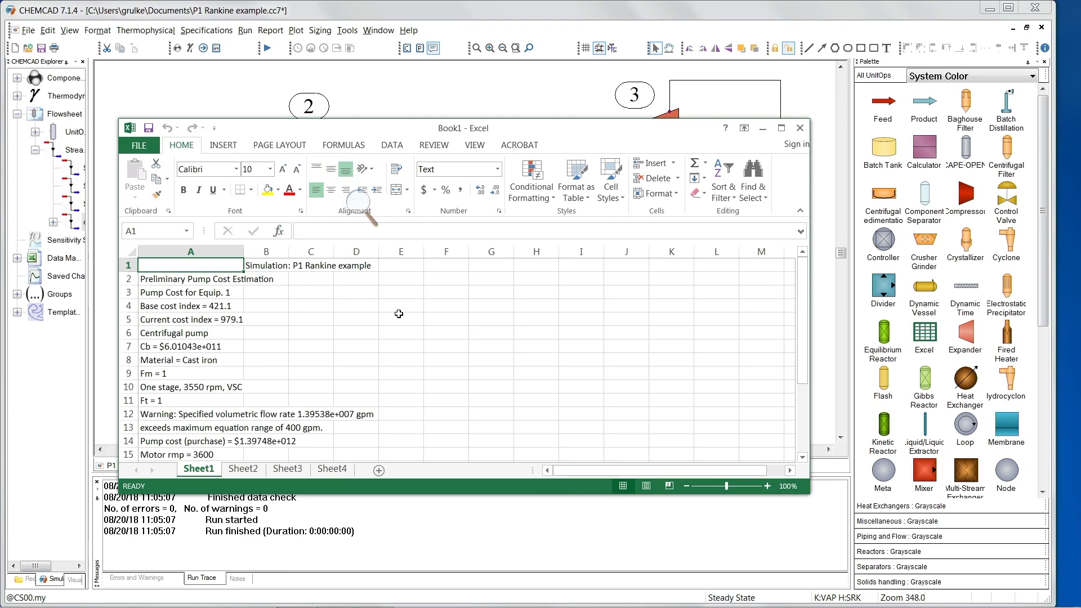
Review the cost sheets of the fired heater, expander and heat exchanger, discard the workbook and exit the costing tool.
{"action": "left_click", "coordinate": [251, 472]}
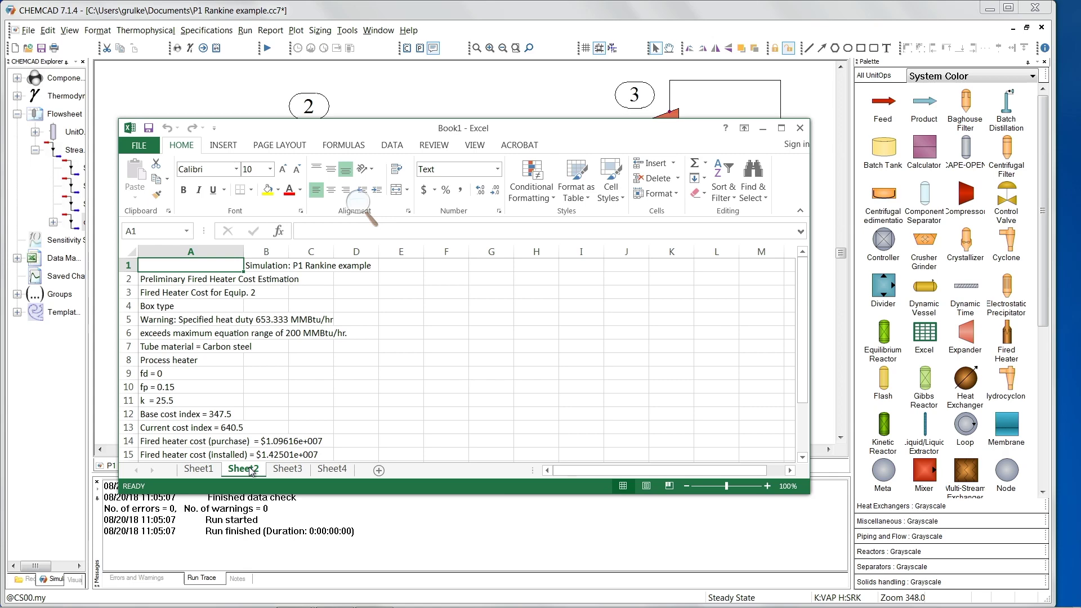
{"action": "left_click", "coordinate": [287, 469]}
{"action": "left_click", "coordinate": [333, 469]}
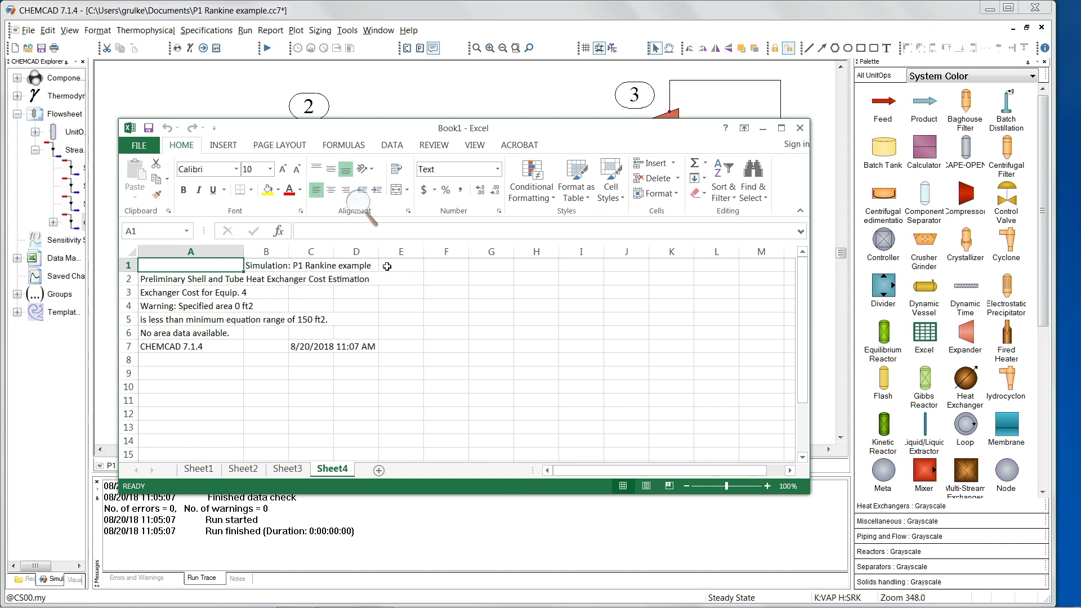
{"action": "left_click", "coordinate": [800, 128]}
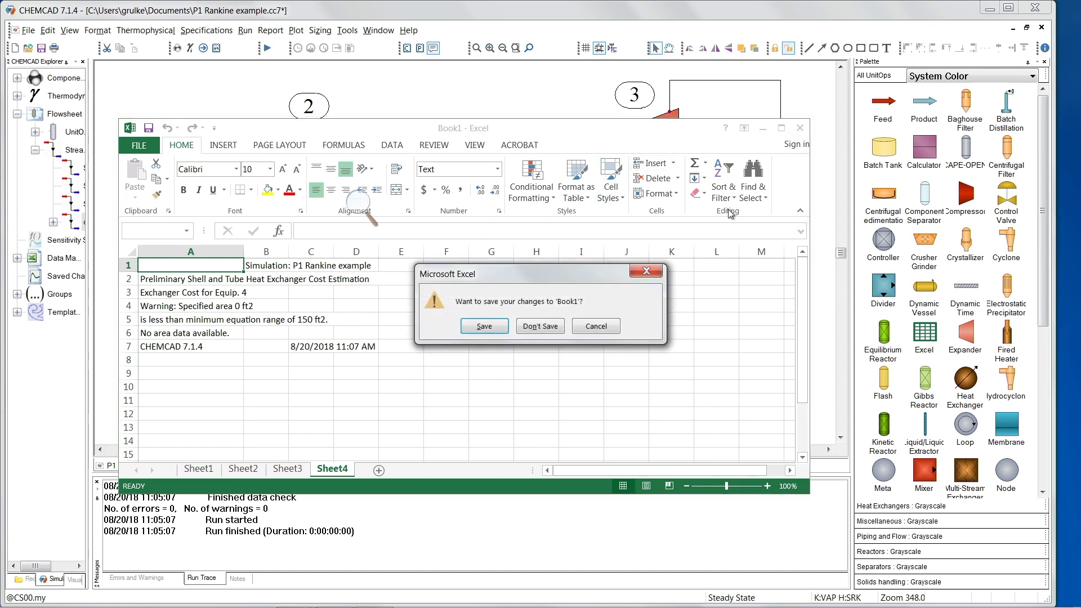
{"action": "left_click", "coordinate": [539, 327]}
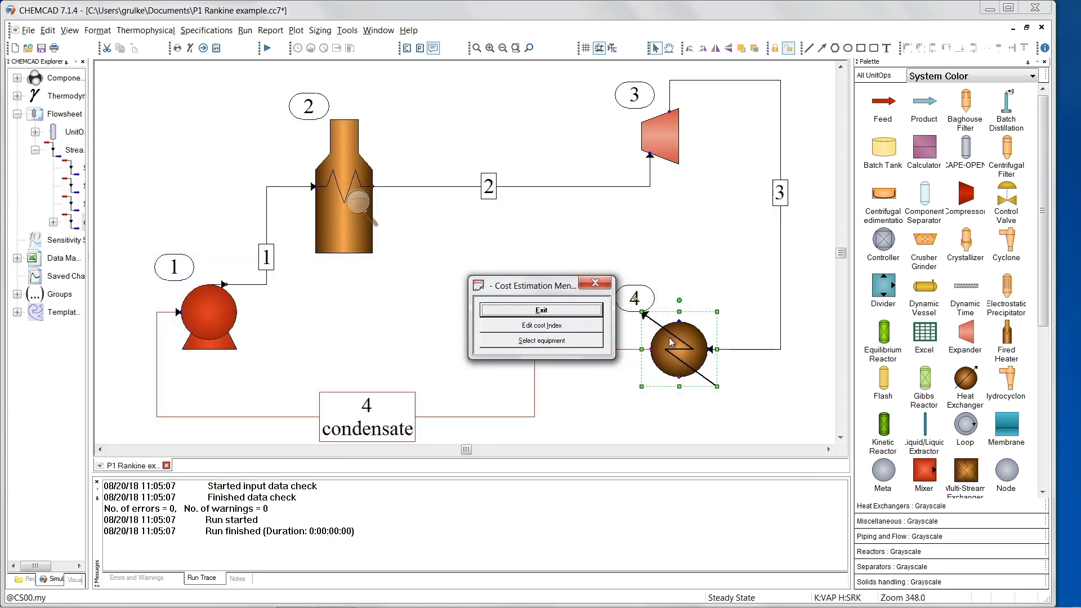
{"action": "left_click", "coordinate": [596, 283]}
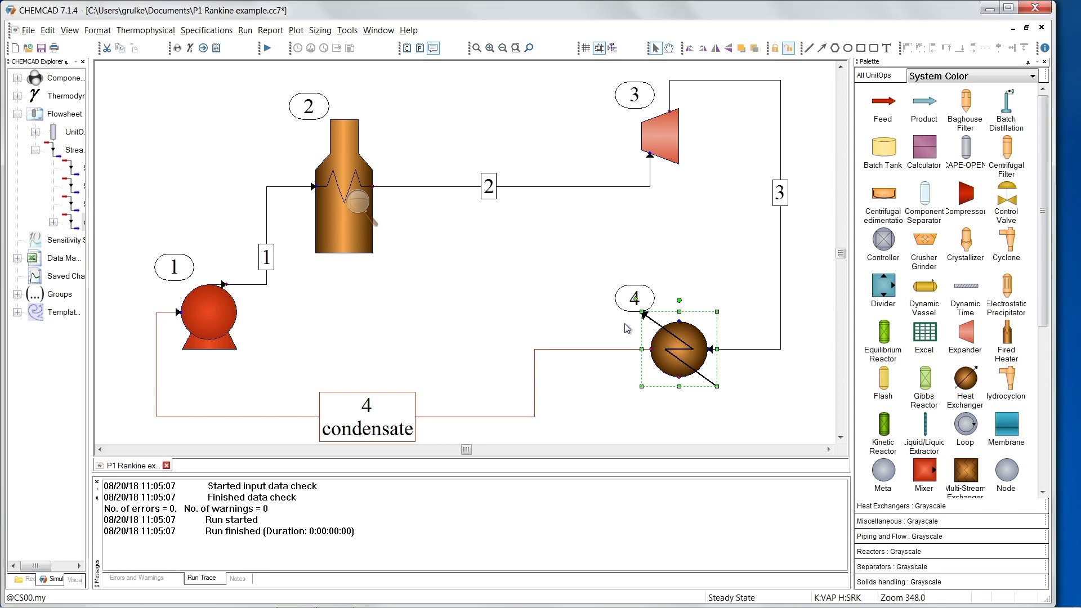
Review heat exchanger 4's specifications and utility rating inputs, and close its data without changes.
{"action": "right_click", "coordinate": [675, 346]}
{"action": "double_click", "coordinate": [679, 357]}
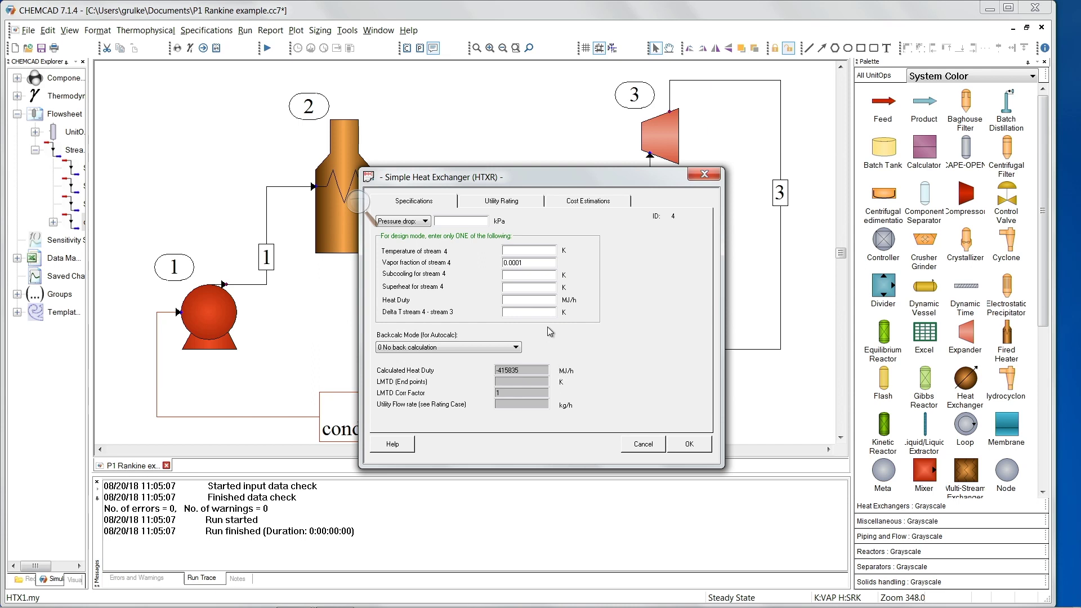
{"action": "left_click", "coordinate": [504, 201]}
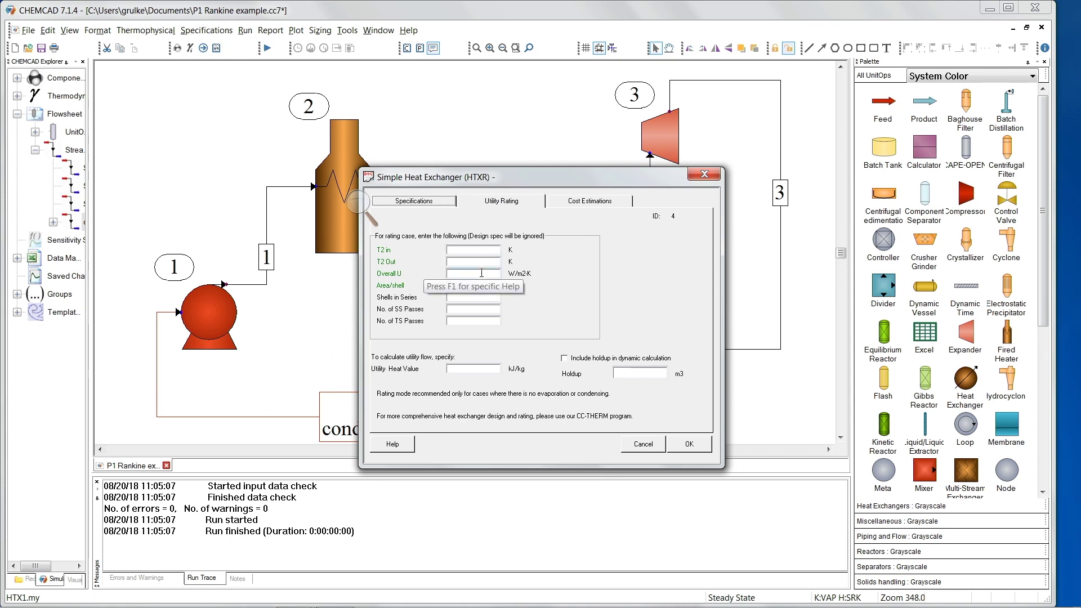
{"action": "left_click", "coordinate": [705, 174]}
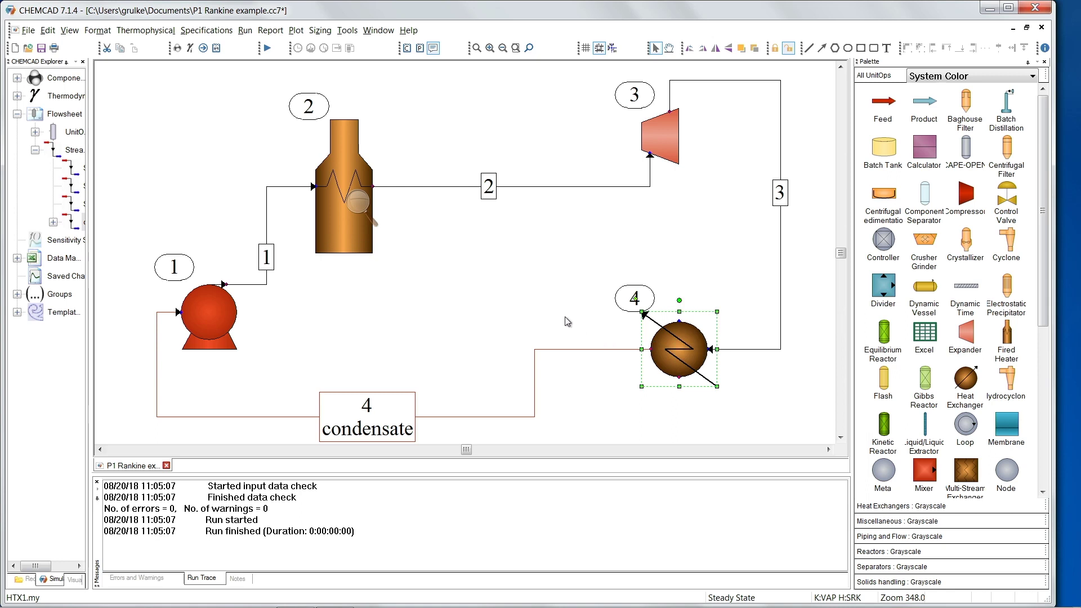
Save the P1 Rankine example simulation and close it.
{"action": "left_click", "coordinate": [55, 35]}
{"action": "mouse_move", "coordinate": [32, 32]}
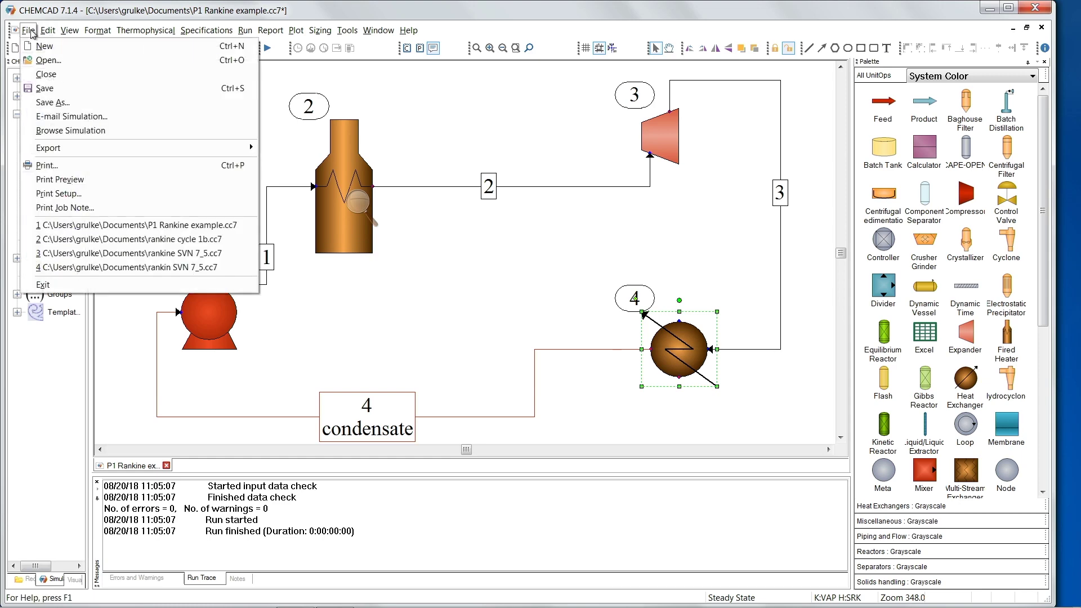
{"action": "left_click", "coordinate": [50, 88]}
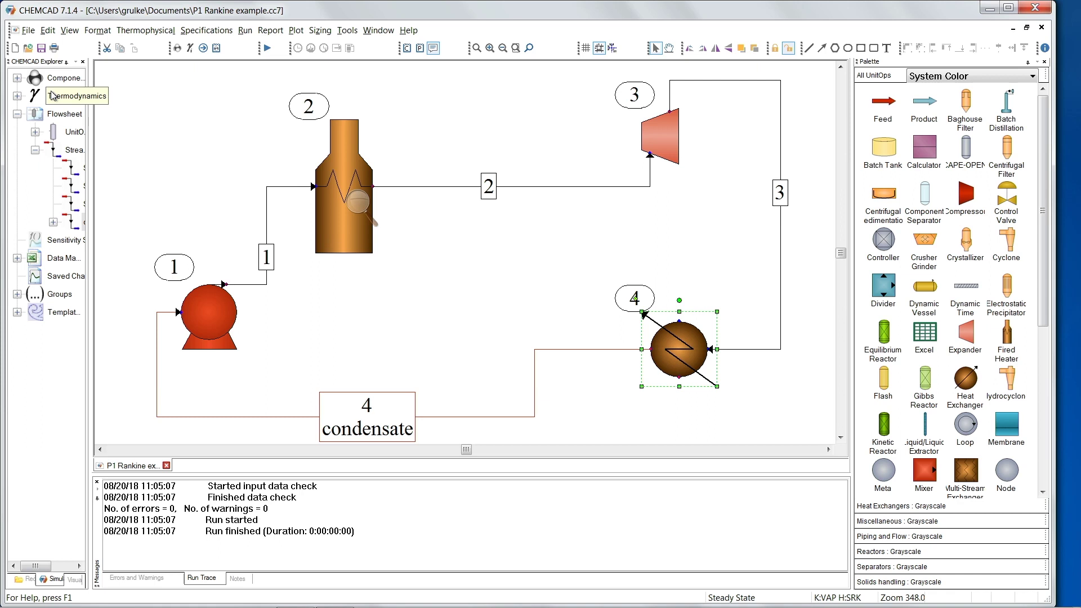
{"action": "left_click", "coordinate": [27, 31]}
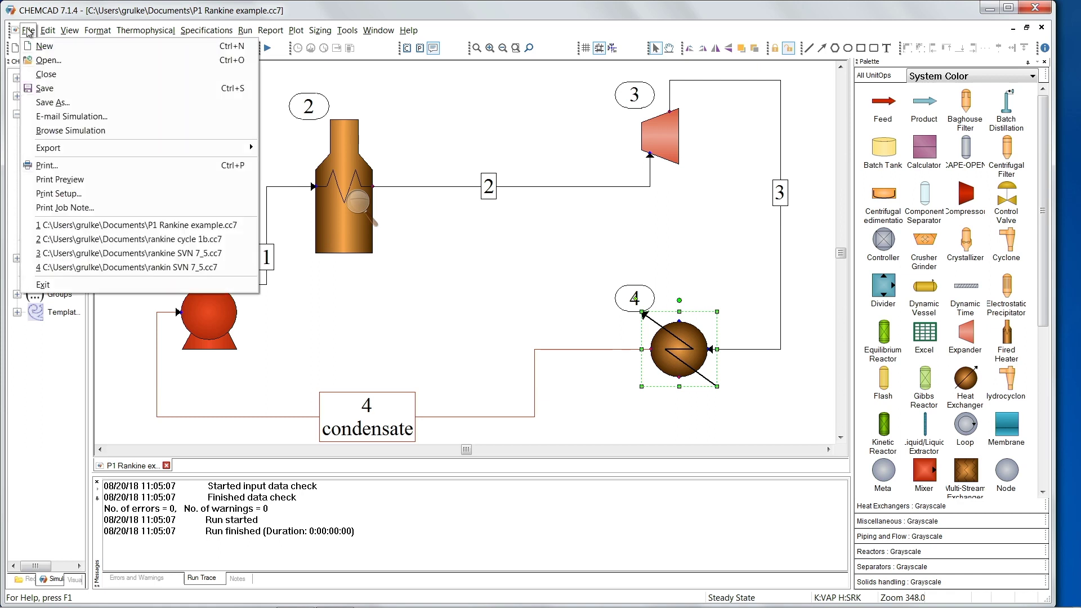
{"action": "left_click", "coordinate": [45, 79]}
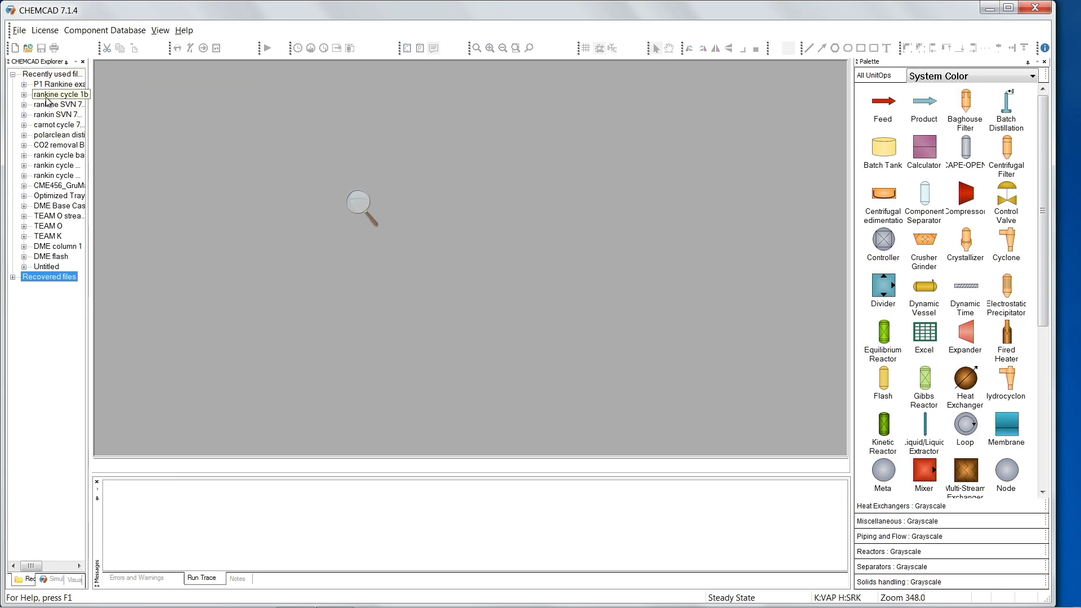
Open the recently used simulation rankine cycle 1b and view the summary of heat exchanger 4.
{"action": "left_click", "coordinate": [47, 98]}
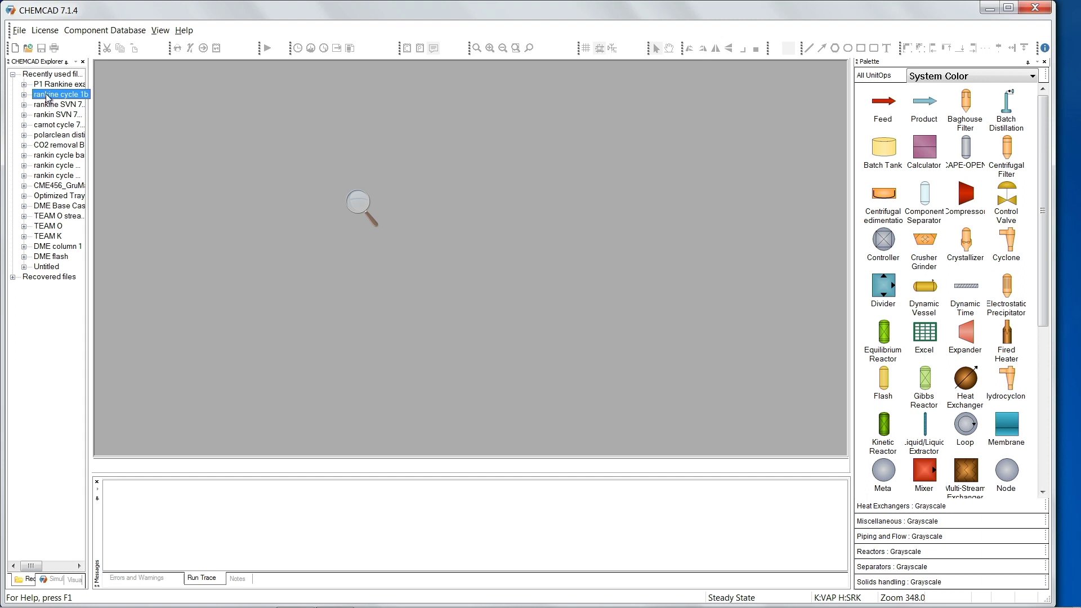
{"action": "double_click", "coordinate": [47, 95]}
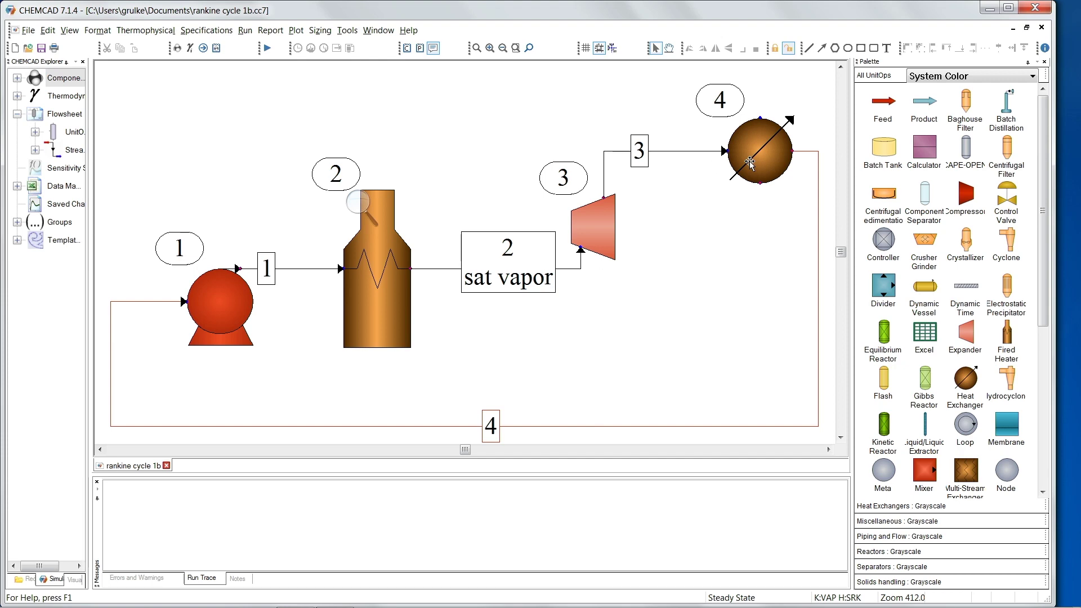
{"action": "mouse_move", "coordinate": [749, 163]}
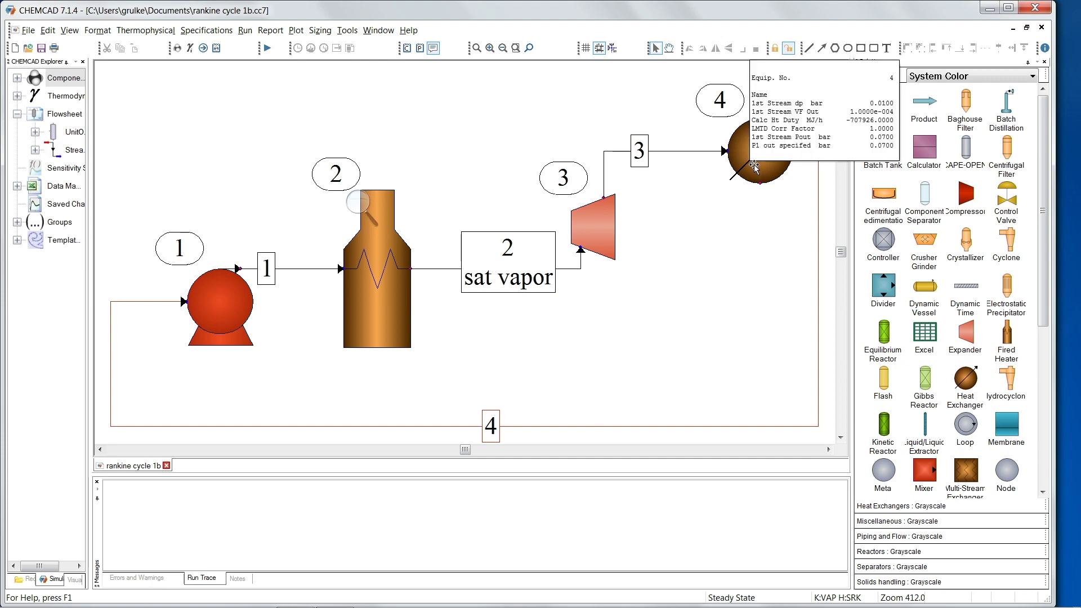
Review heat exchanger 4's specifications and utility rating, and enable its costing report after running the unit.
{"action": "double_click", "coordinate": [755, 166]}
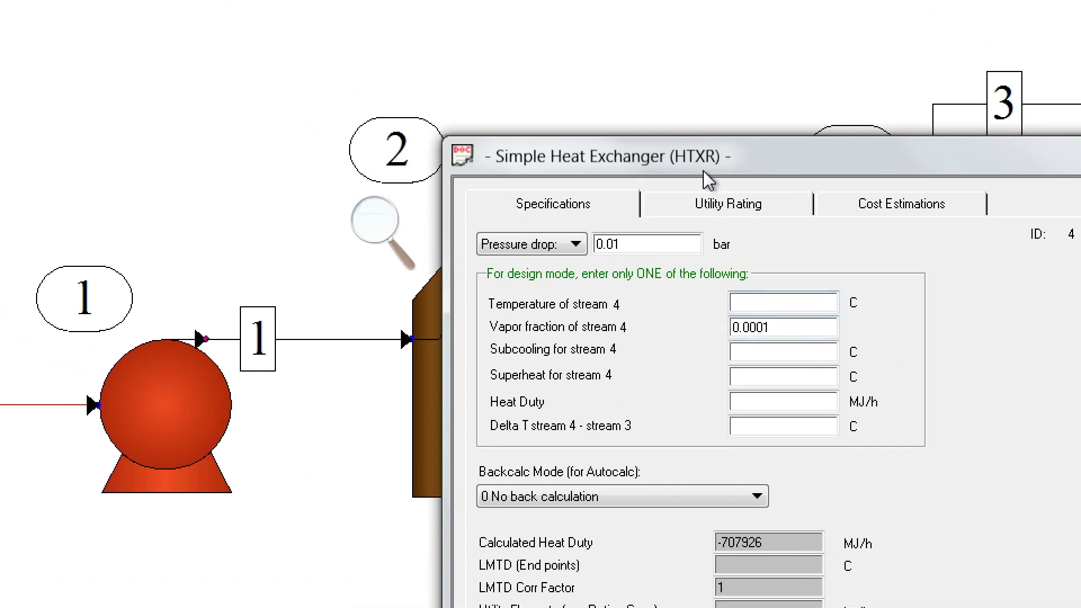
{"action": "left_click", "coordinate": [595, 38]}
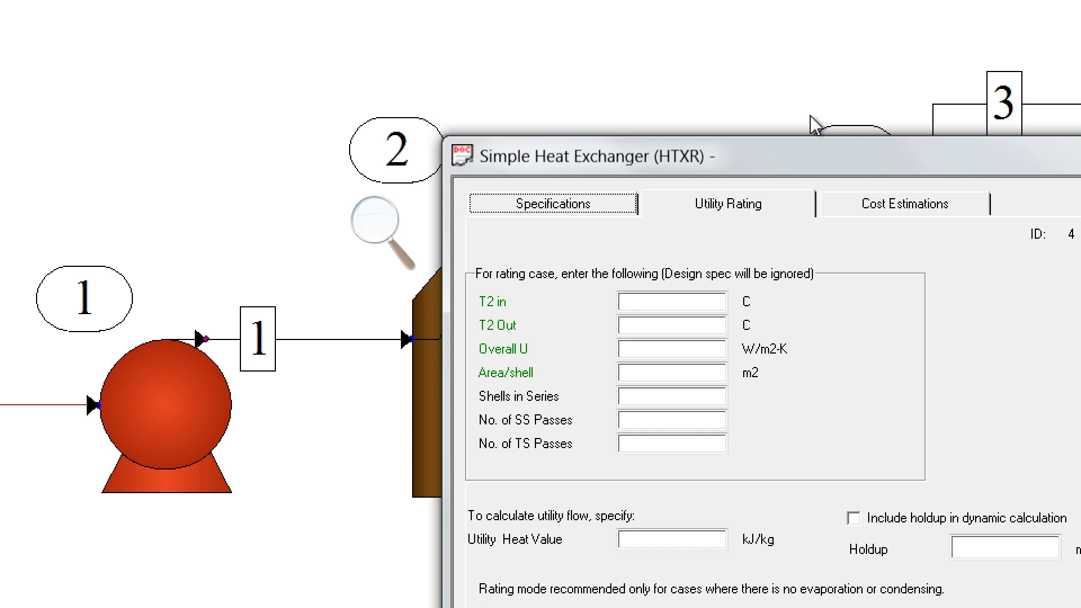
{"action": "left_click_drag", "start_coordinate": [845, 160], "coordinate": [507, 25]}
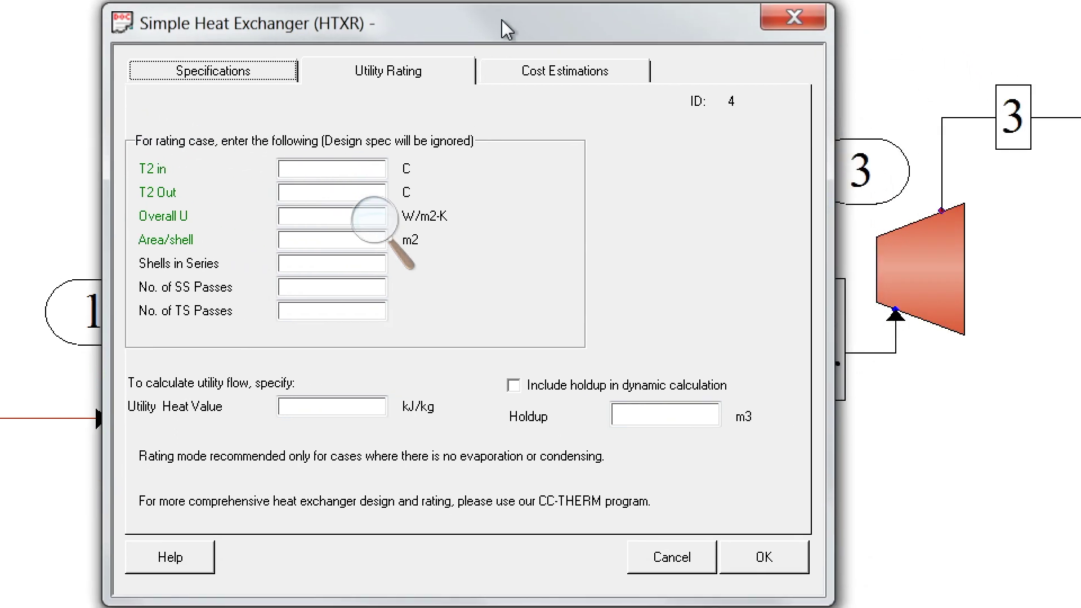
{"action": "left_click", "coordinate": [551, 79]}
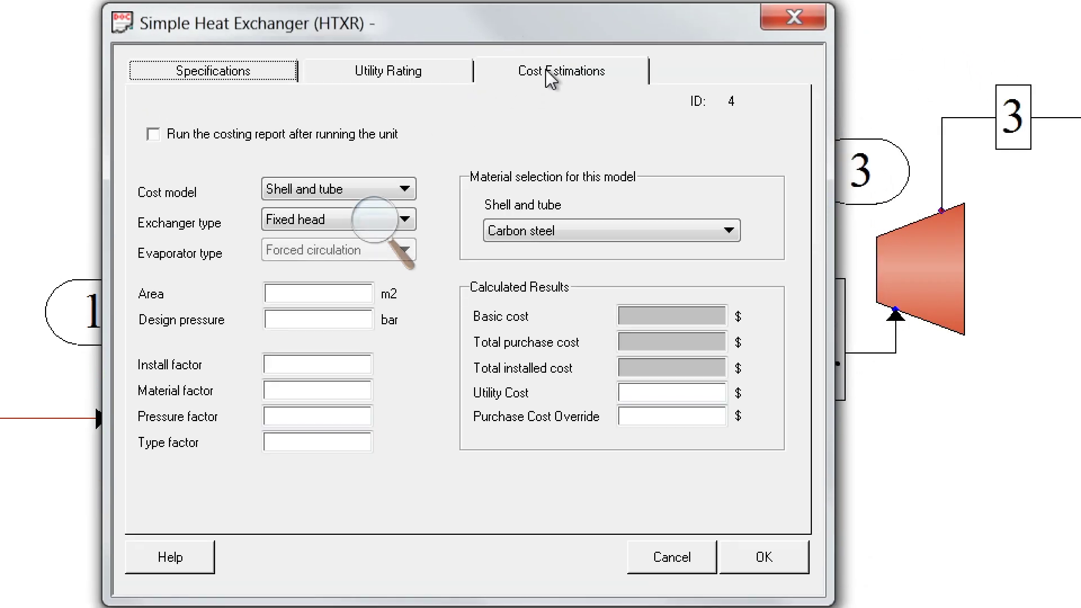
{"action": "left_click", "coordinate": [152, 135]}
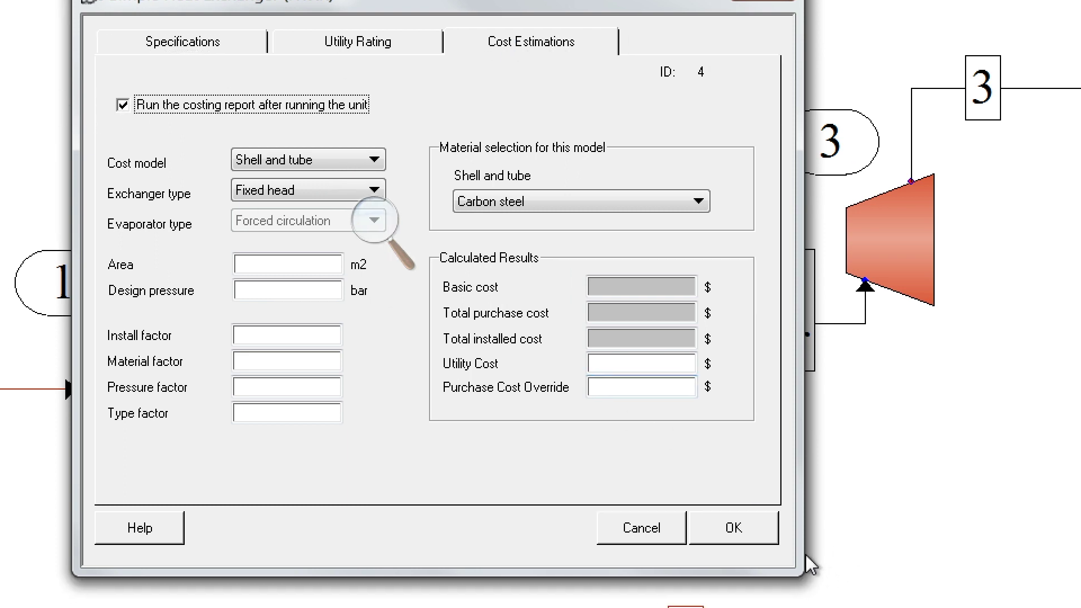
{"action": "left_click", "coordinate": [790, 570]}
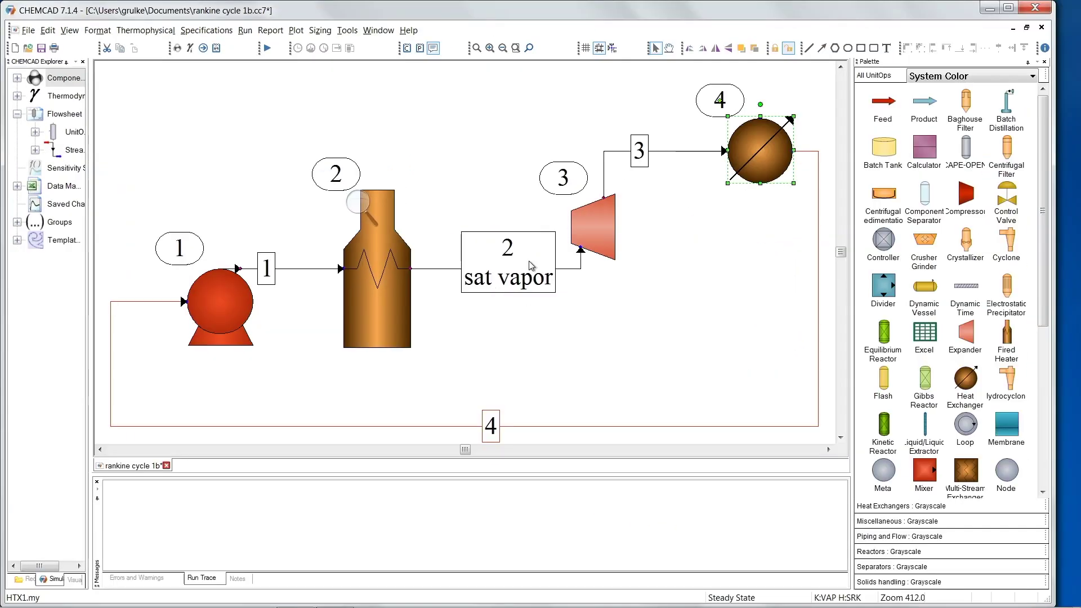
Check the properties of recycle stream 4 without changing them, and run the whole flowsheet.
{"action": "double_click", "coordinate": [493, 426]}
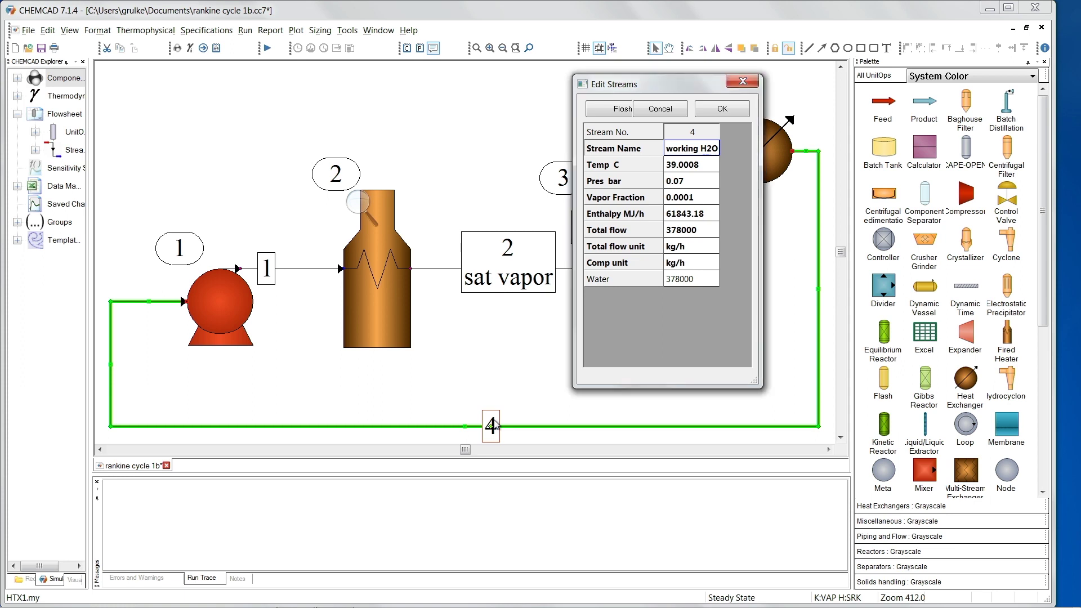
{"action": "left_click", "coordinate": [742, 82]}
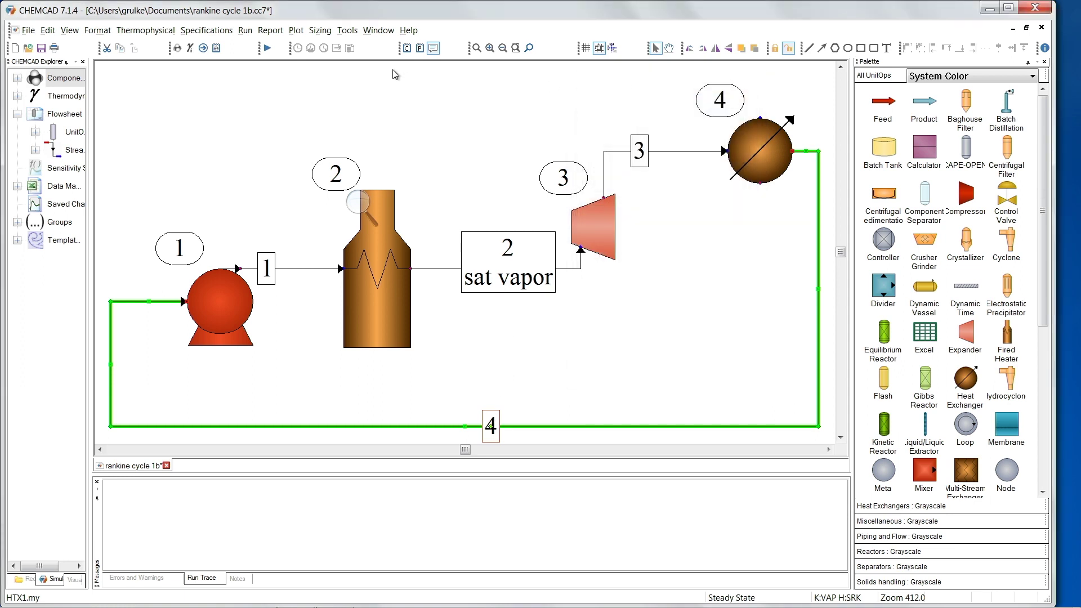
{"action": "left_click", "coordinate": [268, 48]}
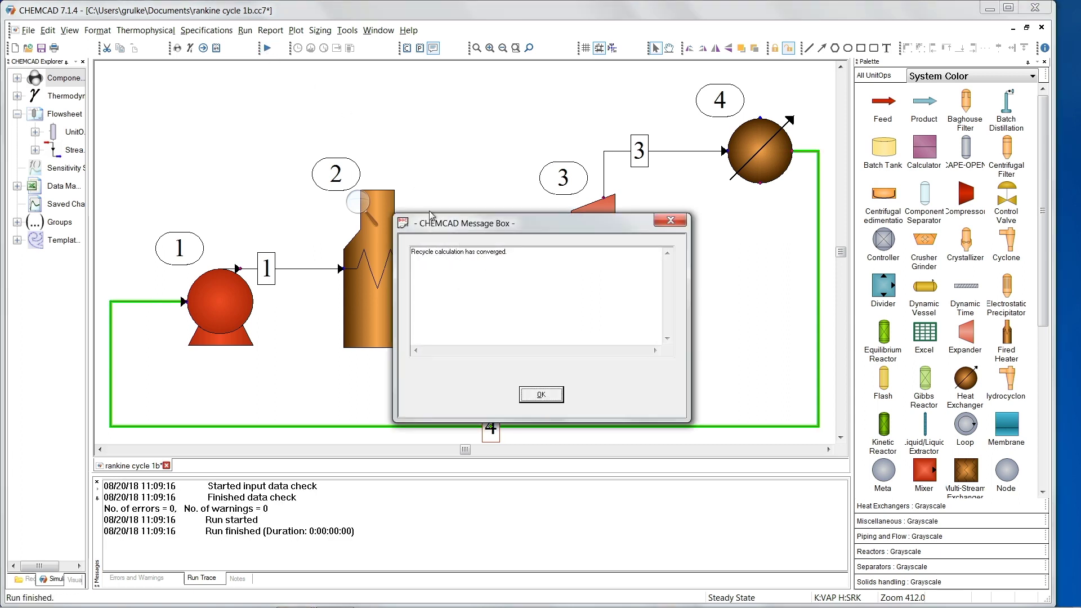
{"action": "left_click", "coordinate": [542, 394]}
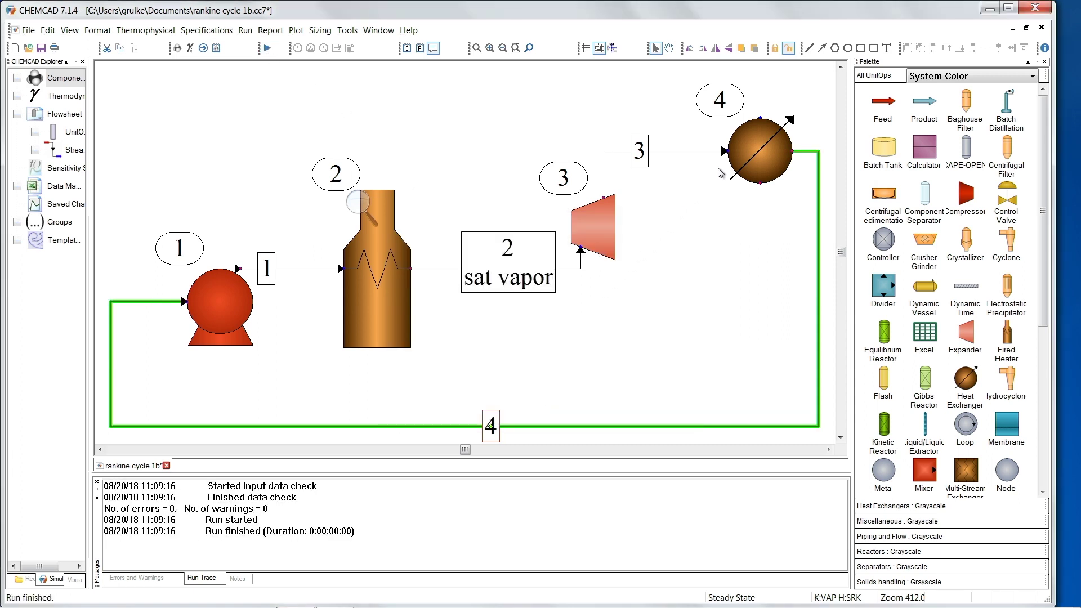
View heat exchanger 4's summary, and generate the cost estimation report for that exchanger only.
{"action": "mouse_move", "coordinate": [764, 155]}
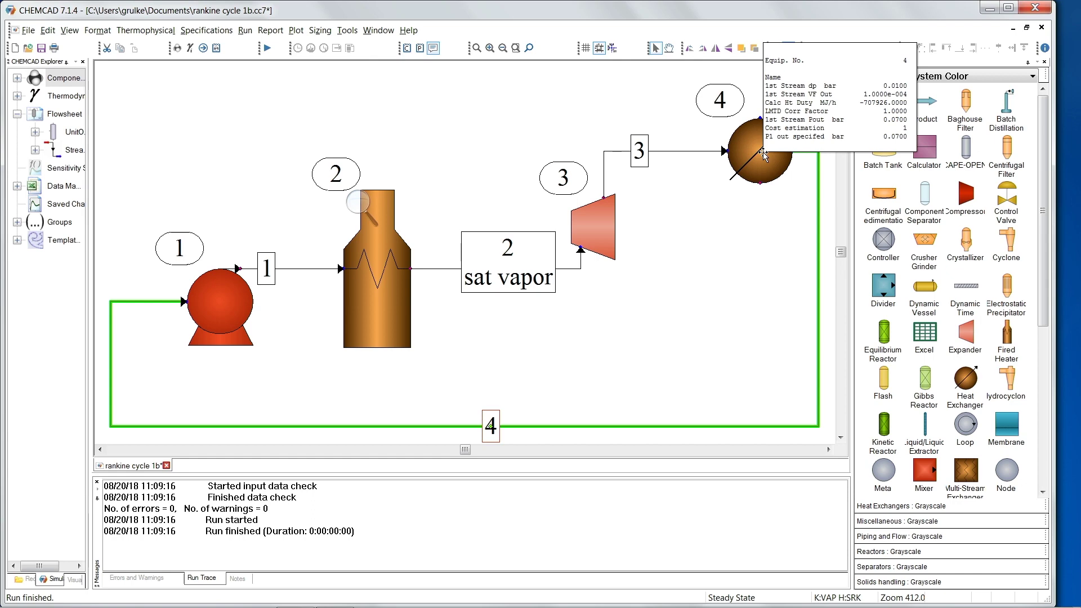
{"action": "right_click", "coordinate": [763, 155]}
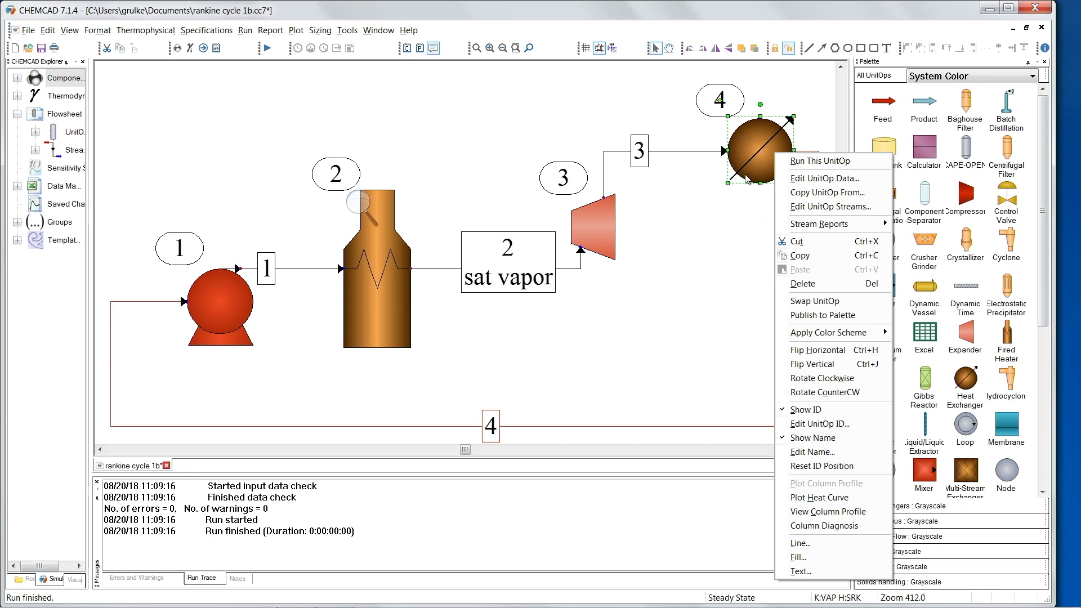
{"action": "left_click", "coordinate": [347, 30]}
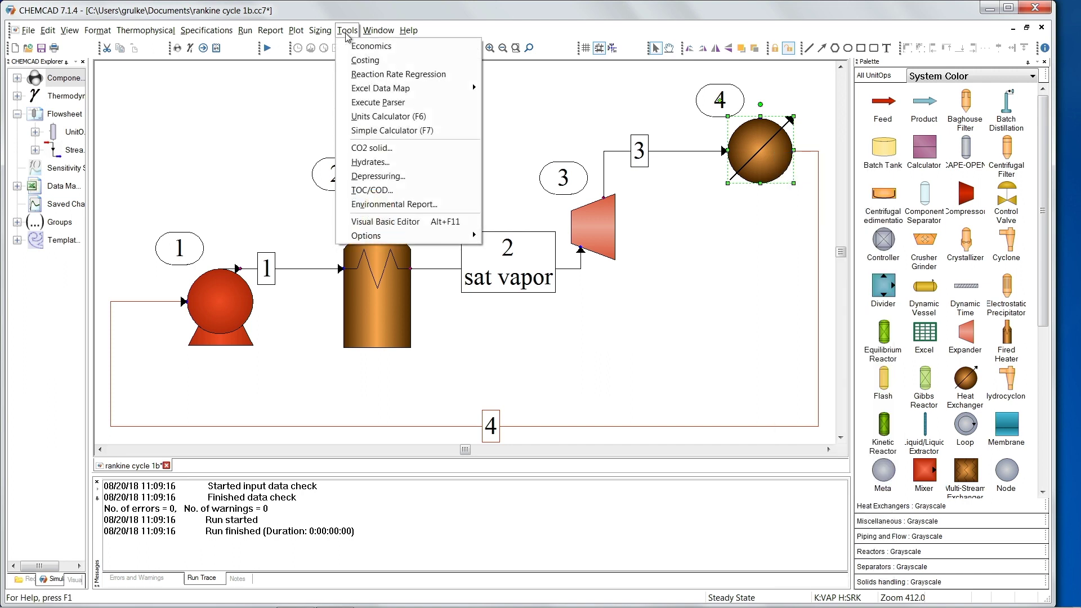
{"action": "left_click", "coordinate": [361, 60]}
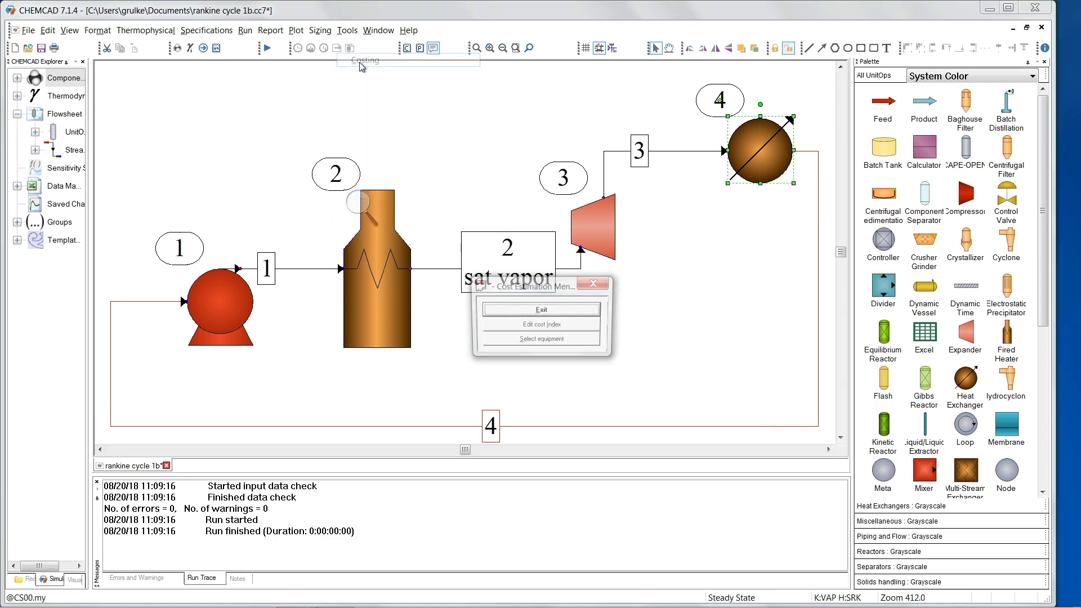
{"action": "left_click", "coordinate": [543, 339]}
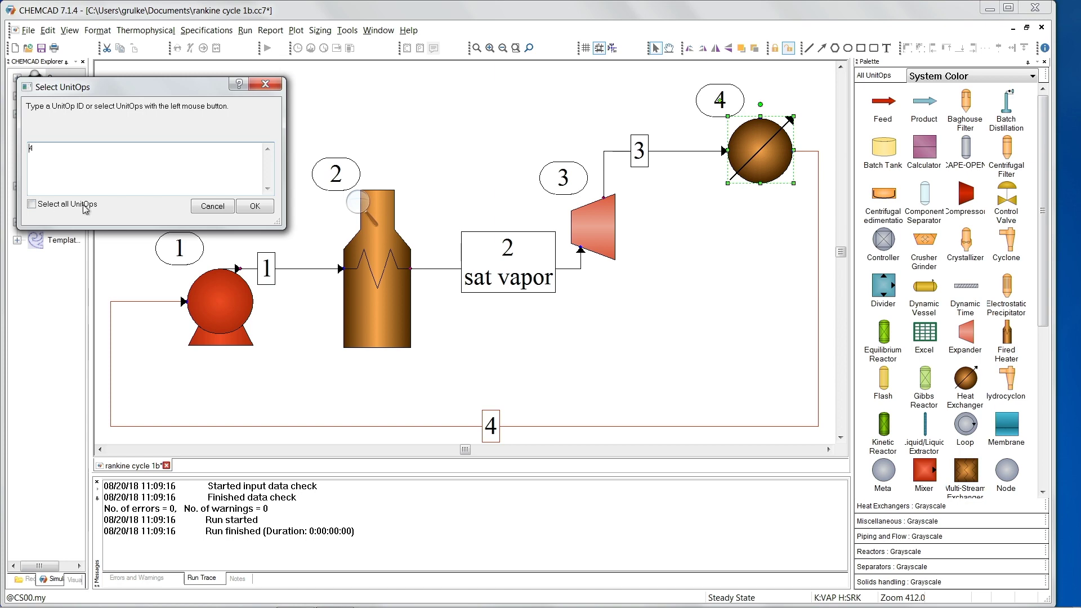
{"action": "left_click", "coordinate": [255, 206]}
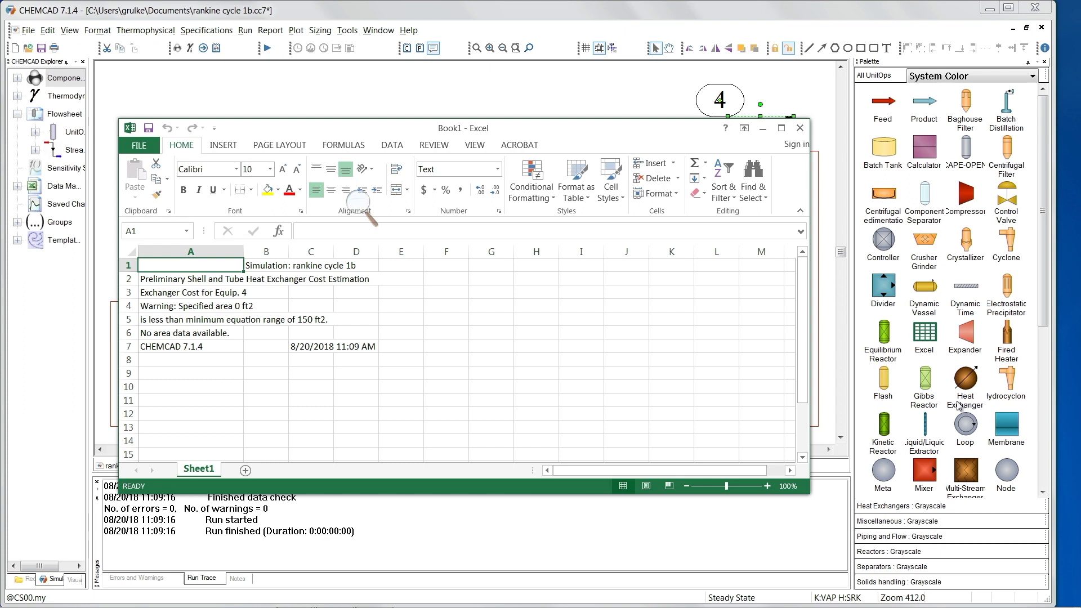
Close the heat exchanger cost report workbook and exit the cost estimation menu to return to the flowsheet.
{"action": "left_click", "coordinate": [800, 131]}
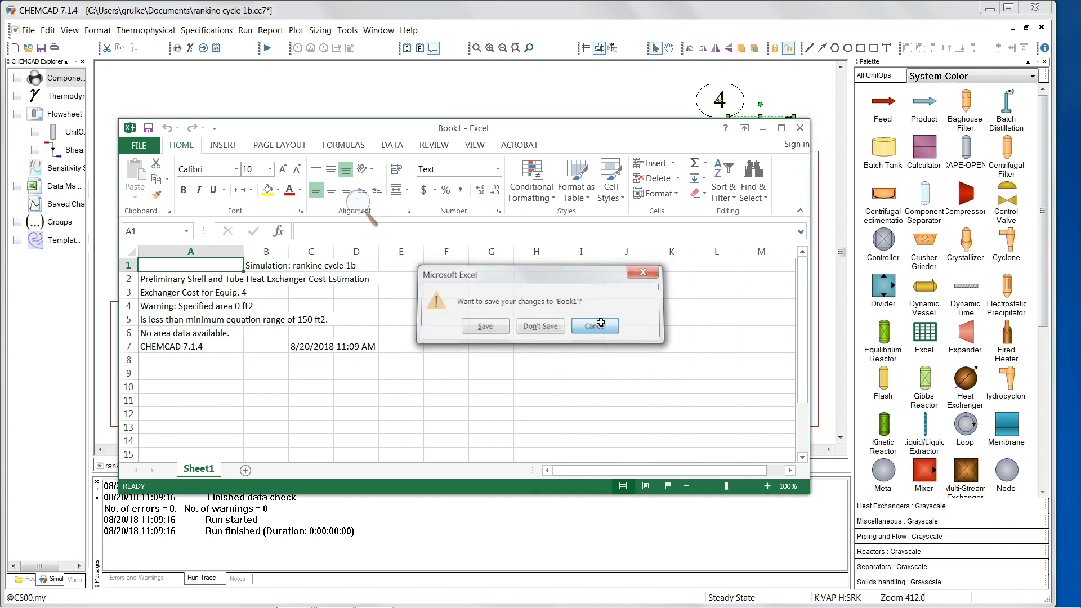
{"action": "left_click", "coordinate": [601, 330]}
{"action": "left_click", "coordinate": [800, 129]}
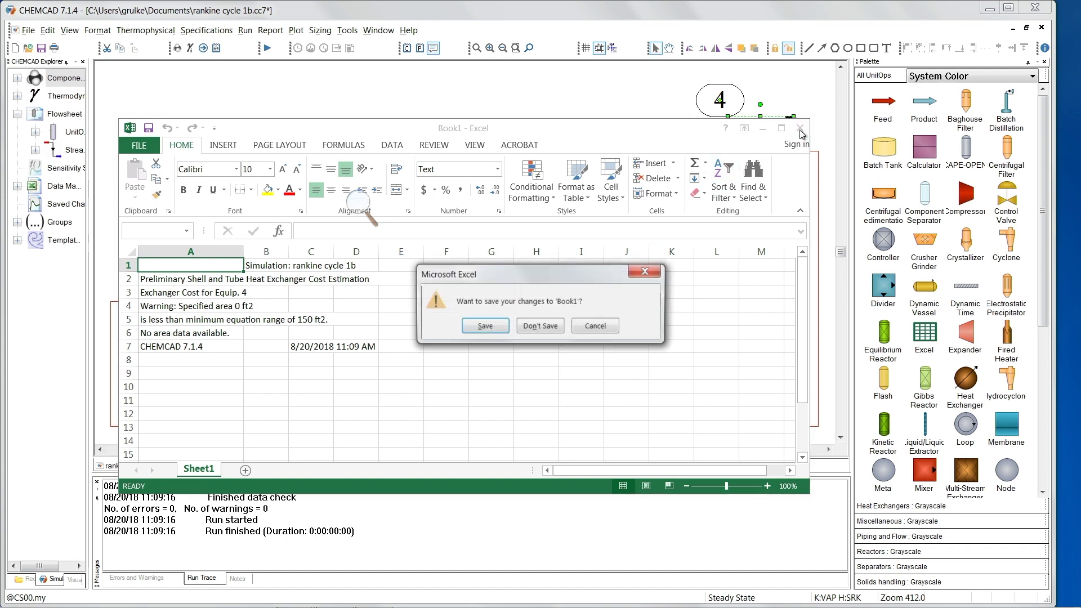
{"action": "left_click", "coordinate": [646, 272]}
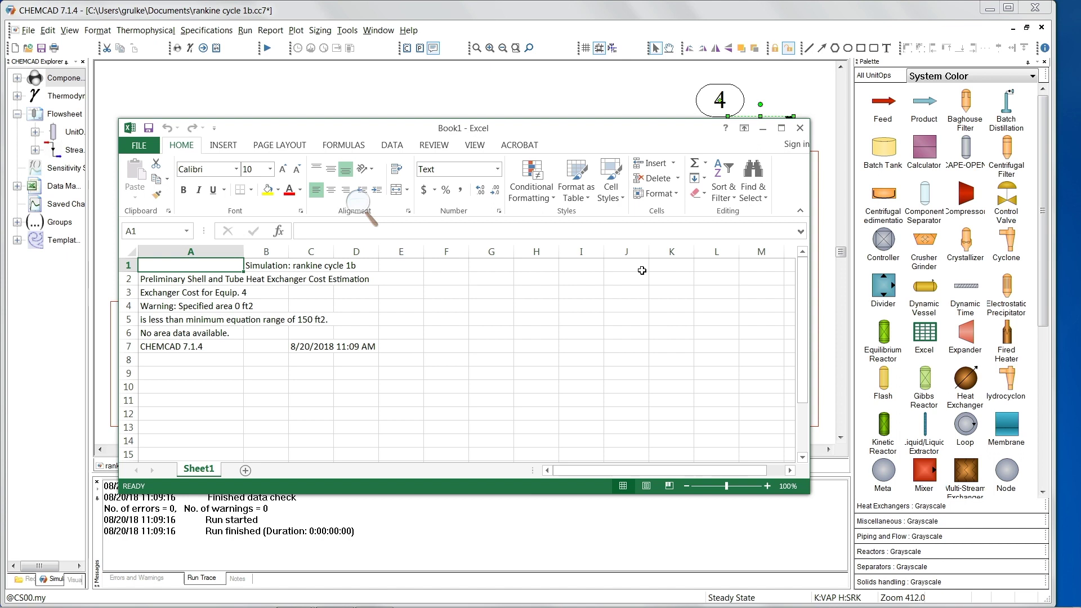
{"action": "left_click", "coordinate": [800, 128]}
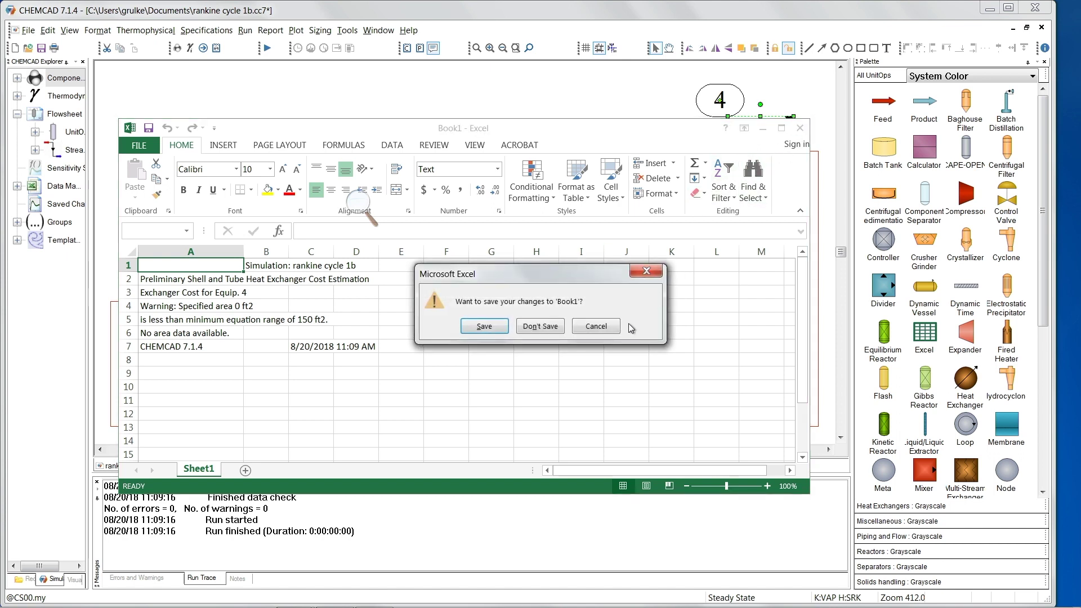
{"action": "left_click", "coordinate": [595, 326]}
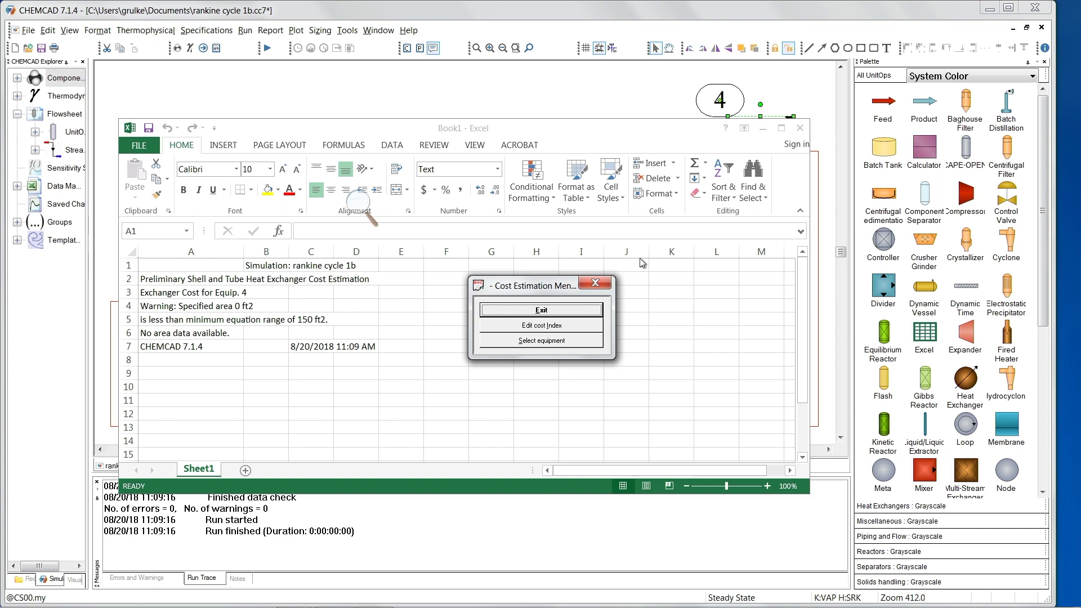
{"action": "left_click", "coordinate": [597, 282]}
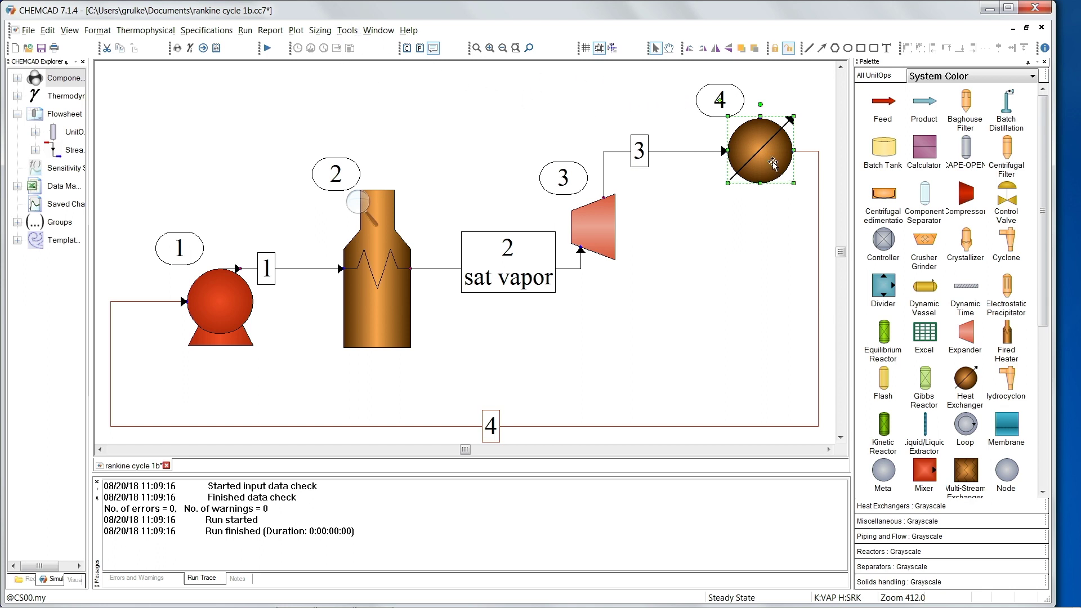
View the summaries of heat exchanger 4 and expander 3 on the flowsheet.
{"action": "mouse_move", "coordinate": [773, 164]}
{"action": "mouse_move", "coordinate": [611, 227]}
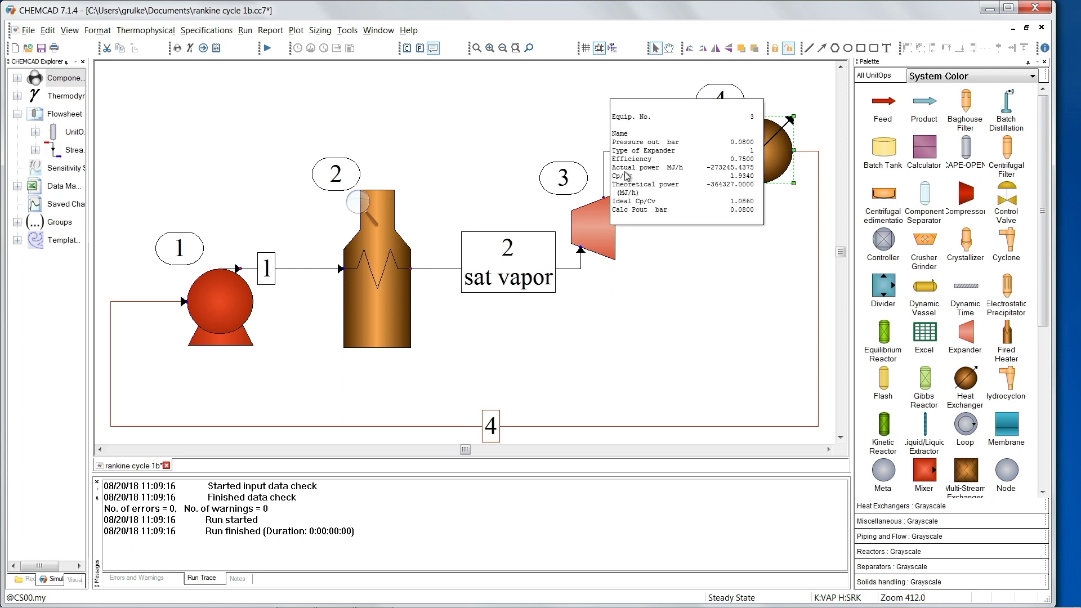